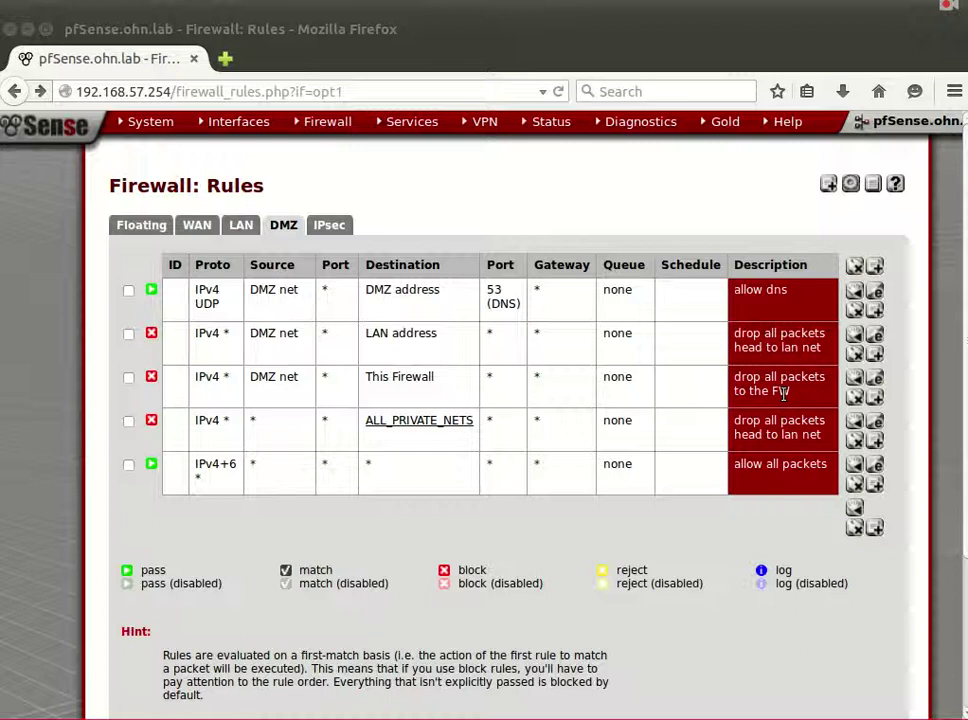
# Review the existing firewall rules of the LAN, WAN and DMZ interfaces.
pyautogui.click(240, 226)
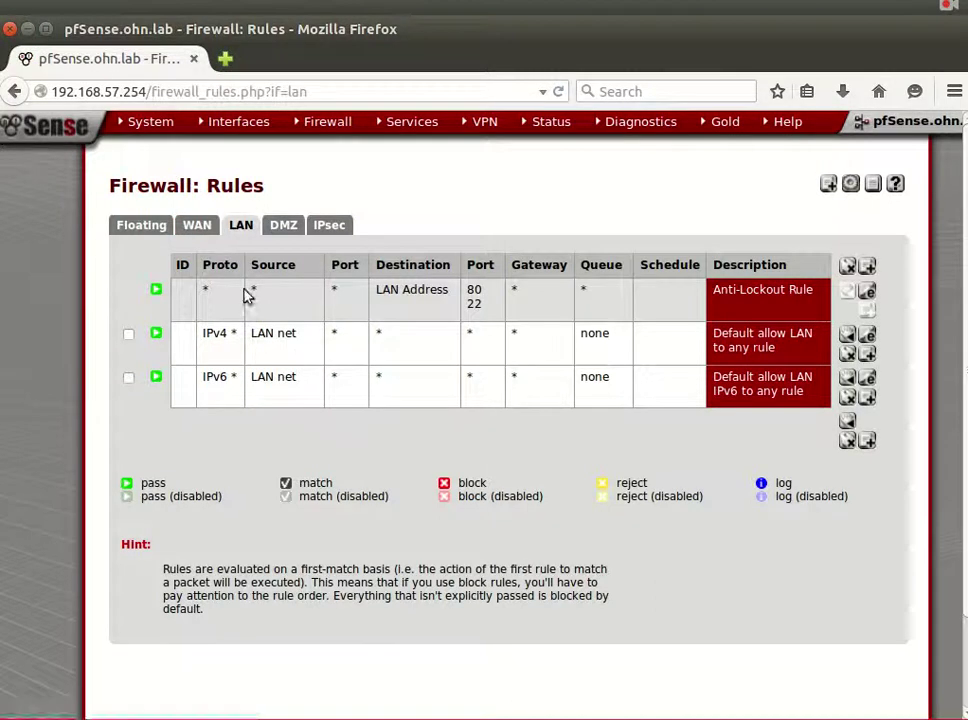
pyautogui.click(199, 226)
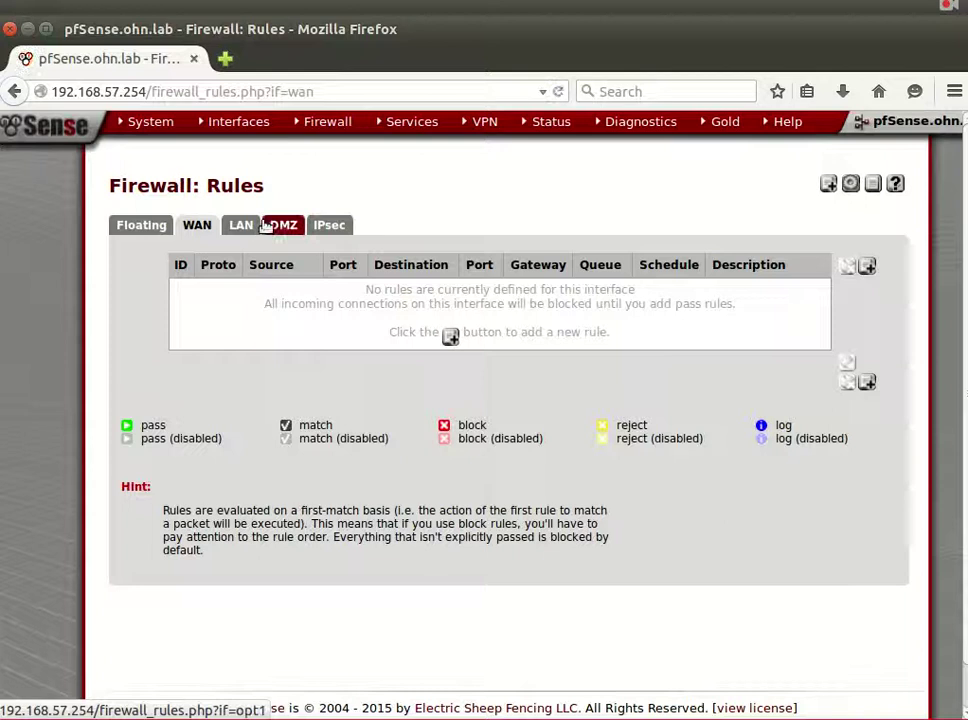
pyautogui.click(280, 234)
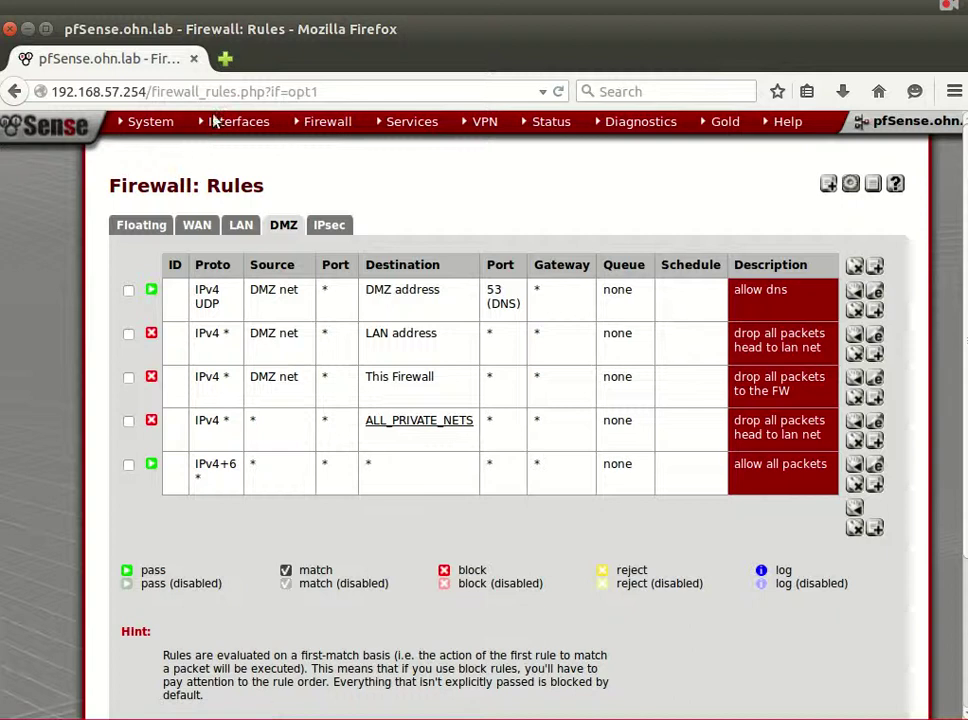
# Assign the available network port em3 to a new interface and open that interface's configuration.
pyautogui.click(223, 145)
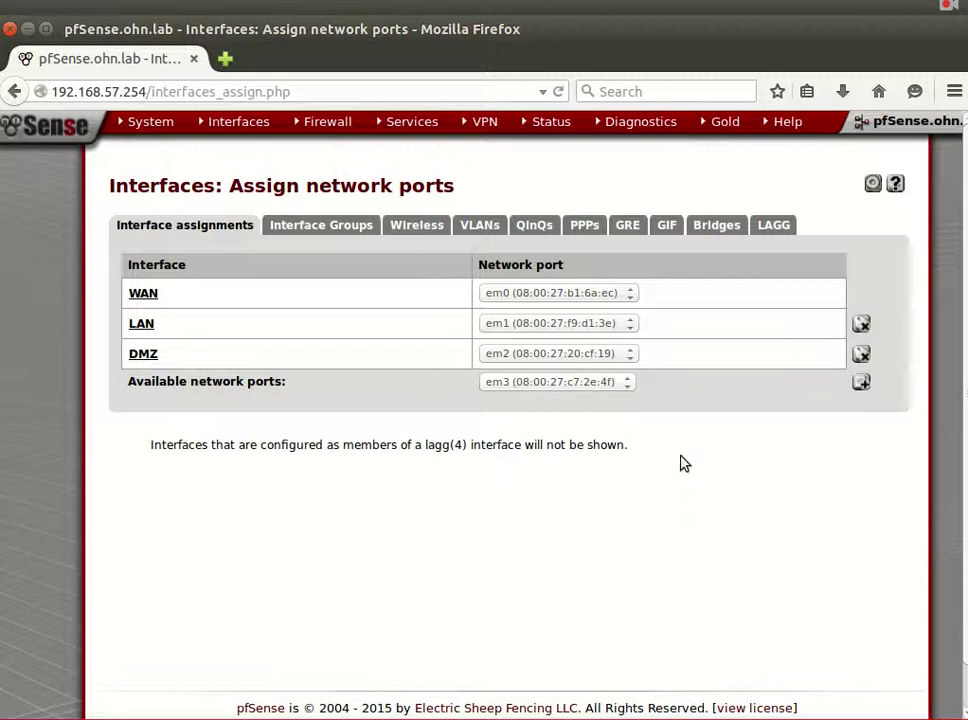
pyautogui.click(861, 384)
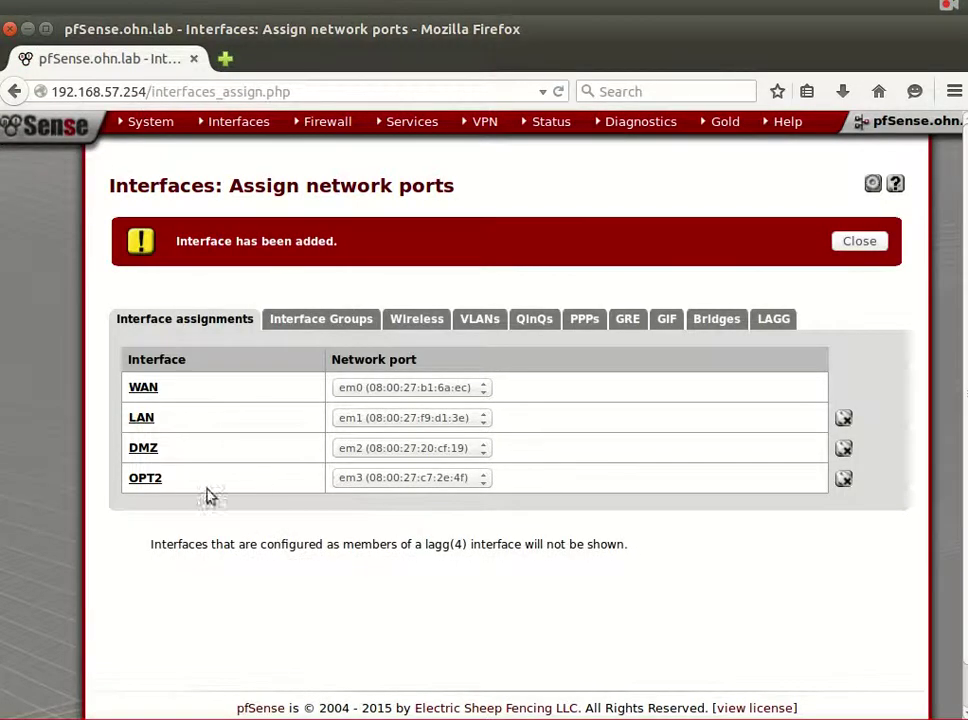
pyautogui.click(145, 479)
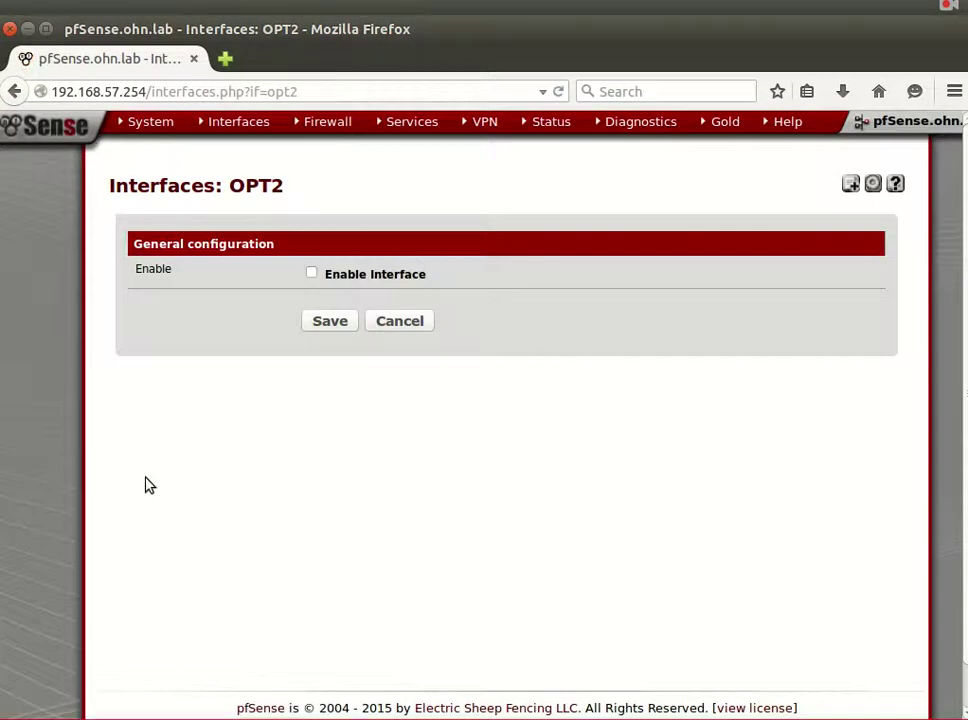
# Enable the new interface, describe it as HOME and set its IPv4 configuration type to Static IPv4.
pyautogui.click(312, 274)
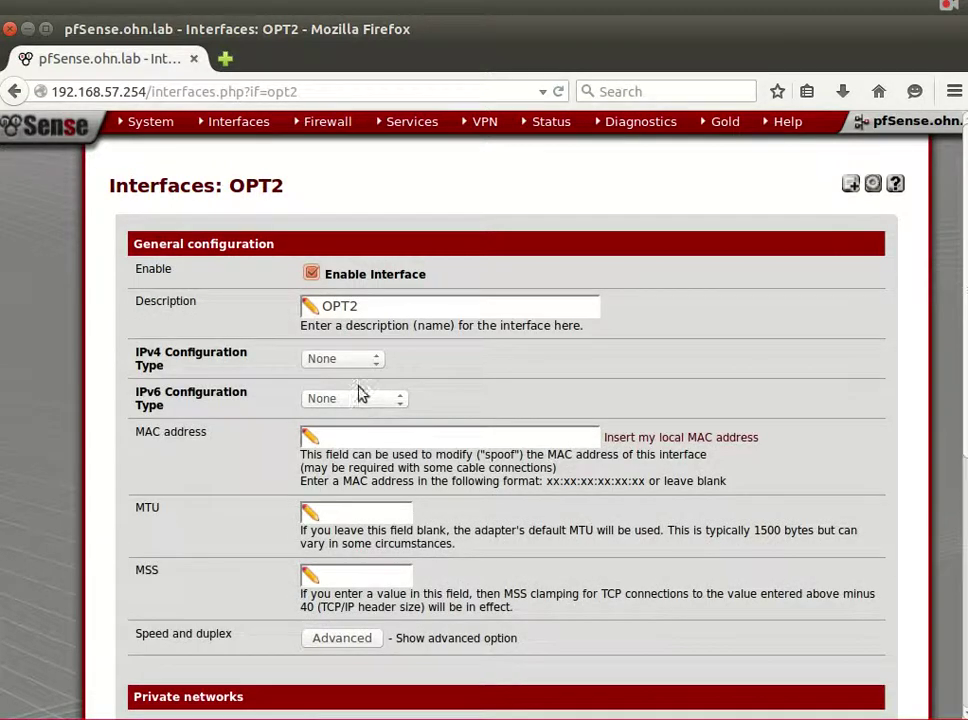
pyautogui.doubleClick(385, 302)
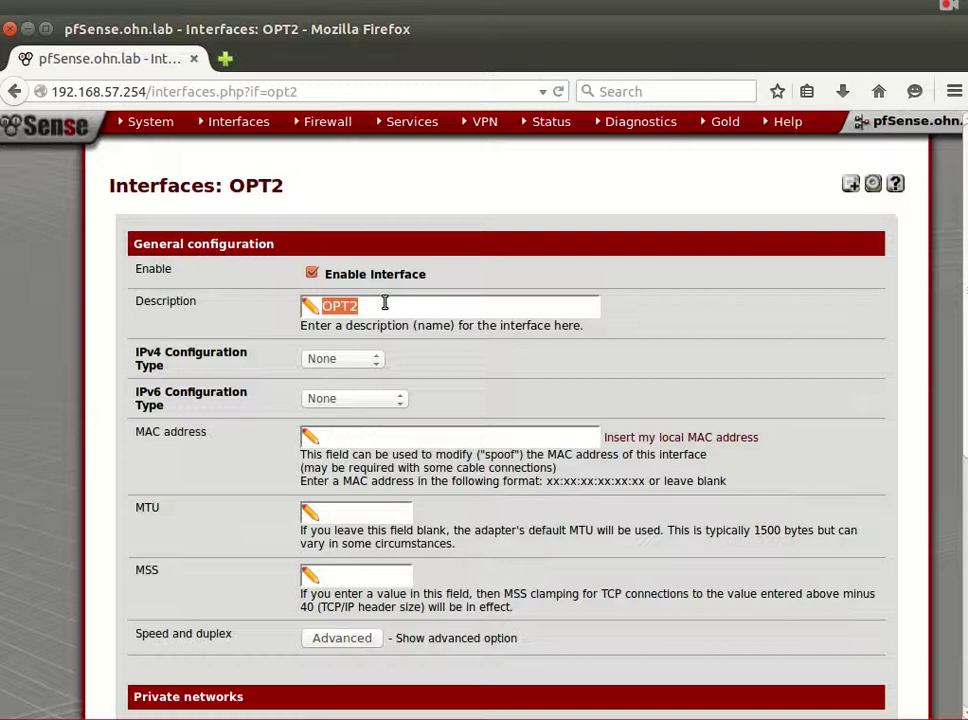
pyautogui.write('H')
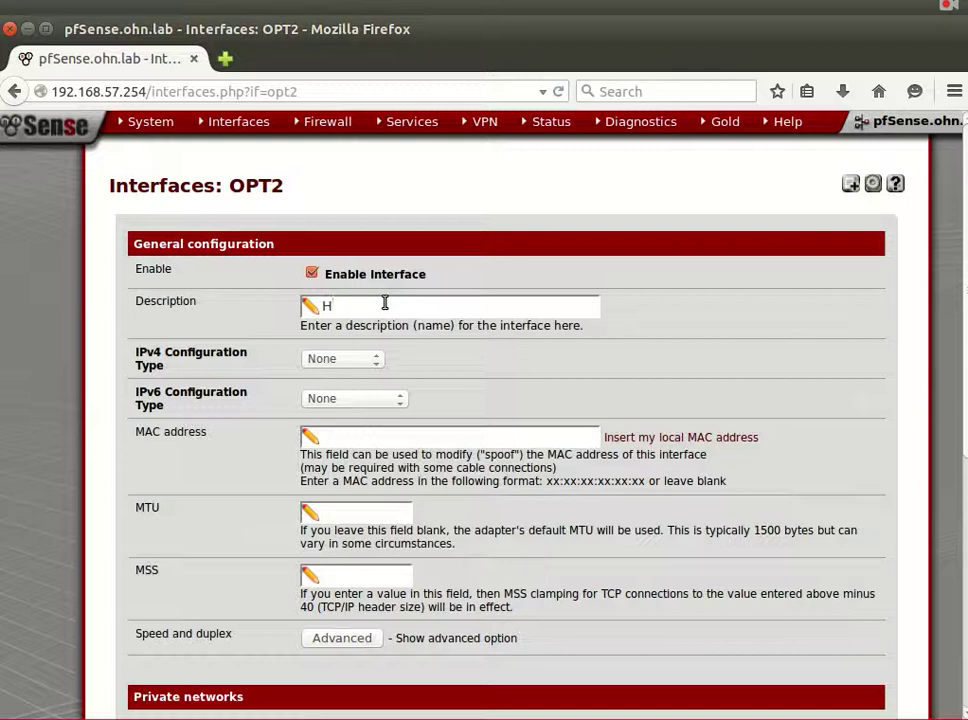
pyautogui.write('OME')
pyautogui.click(372, 362)
pyautogui.click(367, 392)
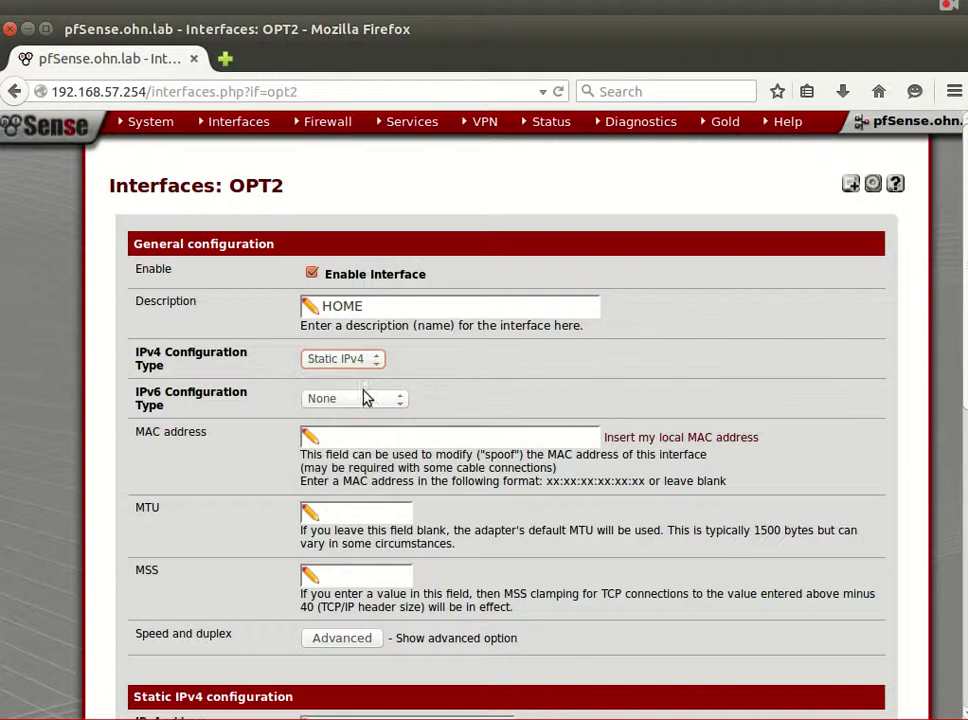
# Give the HOME interface the static IPv4 address 192.168.1.1/24, then save and apply the configuration.
pyautogui.scroll(-3, 354, 522)
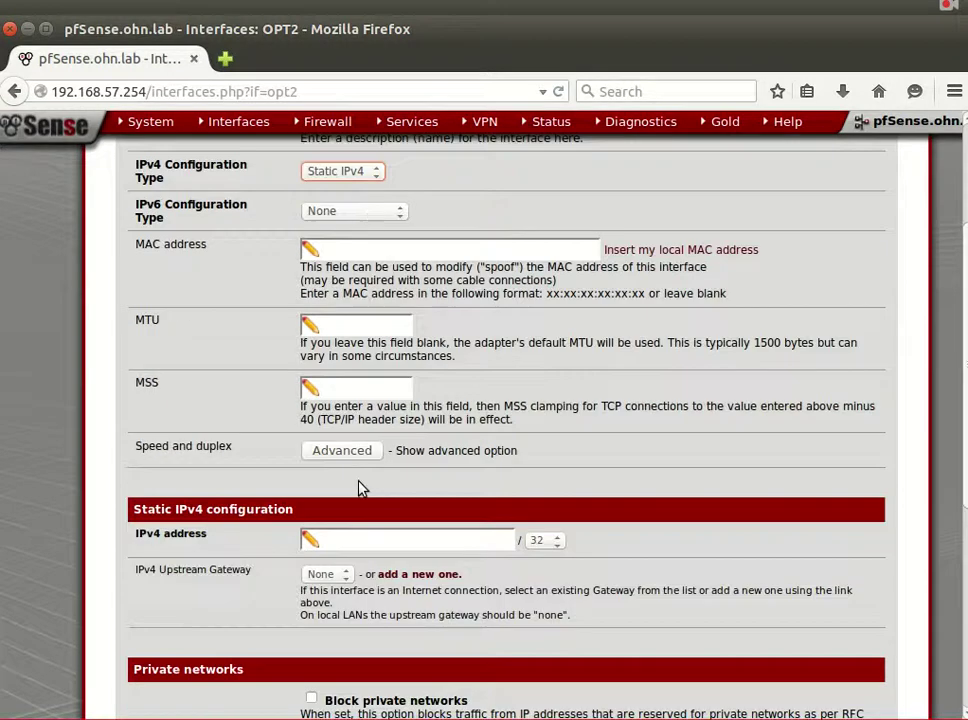
pyautogui.click(352, 326)
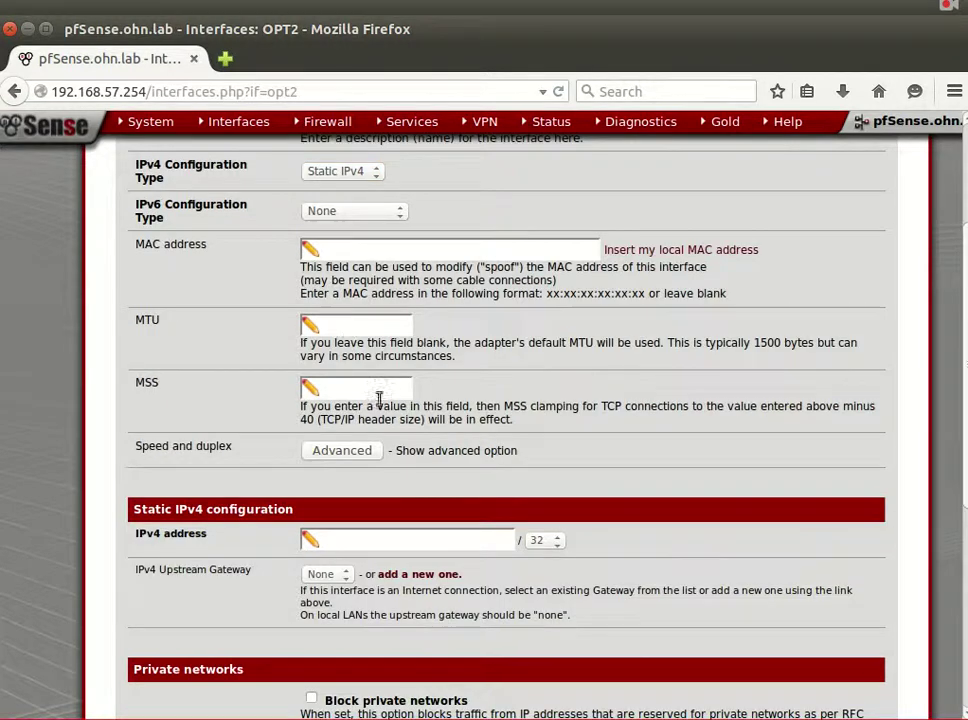
pyautogui.scroll(-3, 376, 395)
pyautogui.click(373, 361)
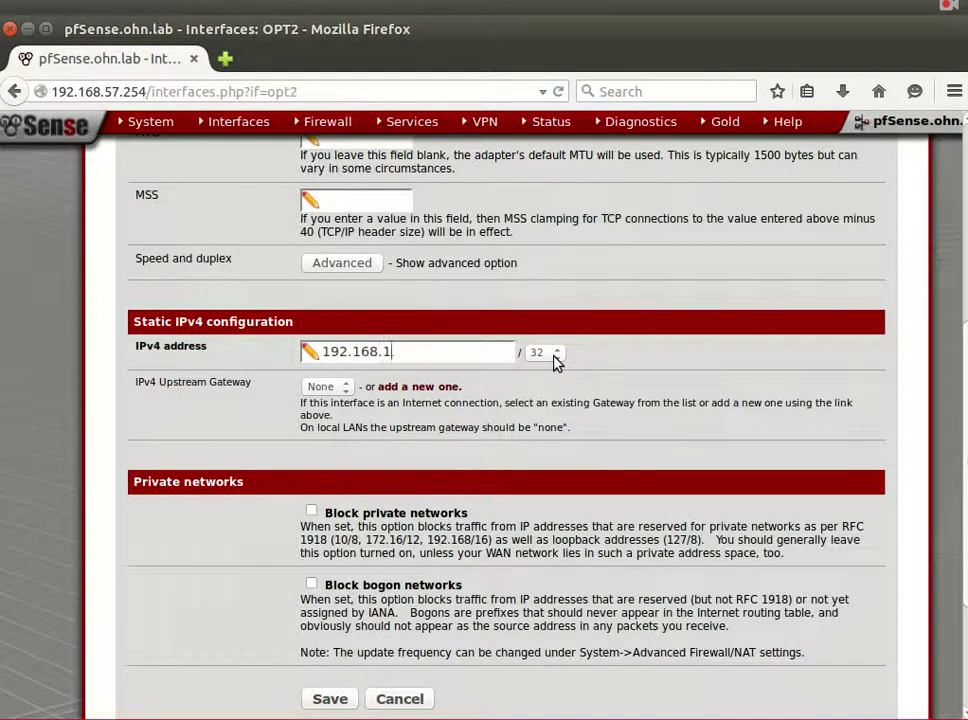
pyautogui.write('192.168.1.1')
pyautogui.click(563, 356)
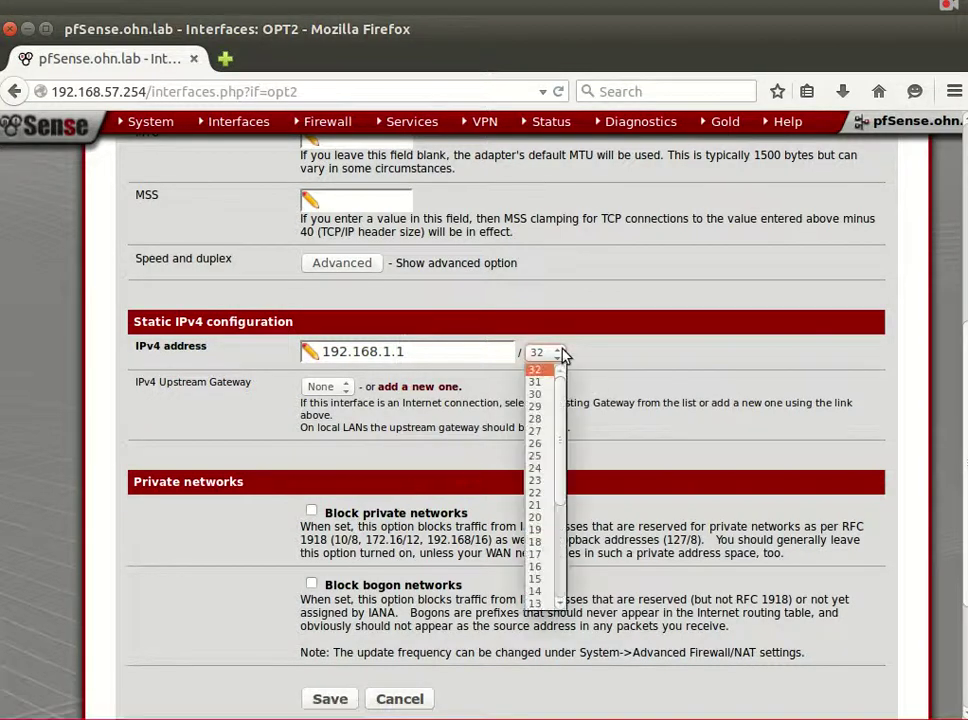
pyautogui.click(538, 468)
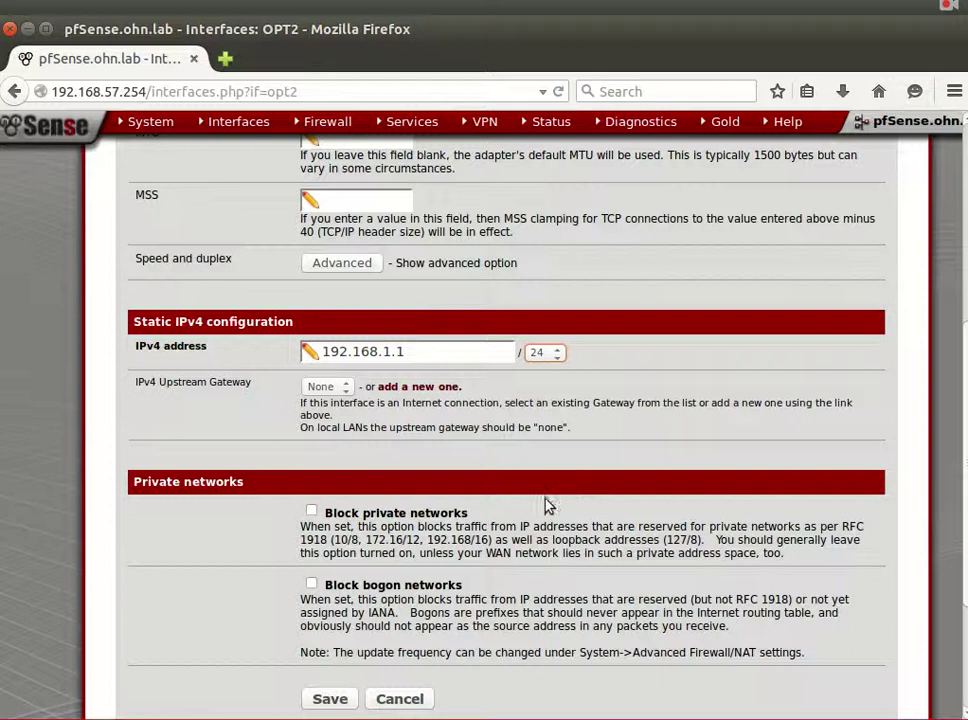
pyautogui.click(339, 698)
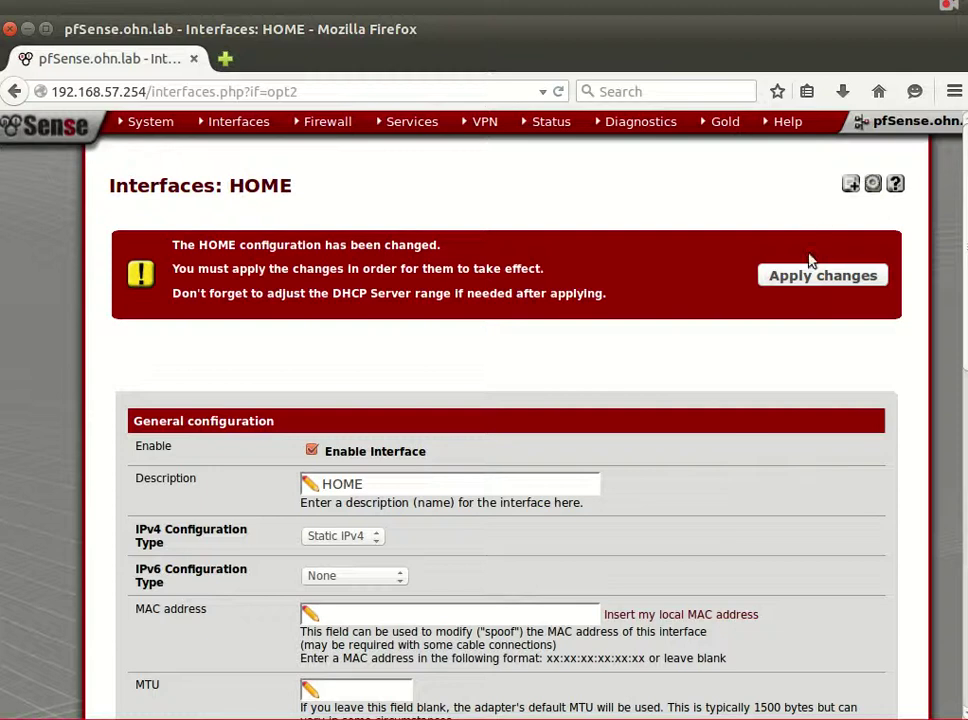
pyautogui.click(804, 278)
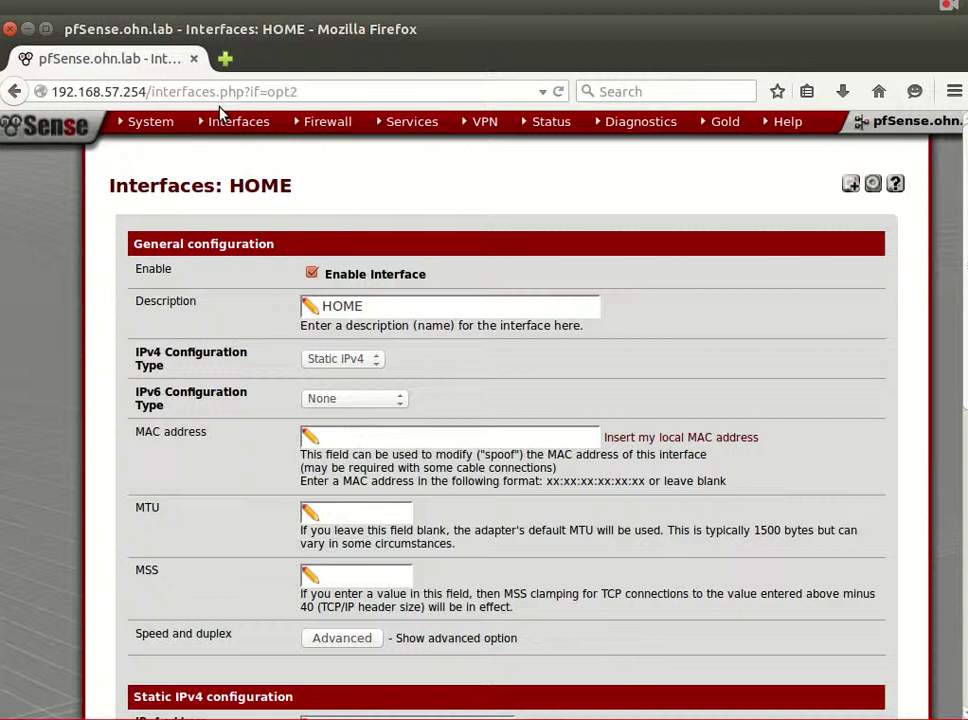
# Delete all the firewall rules of the DMZ interface, from "allow dns" to "allow all packets", and apply the changes.
pyautogui.moveTo(241, 125)
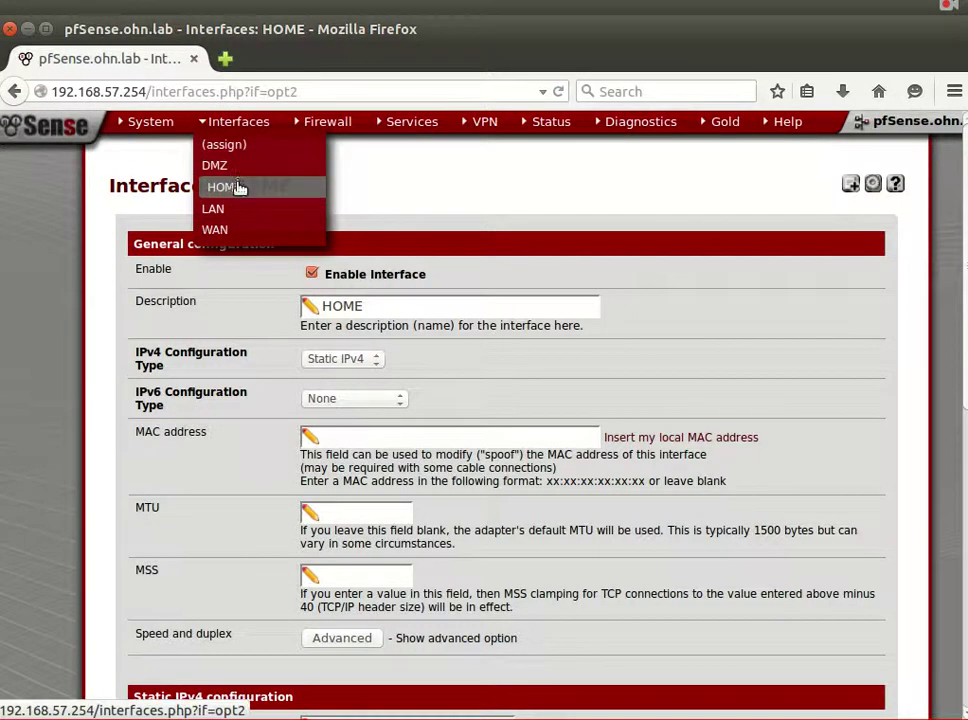
pyautogui.moveTo(327, 121)
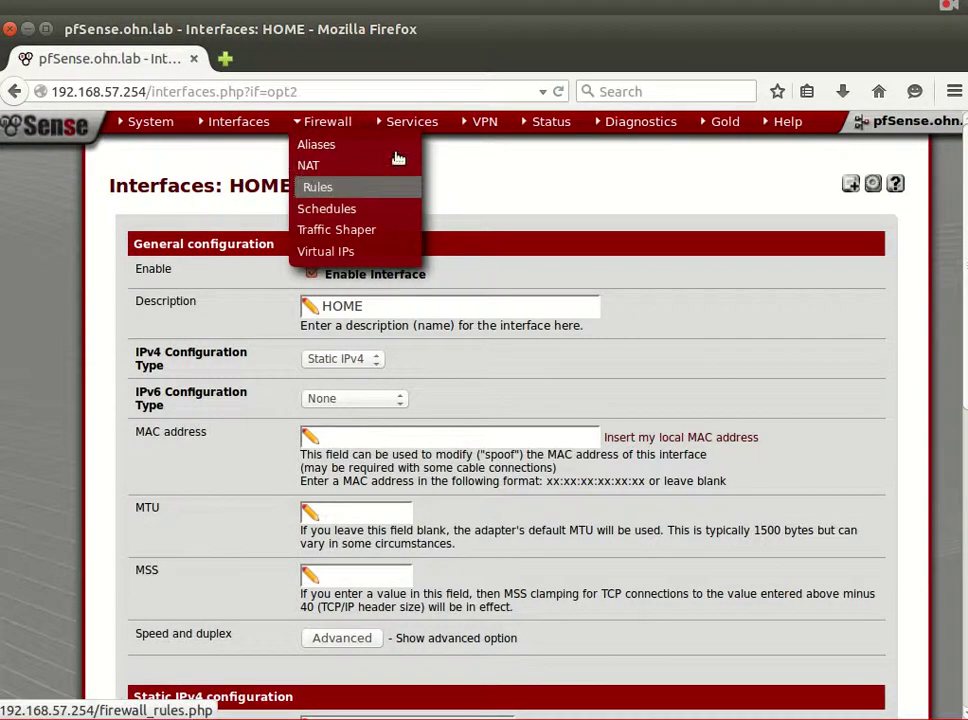
pyautogui.click(375, 189)
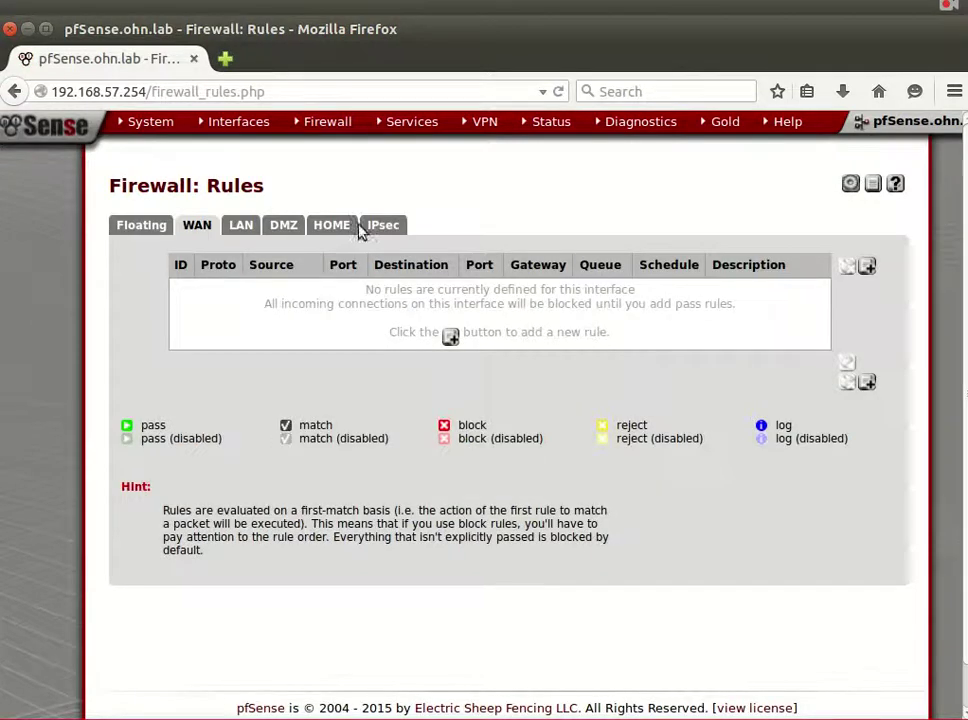
pyautogui.click(294, 228)
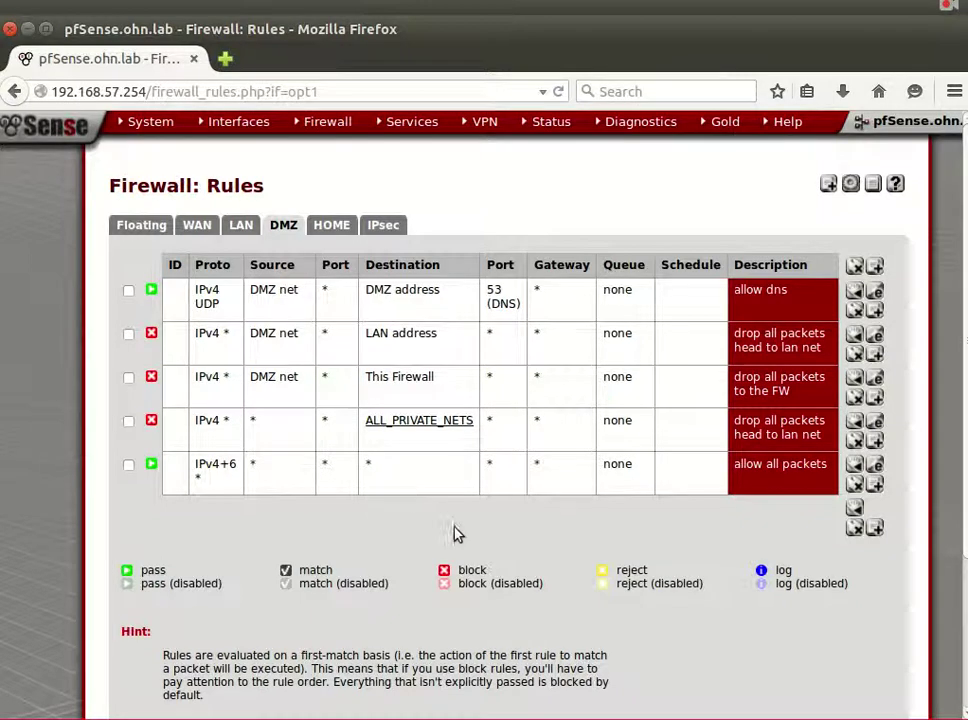
pyautogui.click(856, 312)
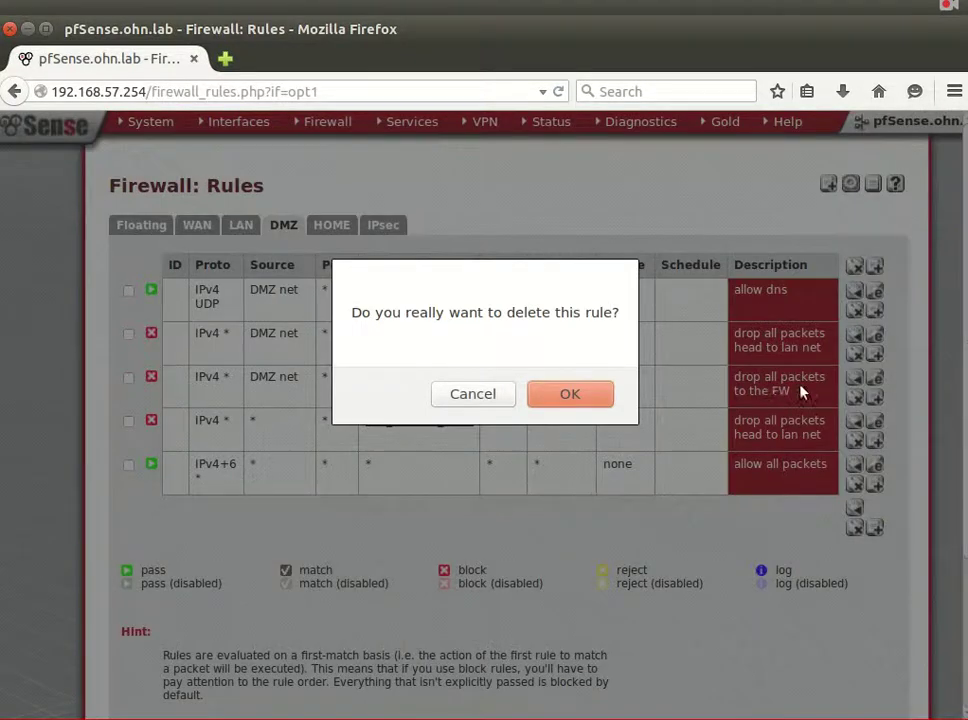
pyautogui.press('Return')
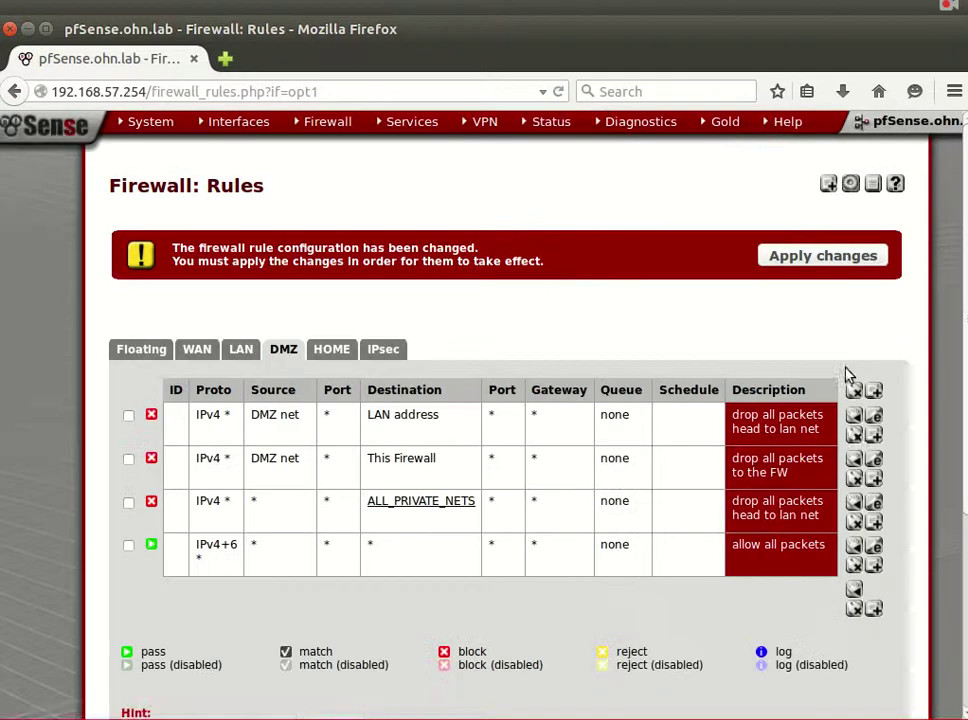
pyautogui.click(856, 436)
pyautogui.press('Return')
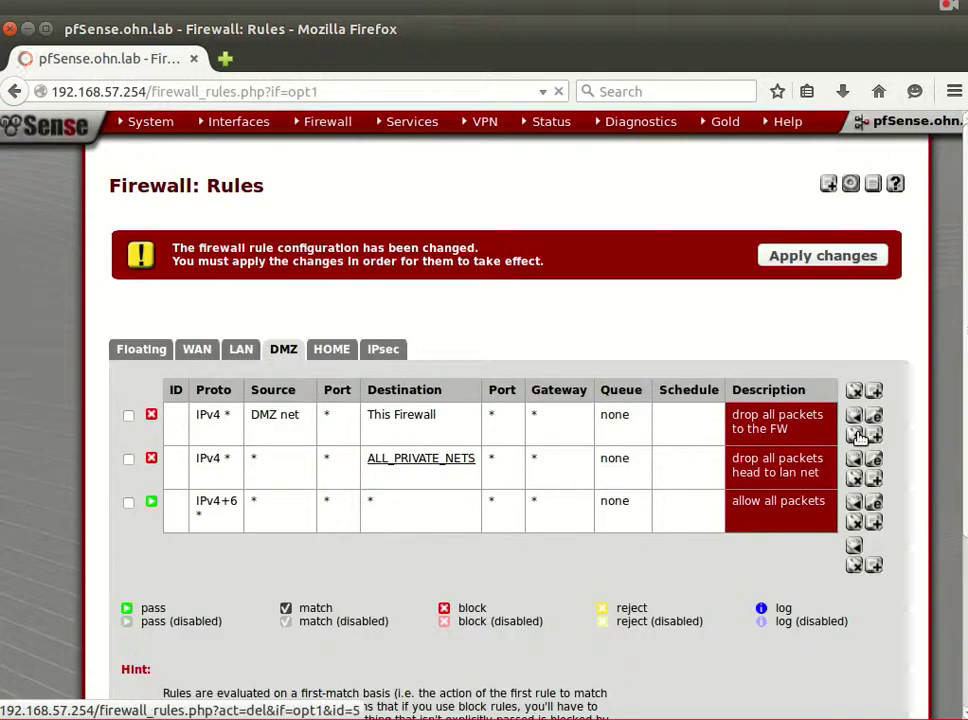
pyautogui.click(857, 436)
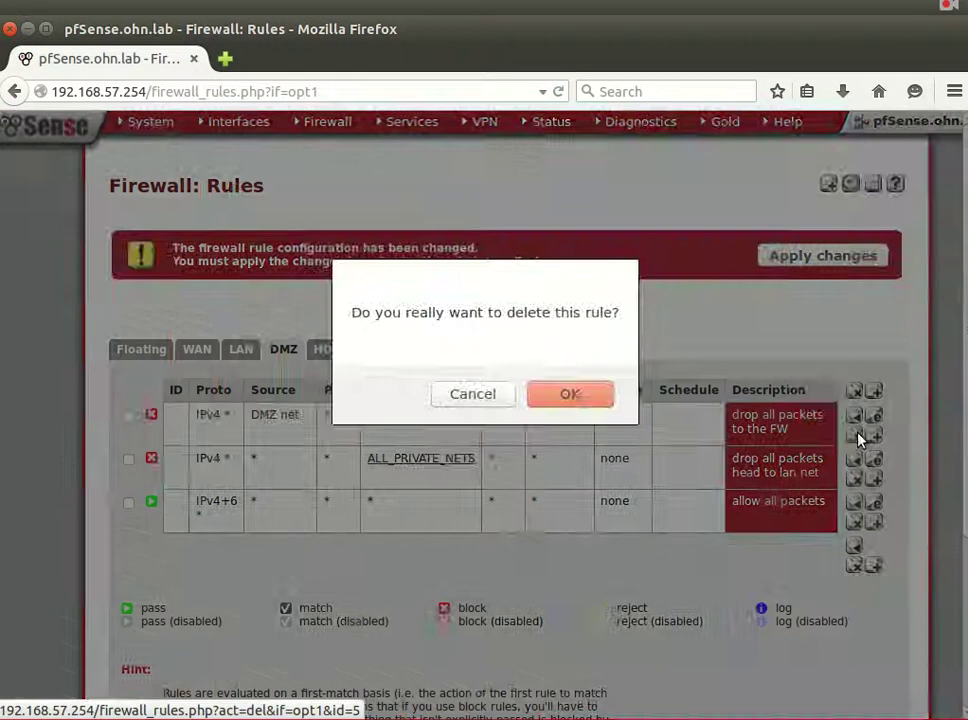
pyautogui.press('Return')
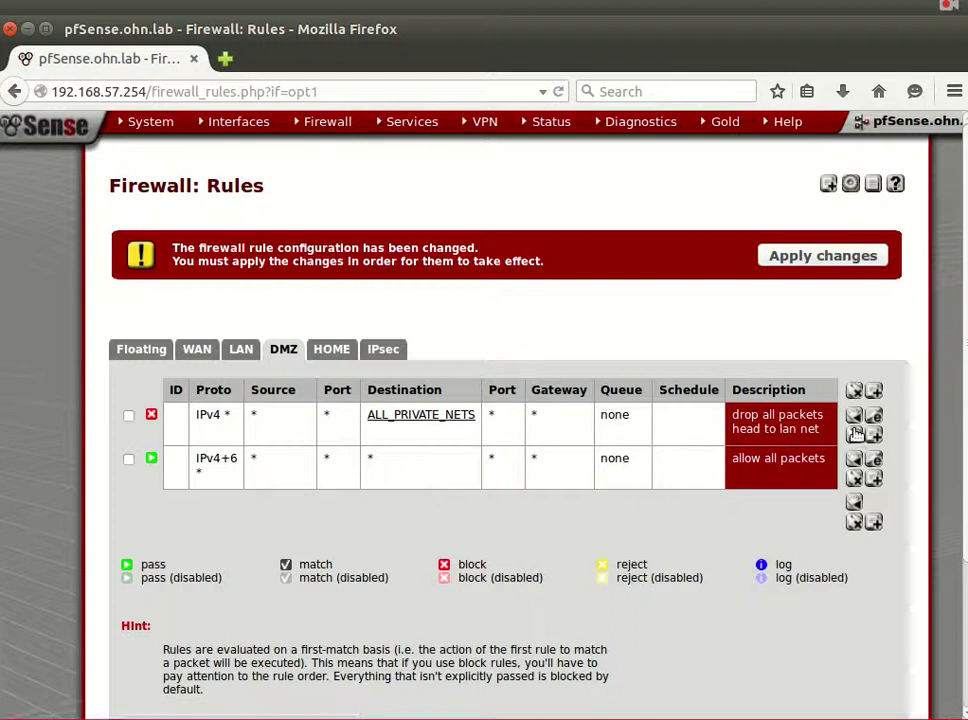
pyautogui.click(856, 438)
pyautogui.press('Return')
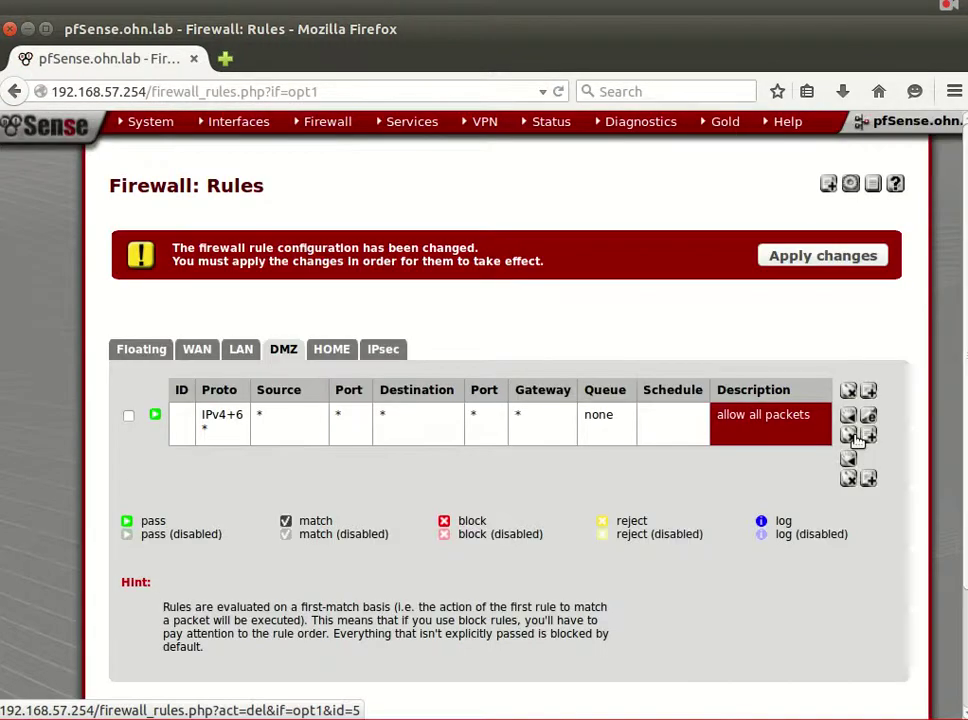
pyautogui.click(852, 438)
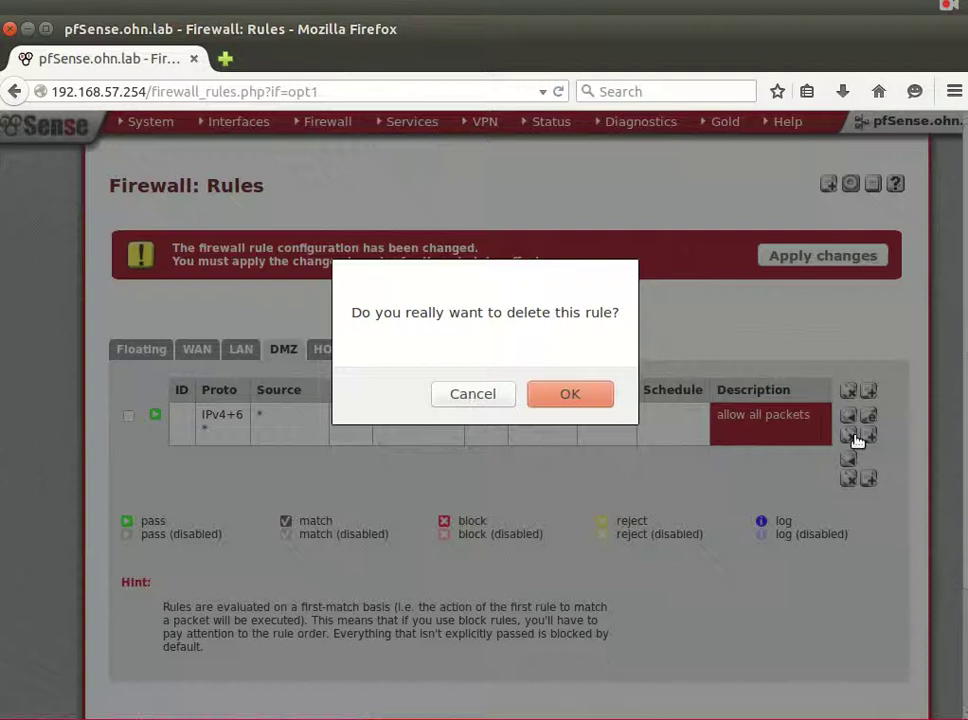
pyautogui.press('Return')
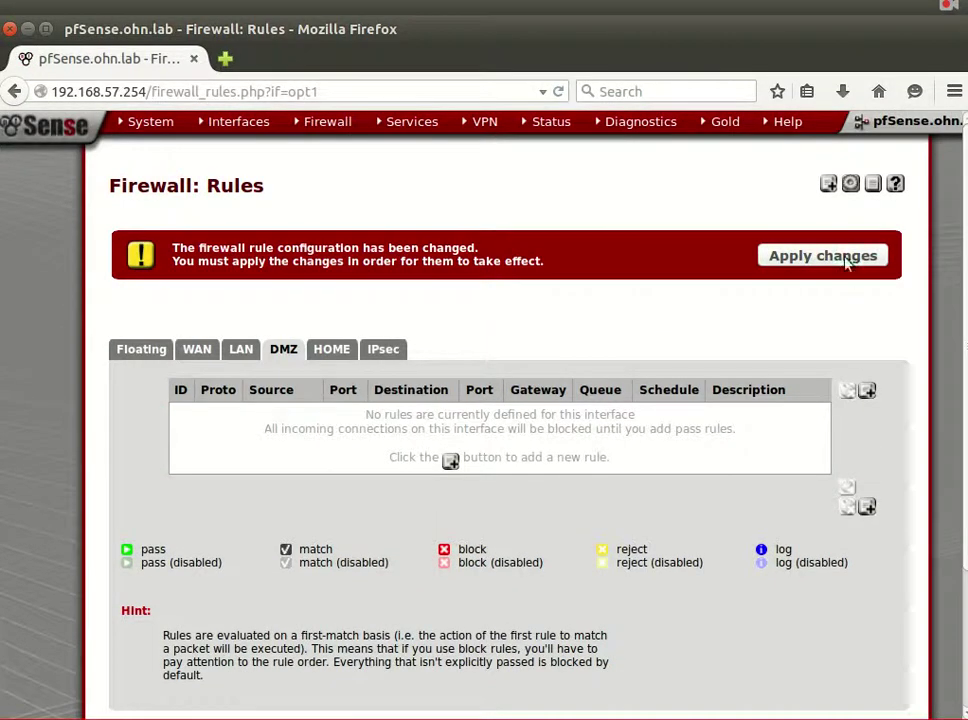
pyautogui.click(843, 257)
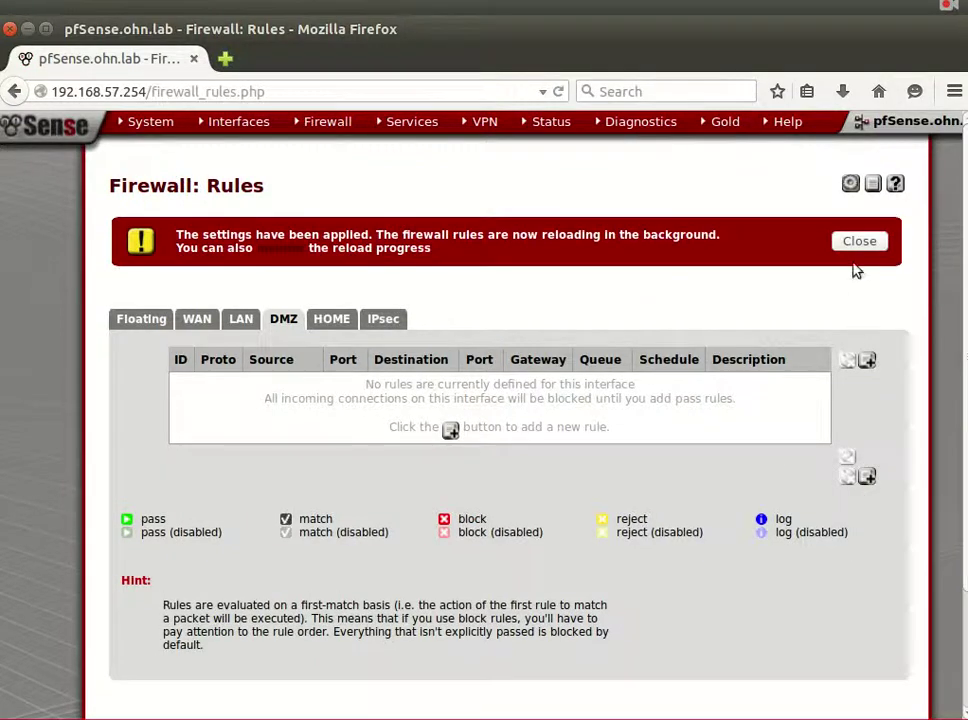
pyautogui.click(846, 244)
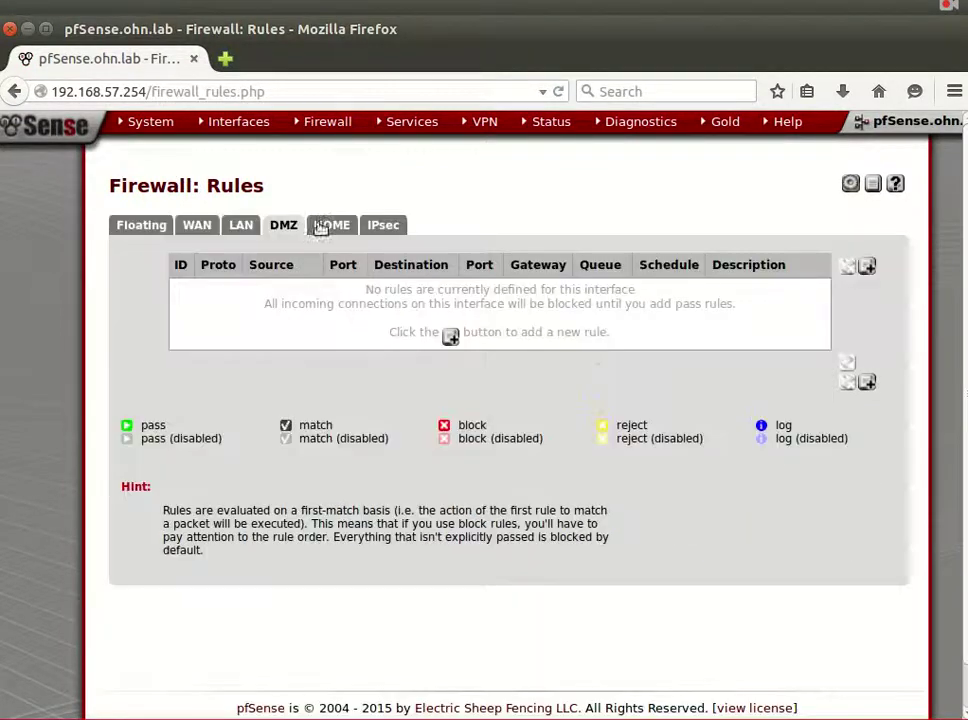
# Open the firewall rules of the HOME interface and start a new rule for it.
pyautogui.click(355, 225)
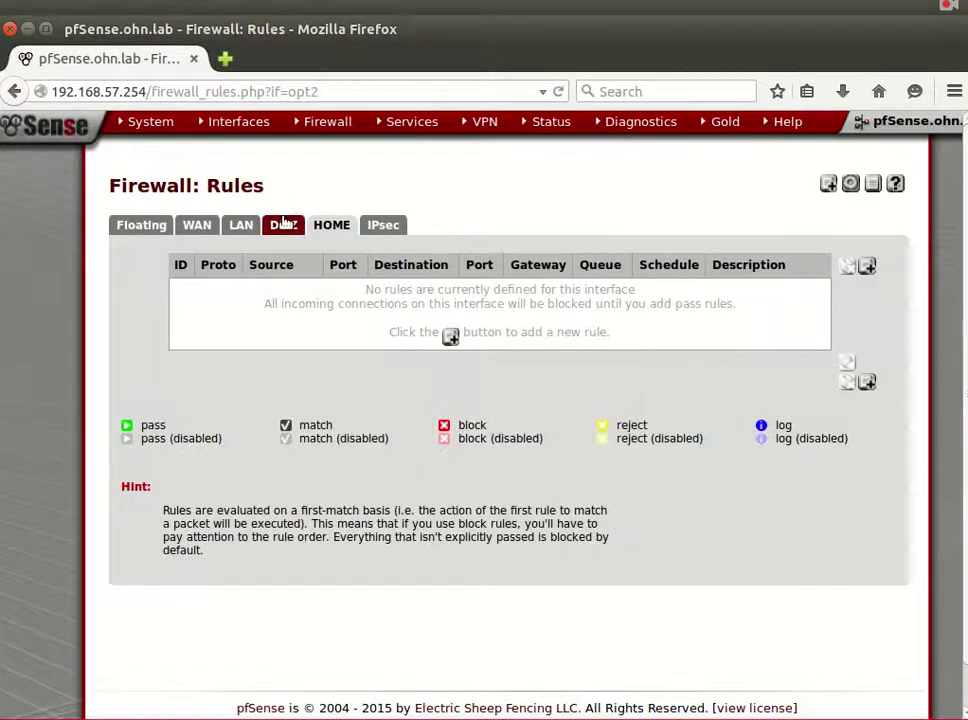
pyautogui.click(285, 224)
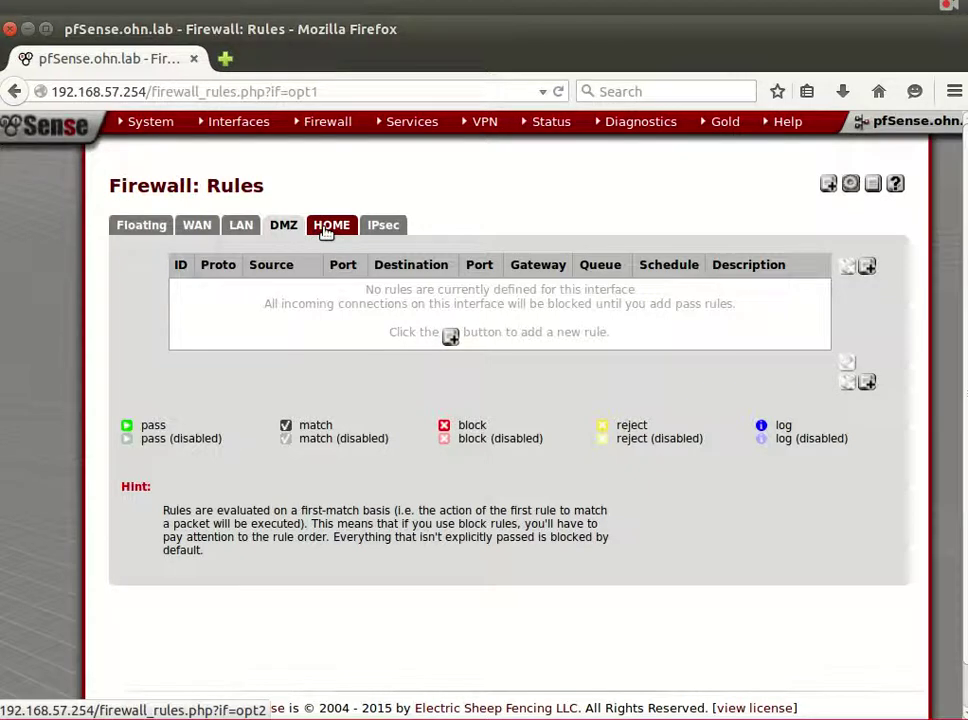
pyautogui.click(327, 228)
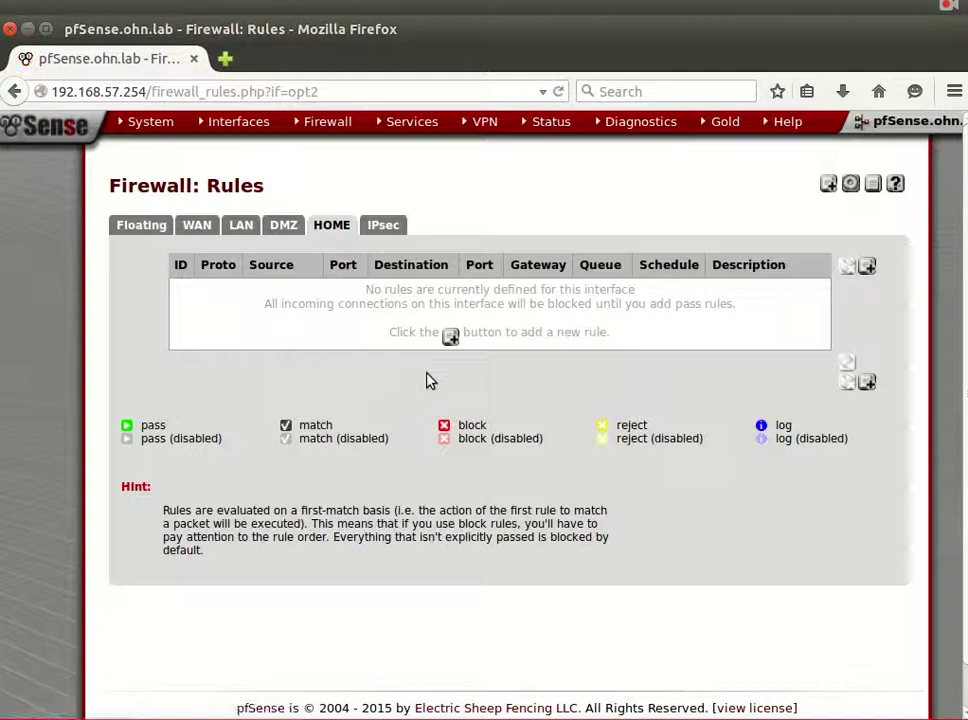
pyautogui.click(451, 336)
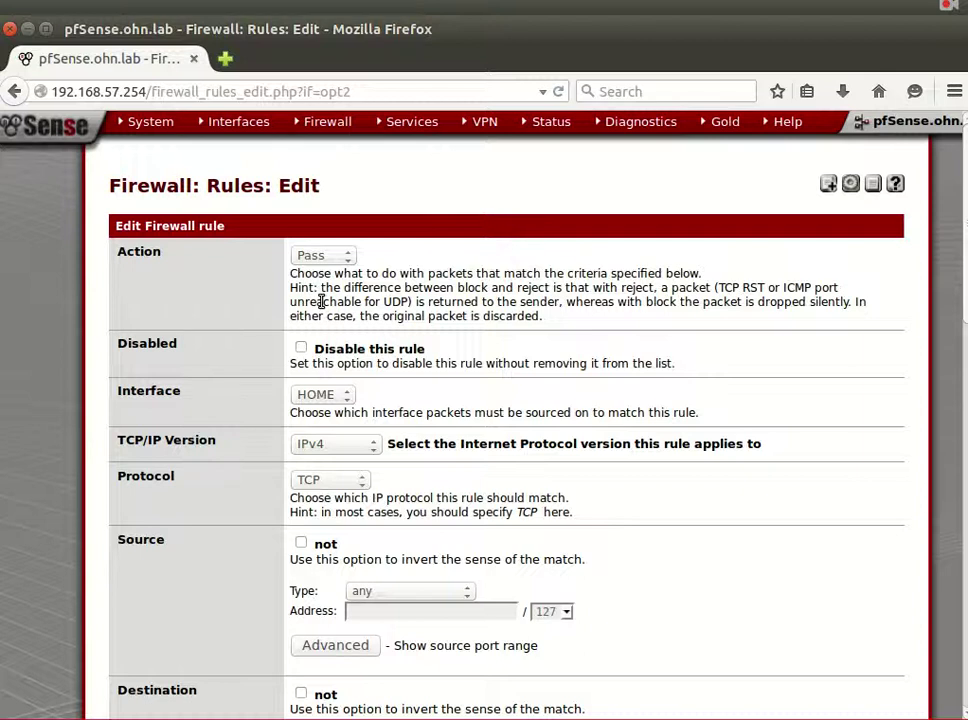
# Examine the advanced features offered for the new rule, including the choices for the Layer7 container.
pyautogui.scroll(-15, 78, 385)
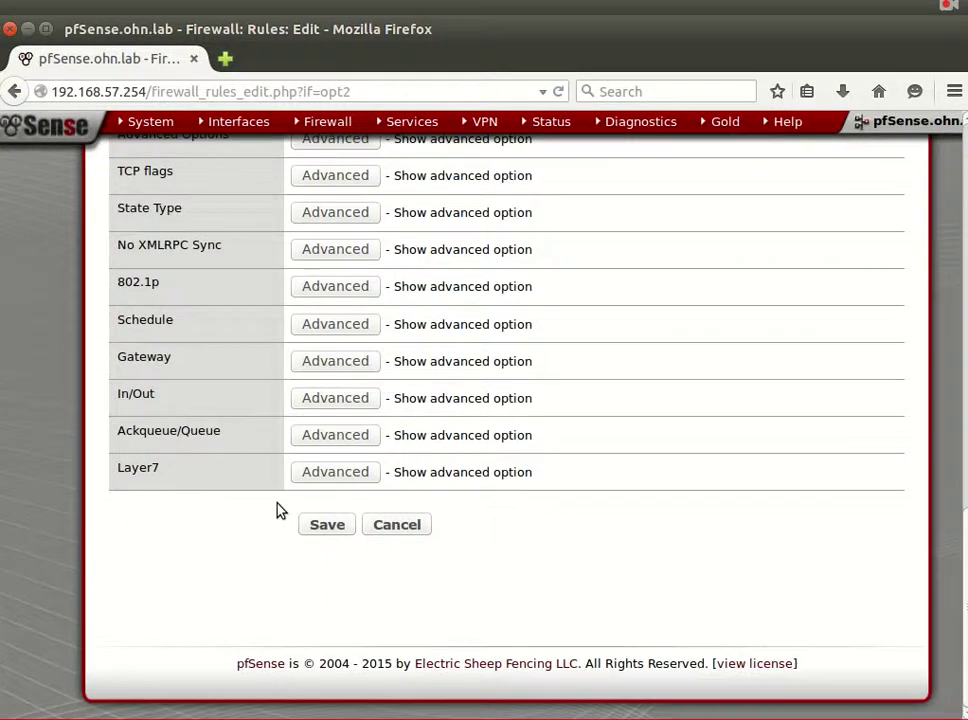
pyautogui.click(358, 472)
pyautogui.click(335, 472)
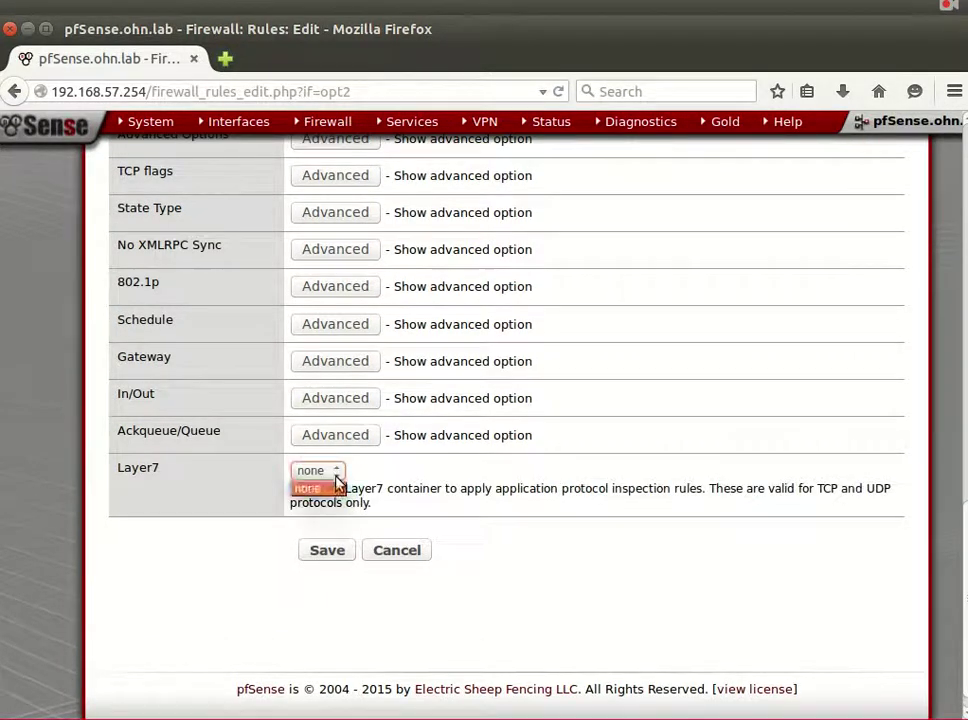
pyautogui.click(338, 487)
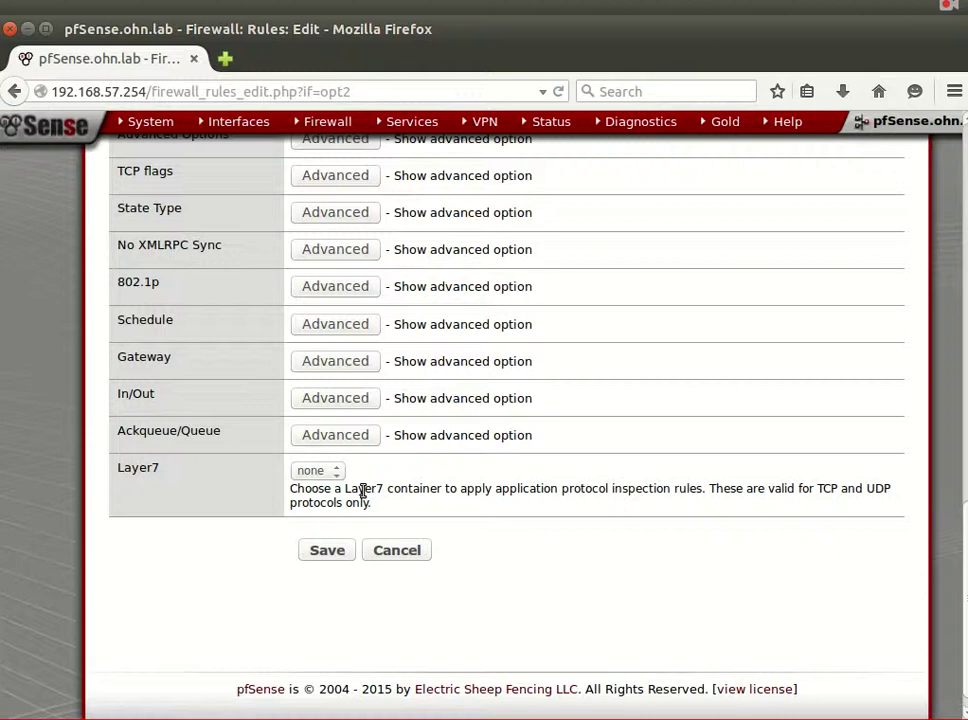
pyautogui.scroll(10, 365, 490)
pyautogui.scroll(-5, 370, 505)
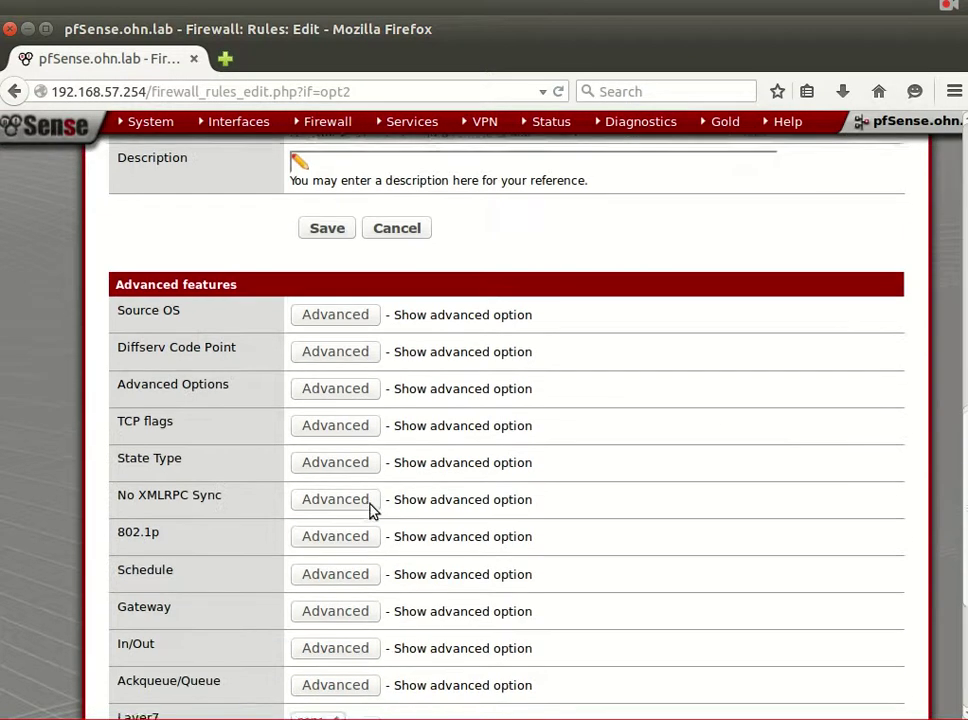
pyautogui.scroll(15, 370, 510)
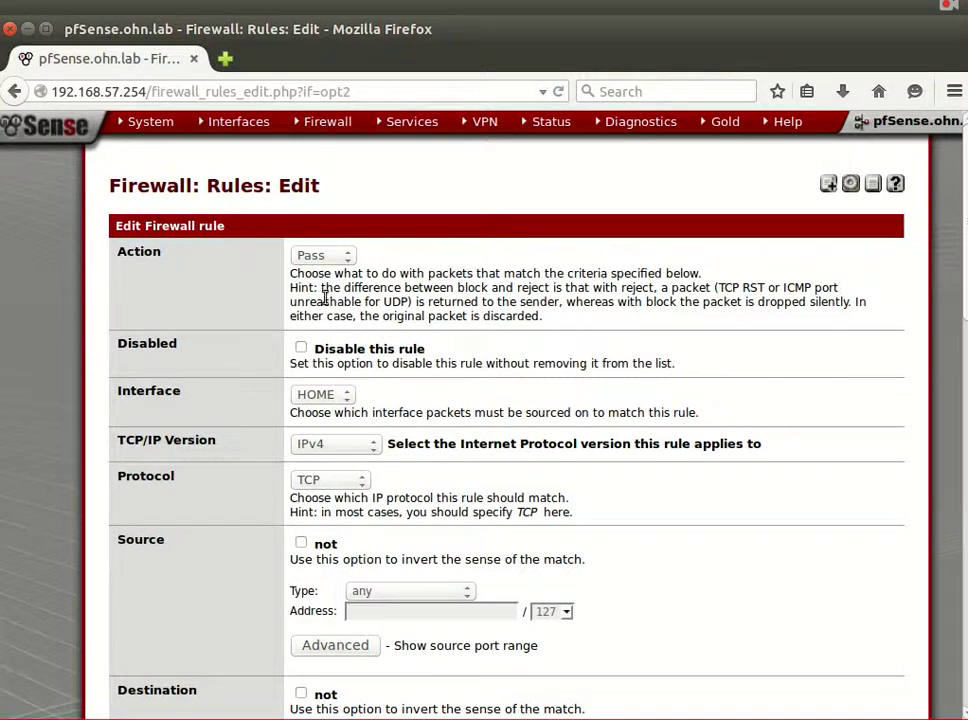
# Set the new HOME rule's action to Block, its protocol to any and its source to HOME net.
pyautogui.click(330, 258)
pyautogui.click(333, 288)
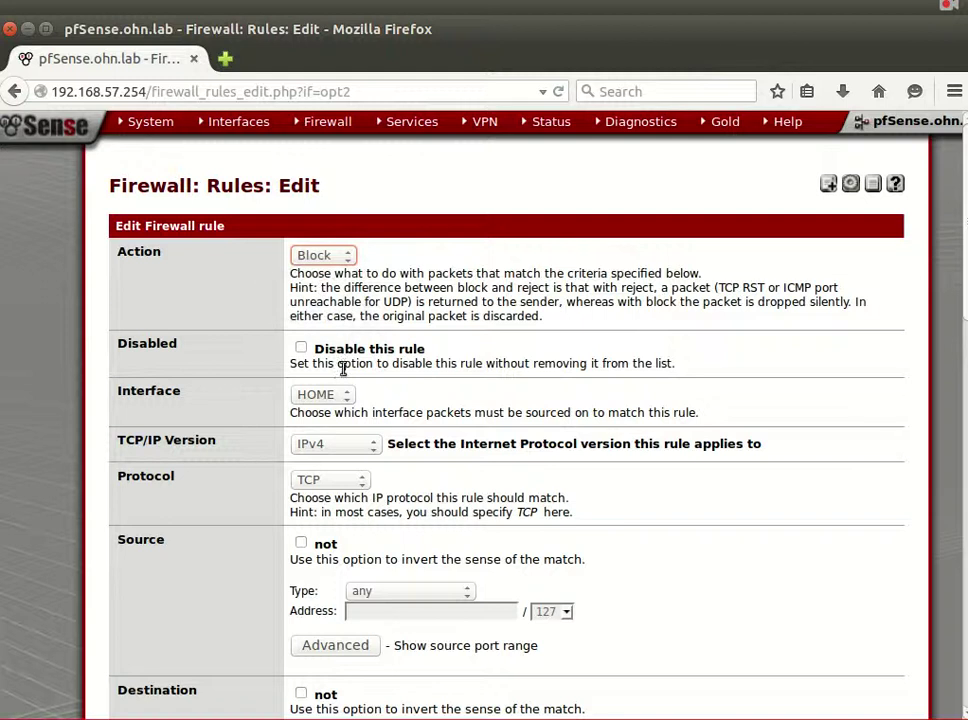
pyautogui.scroll(-1, 339, 426)
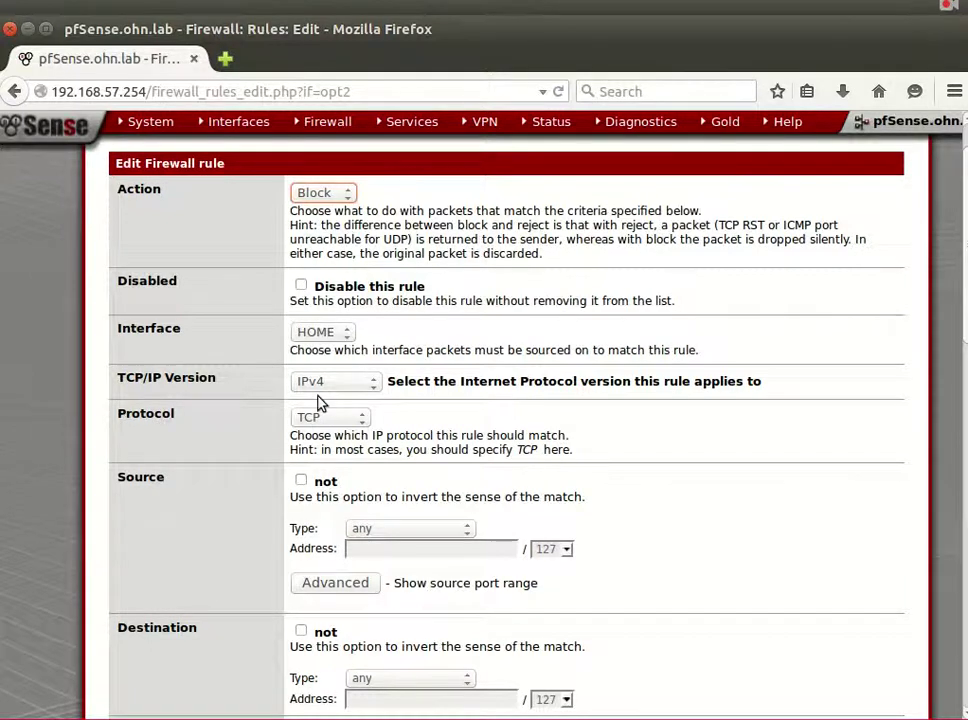
pyautogui.scroll(-1, 320, 400)
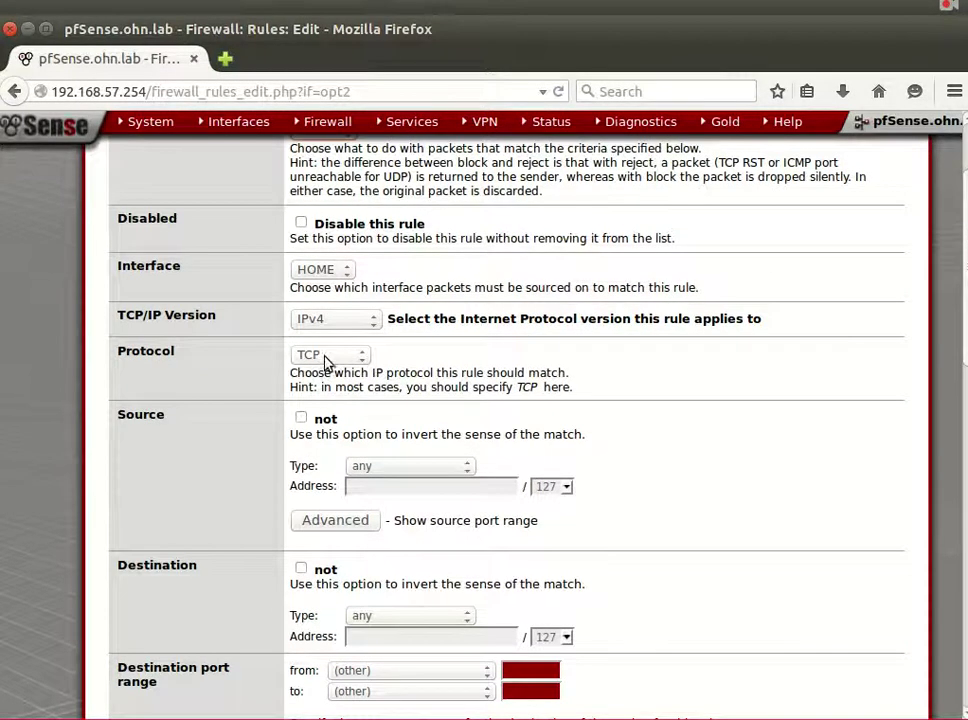
pyautogui.click(330, 356)
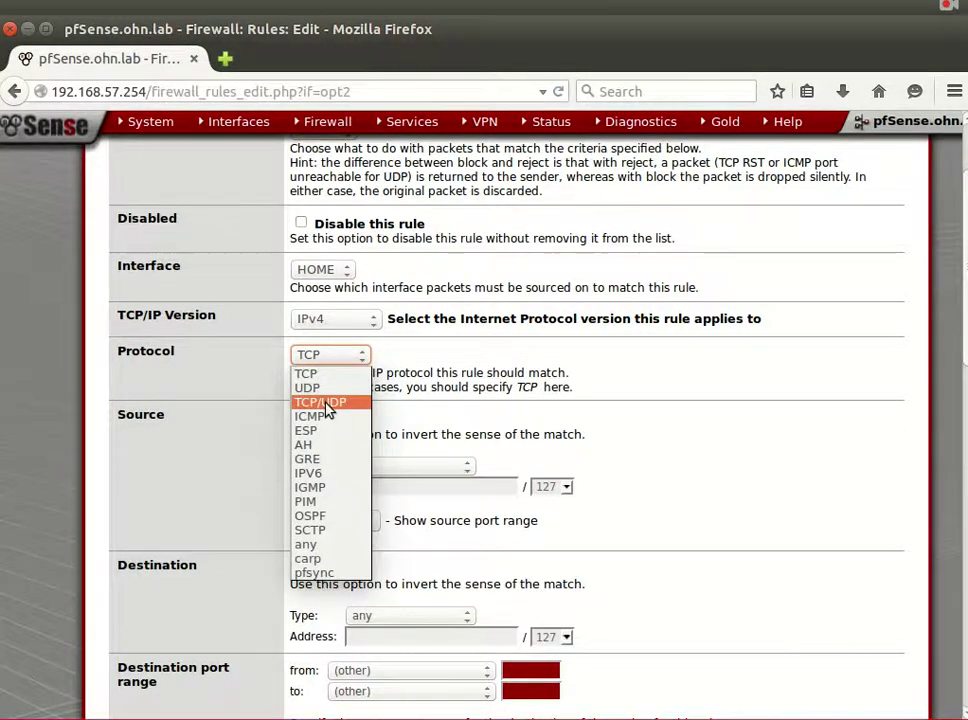
pyautogui.click(338, 546)
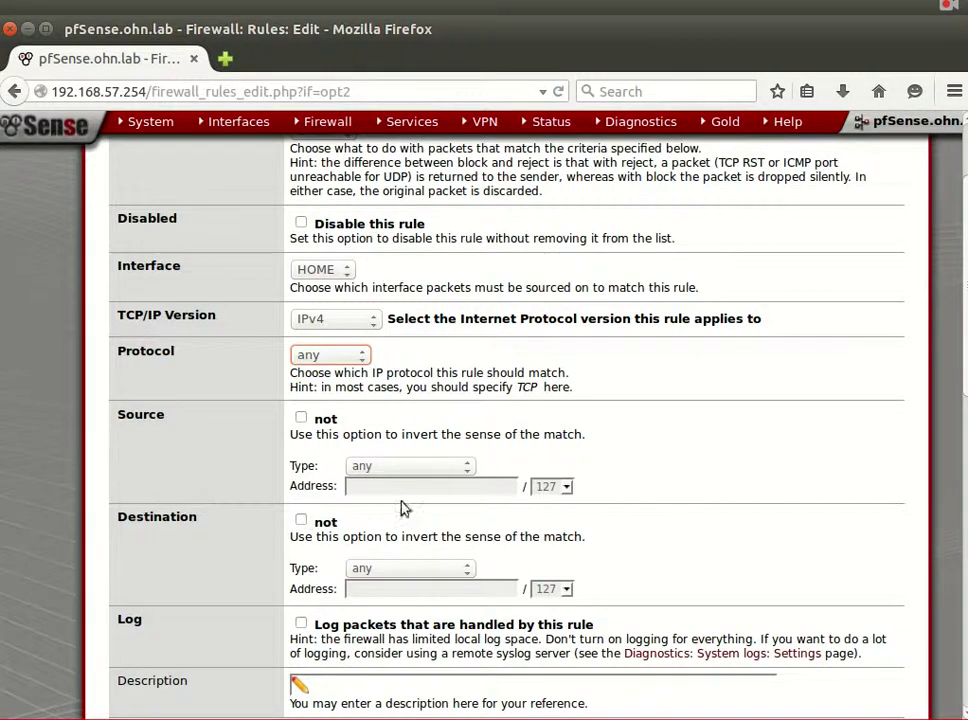
pyautogui.click(415, 473)
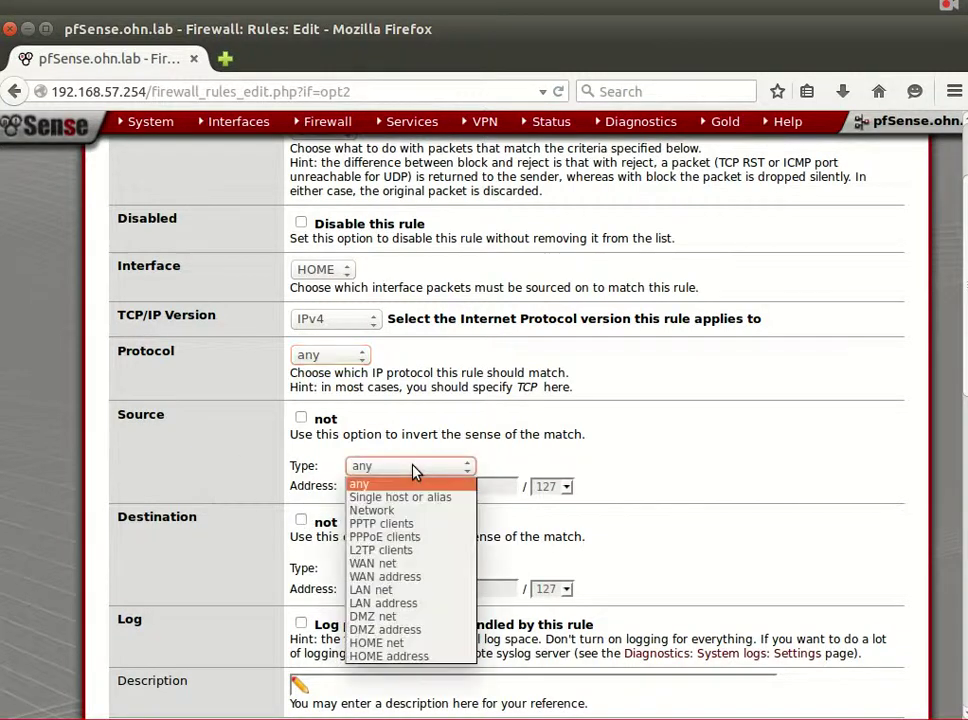
pyautogui.click(391, 643)
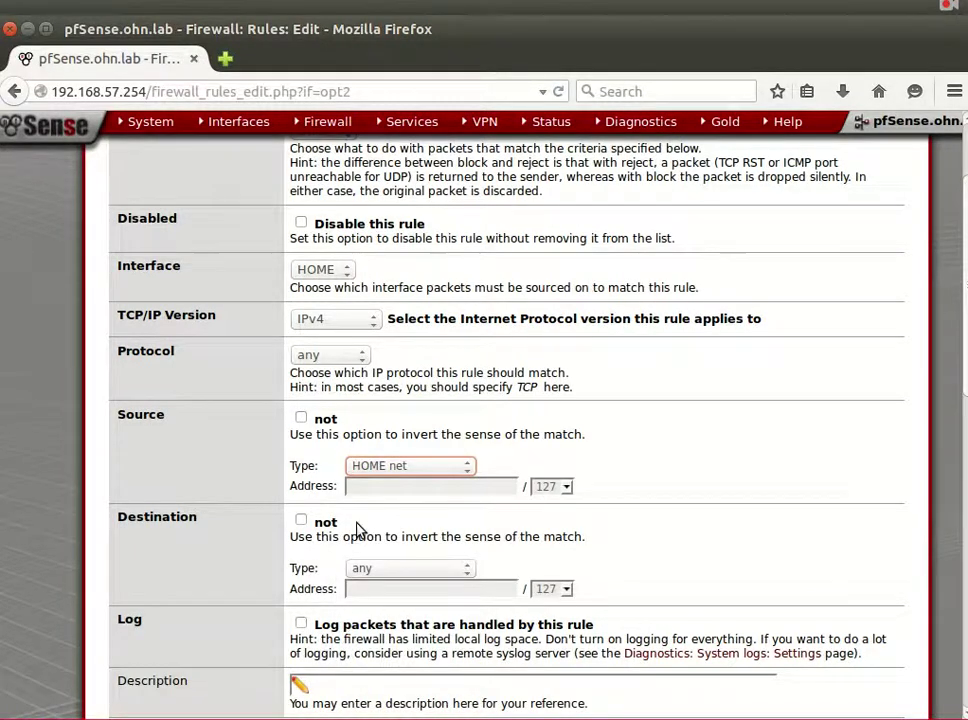
# Set the rule's destination to LAN net, describe it as "drop all packets to LAN" and save it.
pyautogui.scroll(-2, 268, 465)
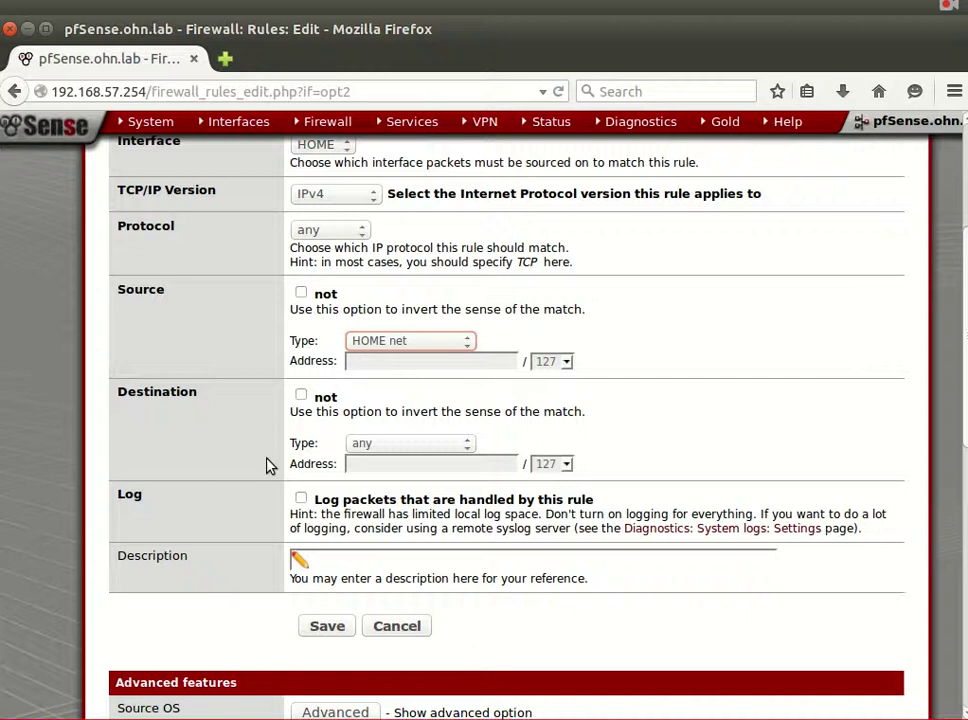
pyautogui.click(387, 445)
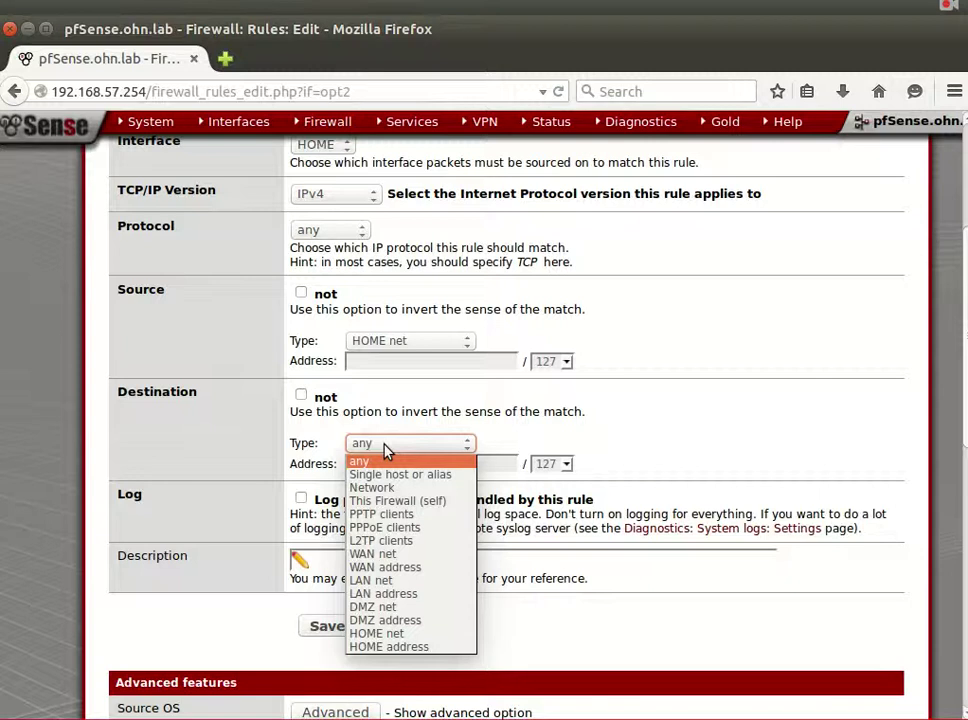
pyautogui.click(406, 580)
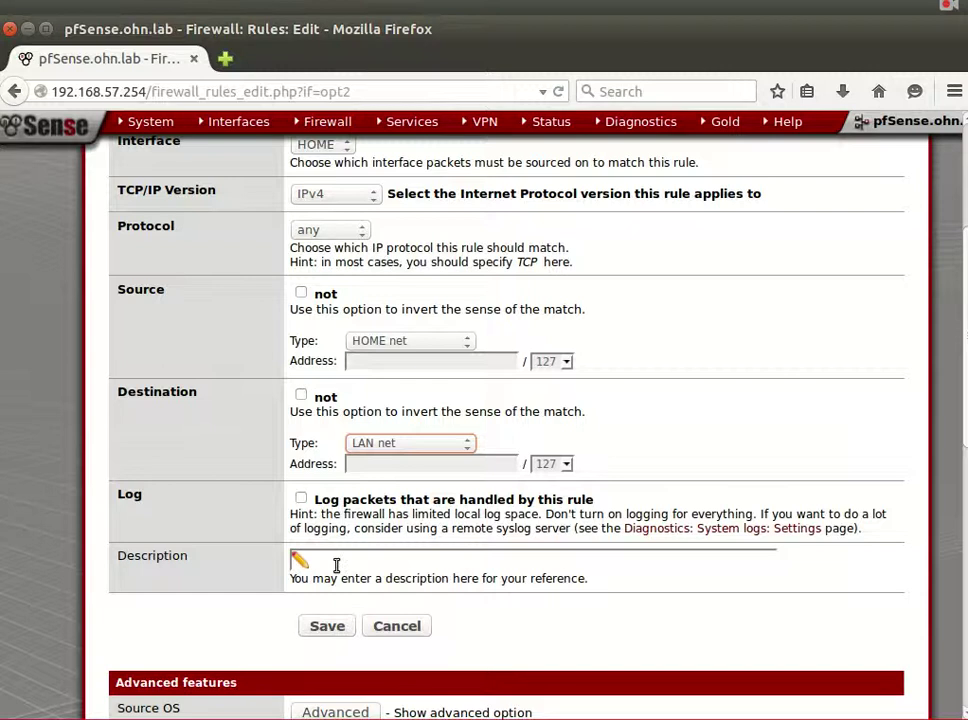
pyautogui.click(336, 565)
pyautogui.write('d')
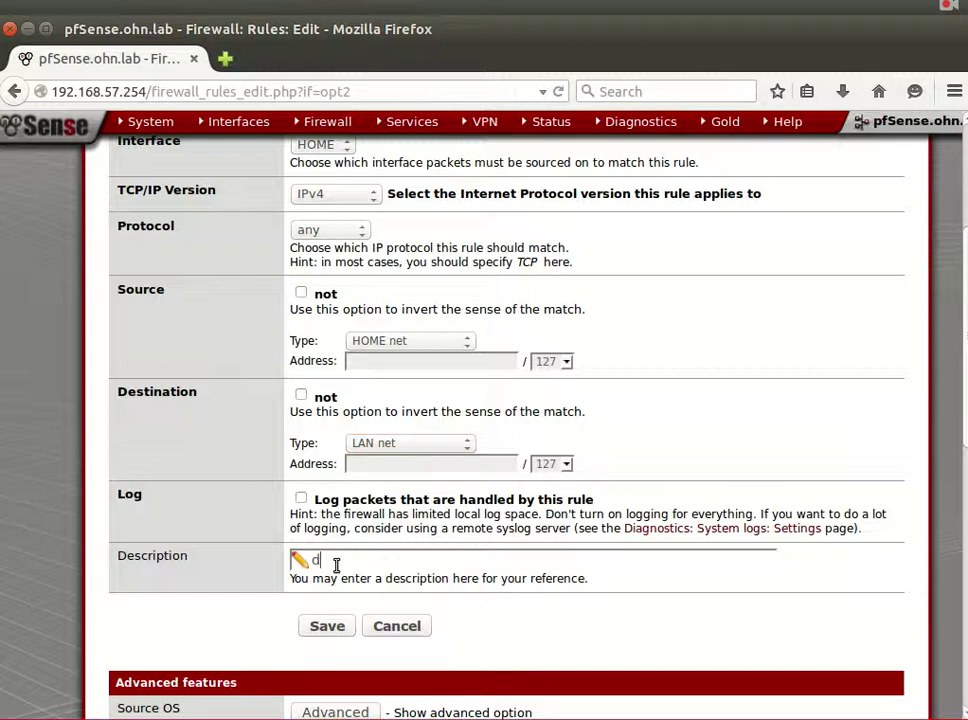
pyautogui.write('rop all packets ')
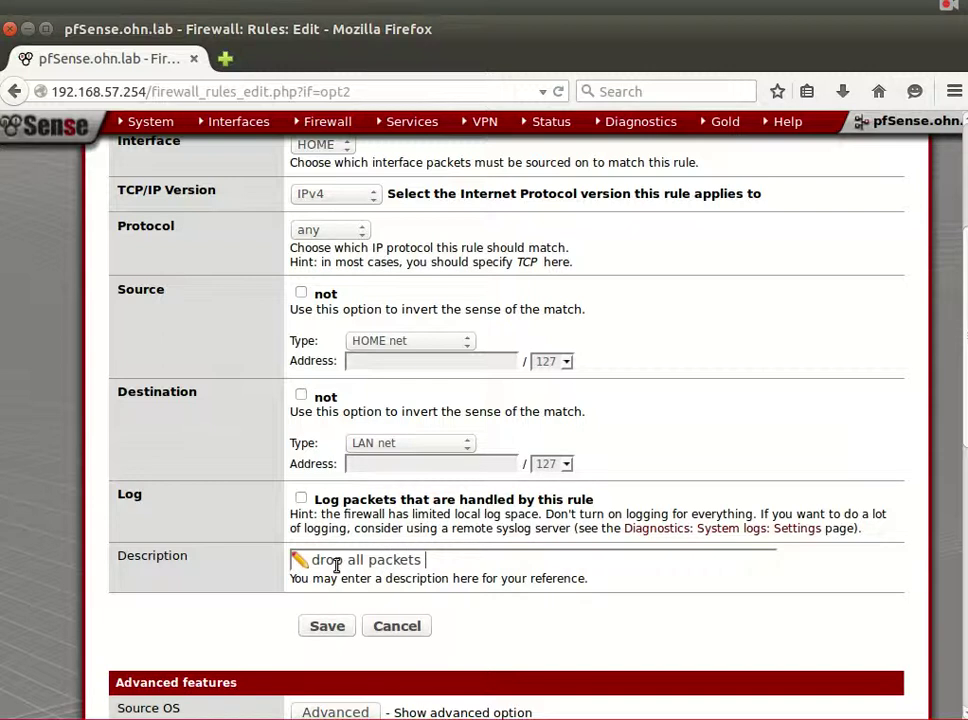
pyautogui.write('to LAn')
pyautogui.press('BackSpace')
pyautogui.write('N')
pyautogui.click(339, 627)
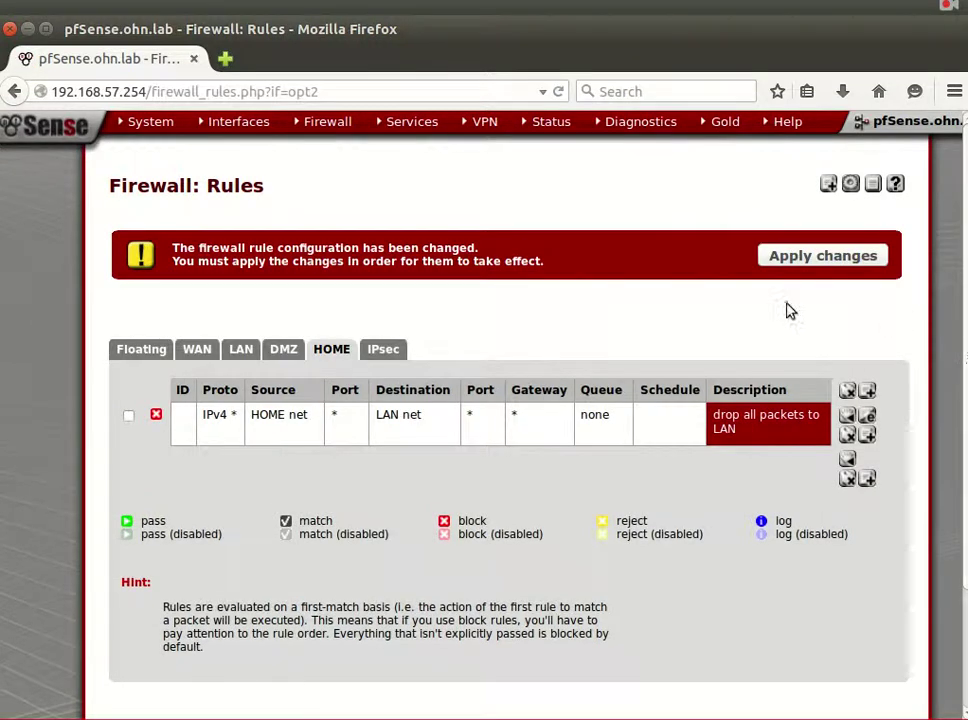
# Duplicate the LAN block rule with destination This Firewall (self) and description "drop all packets to FW", and save it.
pyautogui.click(868, 437)
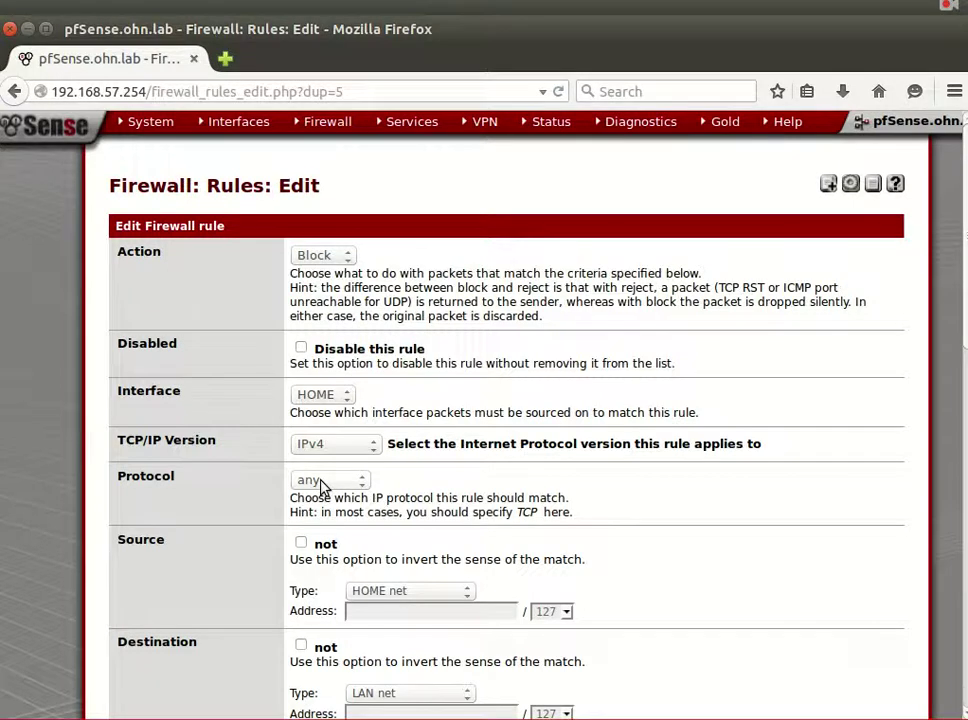
pyautogui.scroll(-2, 383, 558)
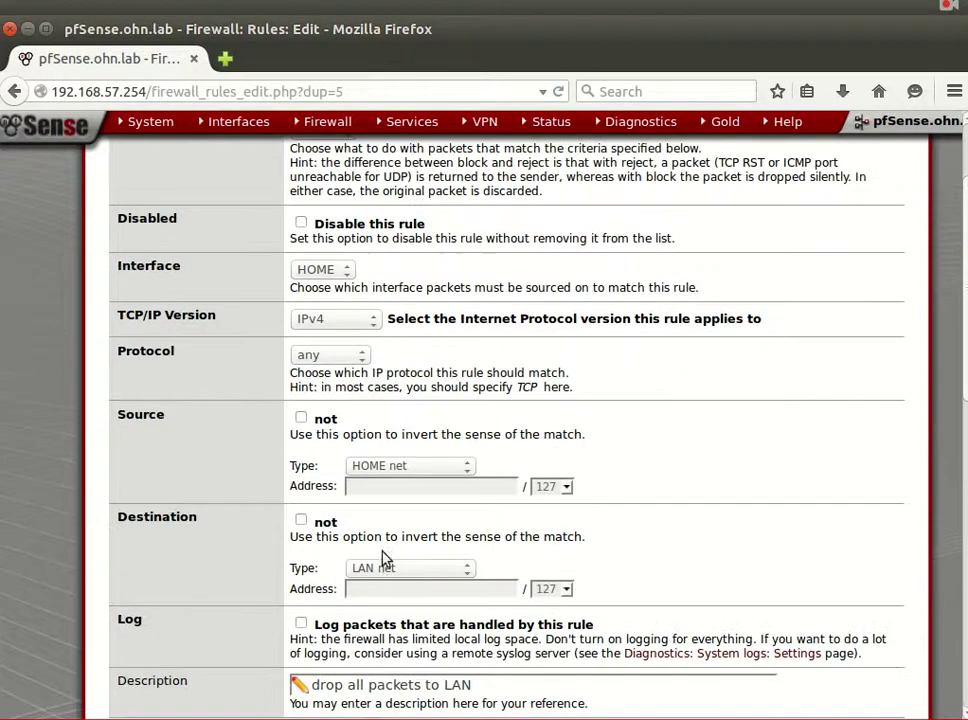
pyautogui.scroll(-2, 415, 520)
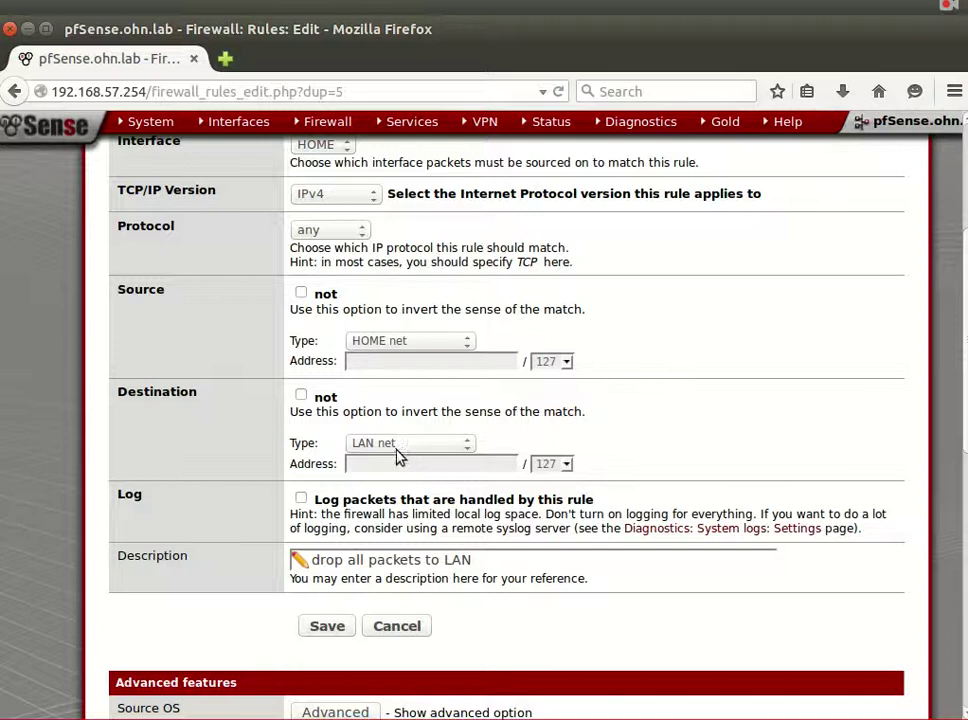
pyautogui.click(407, 452)
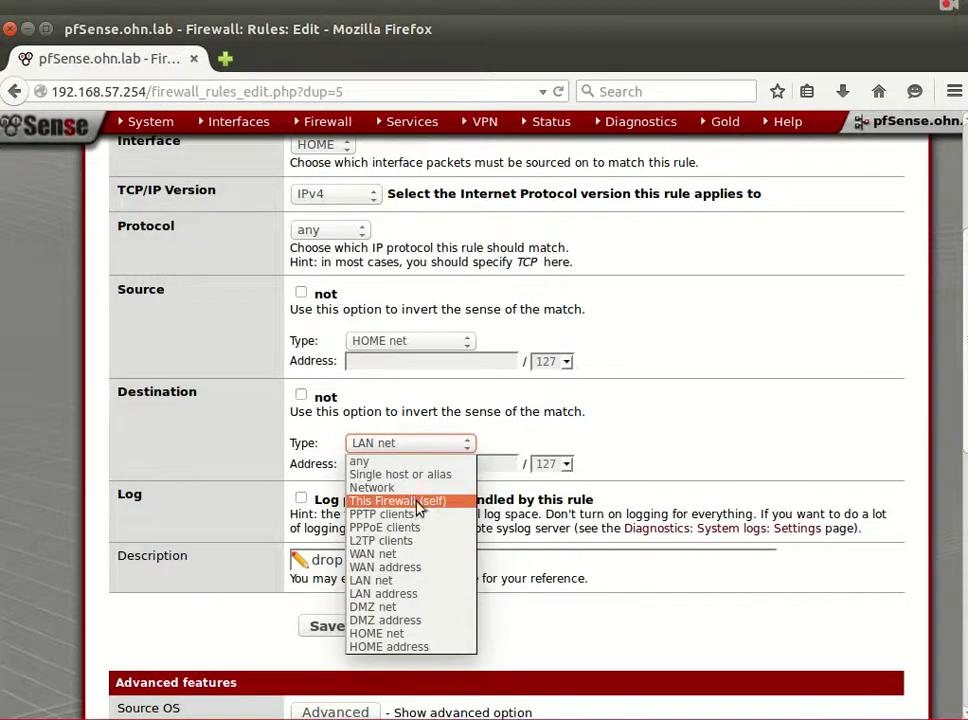
pyautogui.press('Escape')
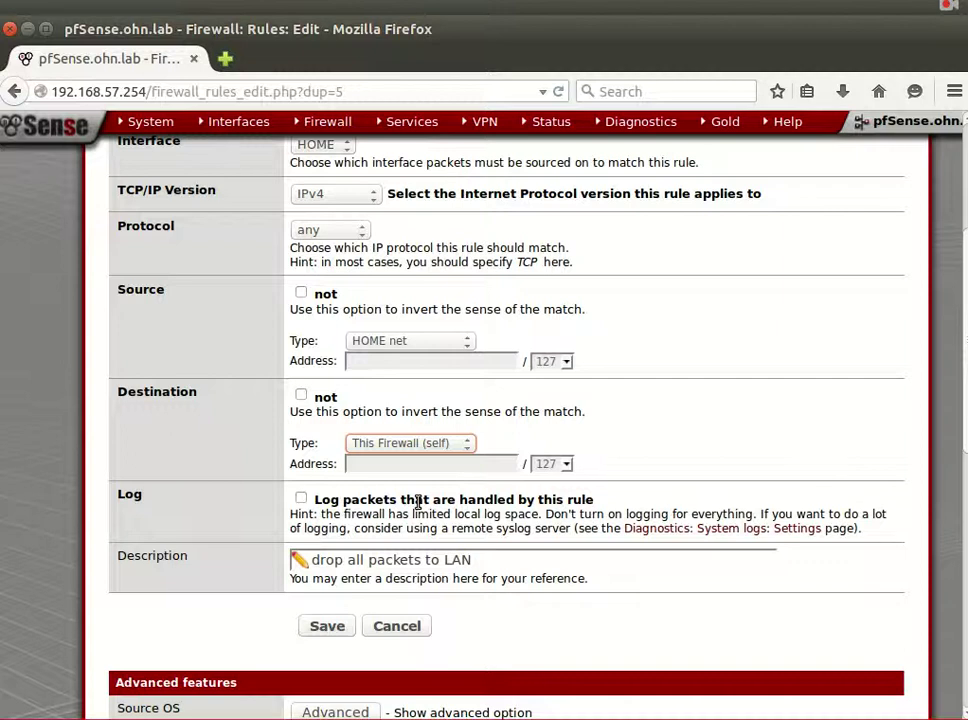
pyautogui.doubleClick(447, 564)
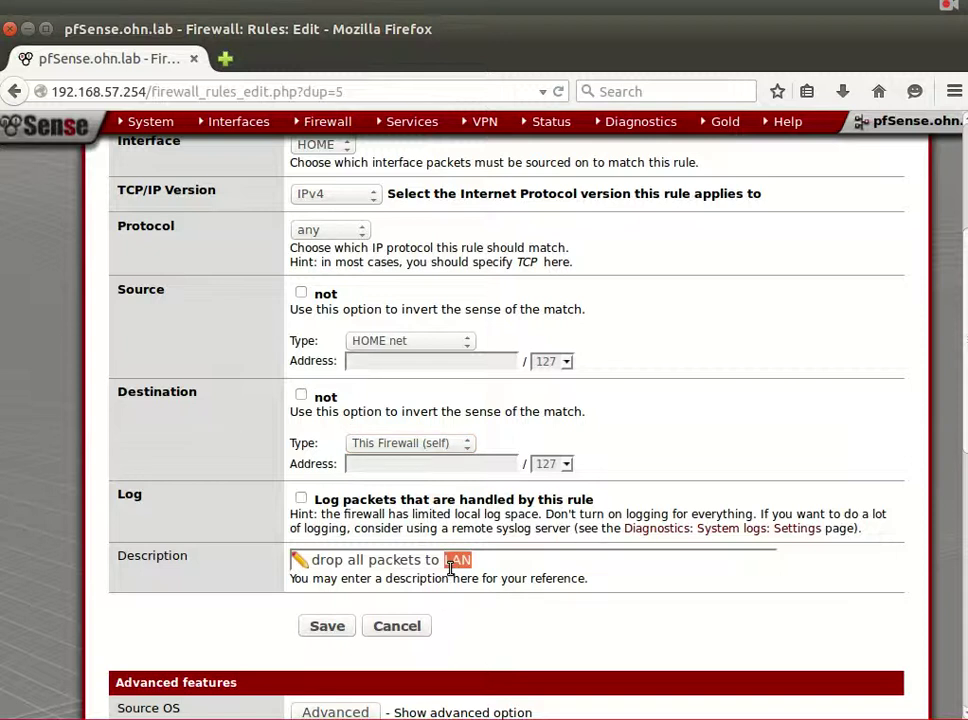
pyautogui.write('FW')
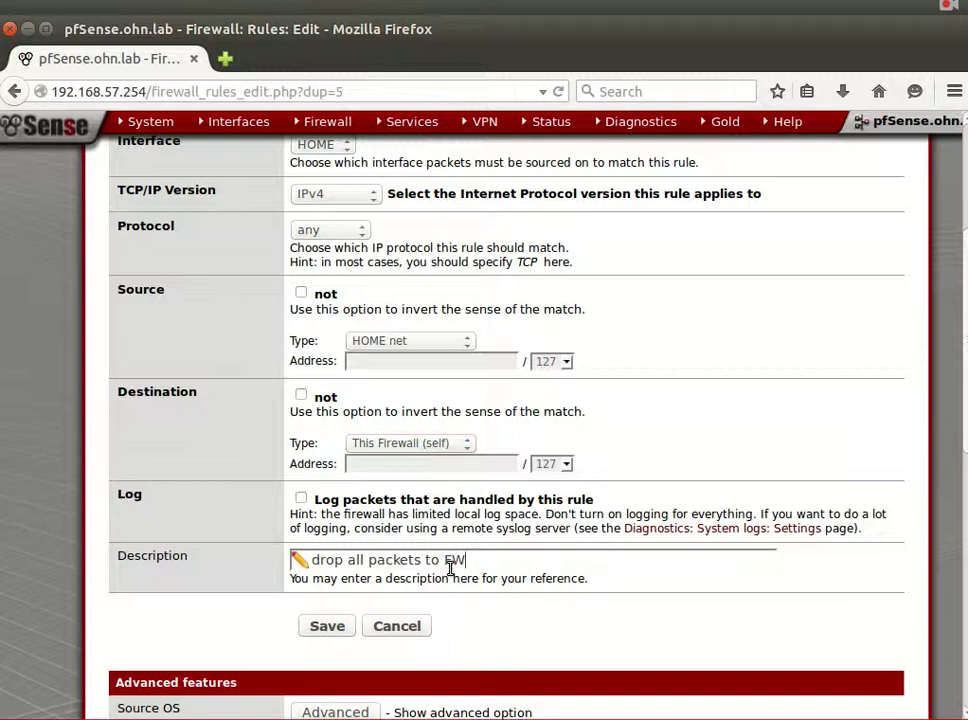
pyautogui.click(338, 627)
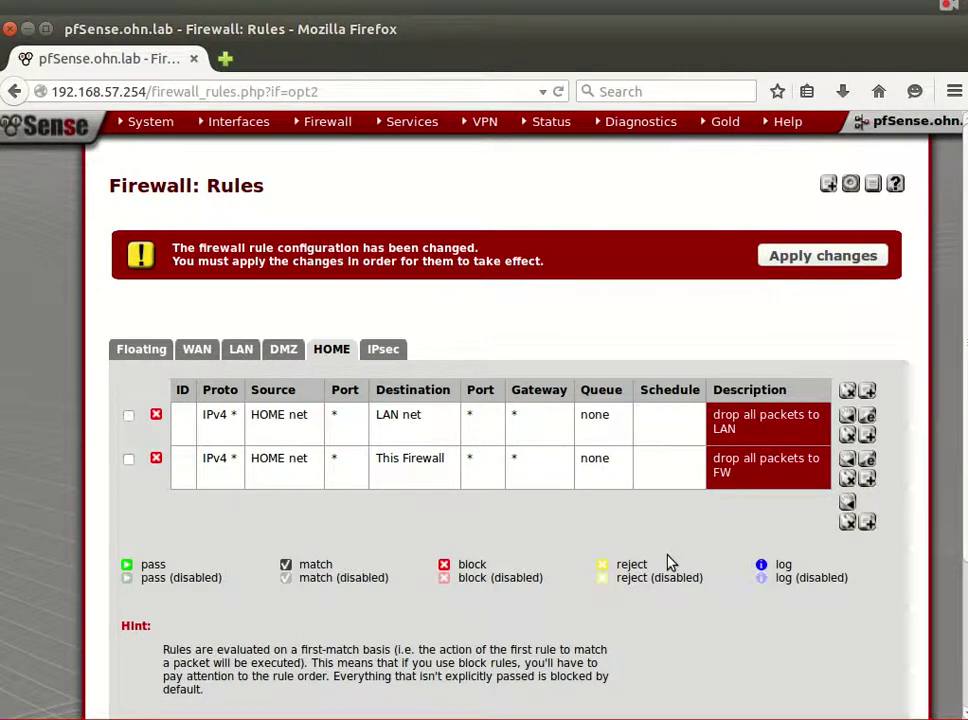
# Add a Pass rule at the end of the HOME rules with protocol any and source HOME net.
pyautogui.click(866, 521)
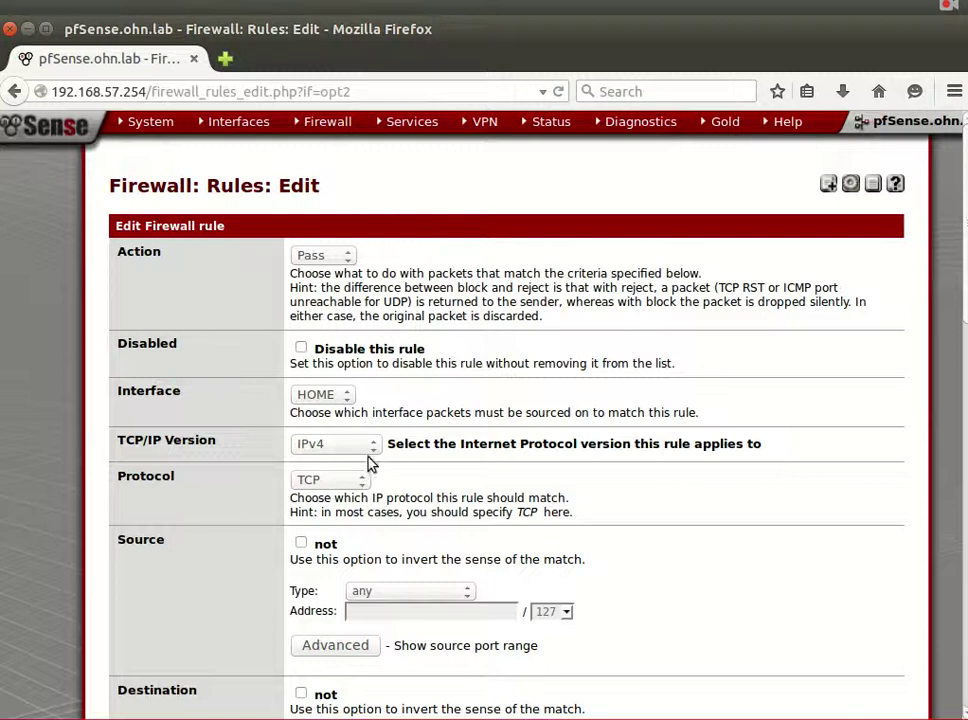
pyautogui.click(351, 481)
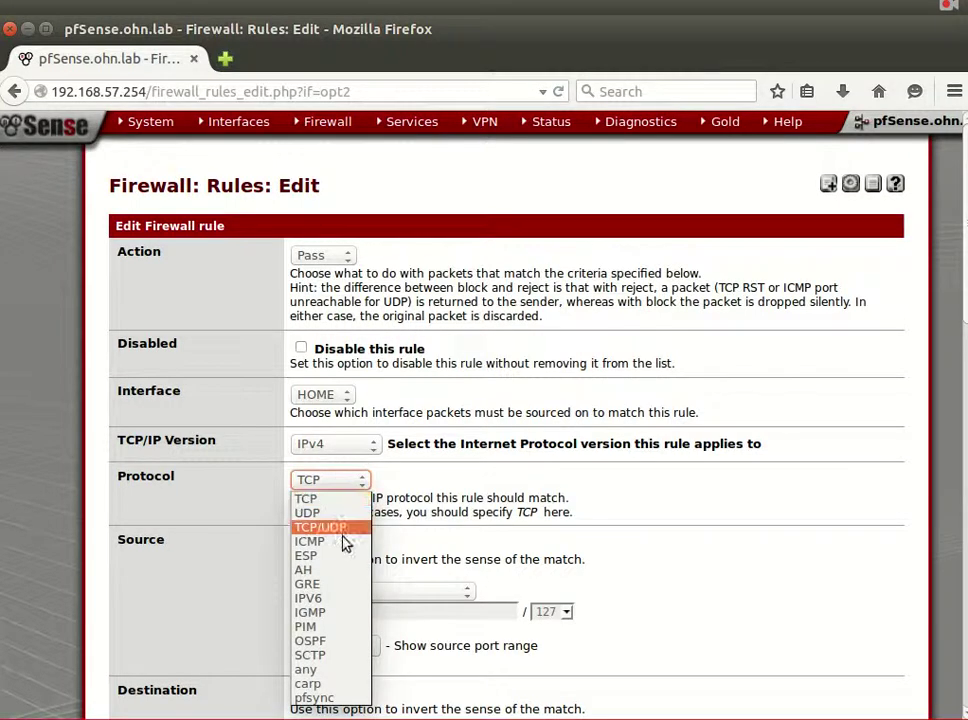
pyautogui.click(322, 670)
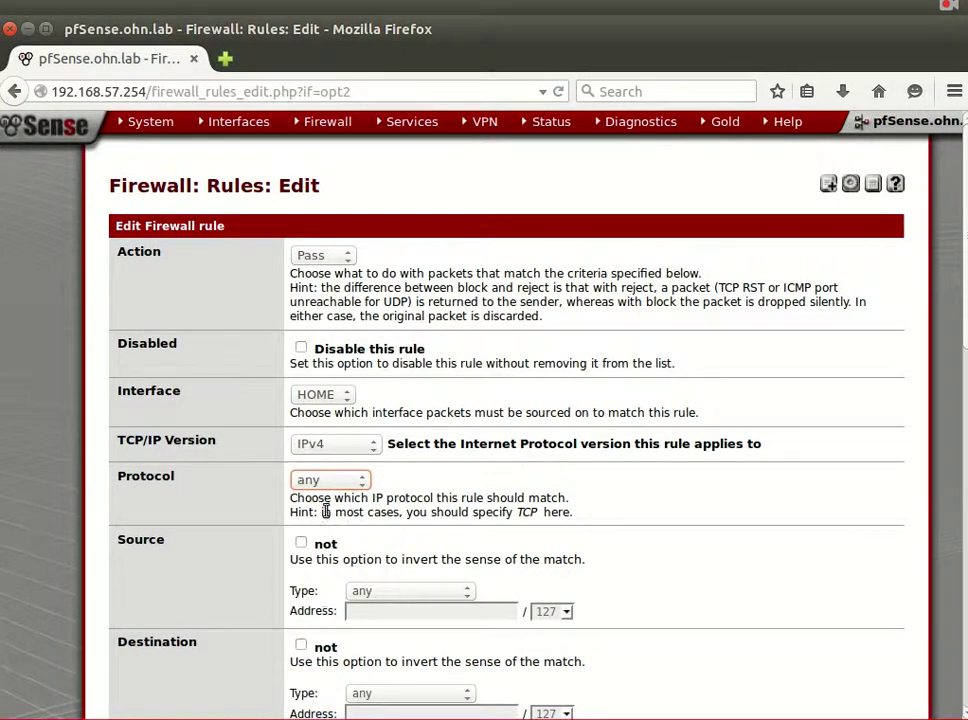
pyautogui.scroll(-3, 337, 544)
pyautogui.click(415, 402)
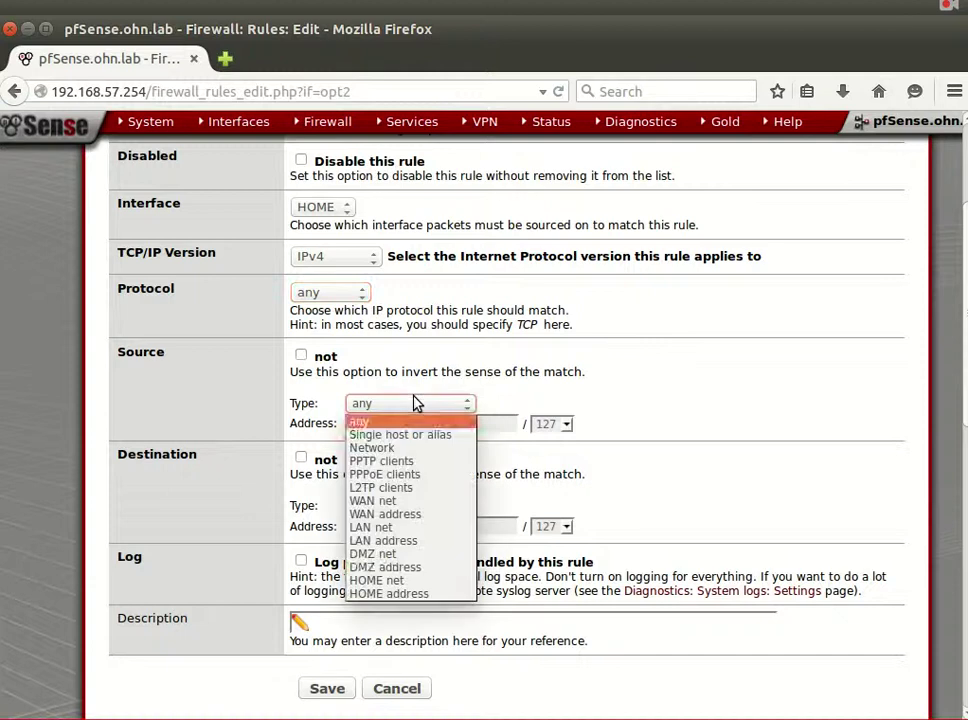
pyautogui.click(430, 581)
# Describe the new pass rule as "pass all traffic" and save it.
pyautogui.scroll(-3, 318, 391)
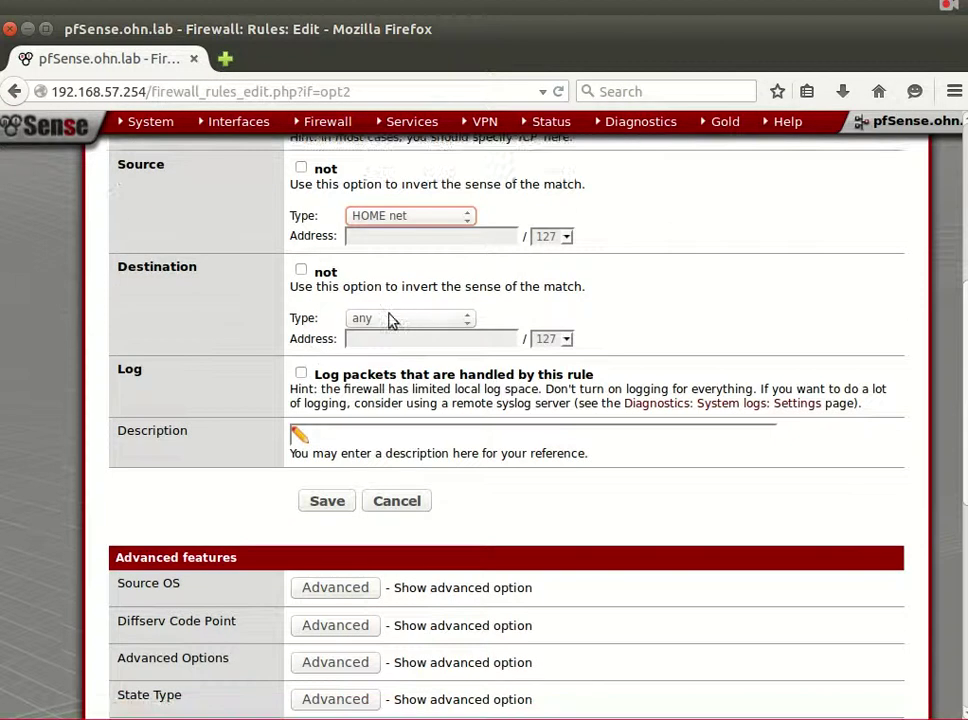
pyautogui.click(358, 427)
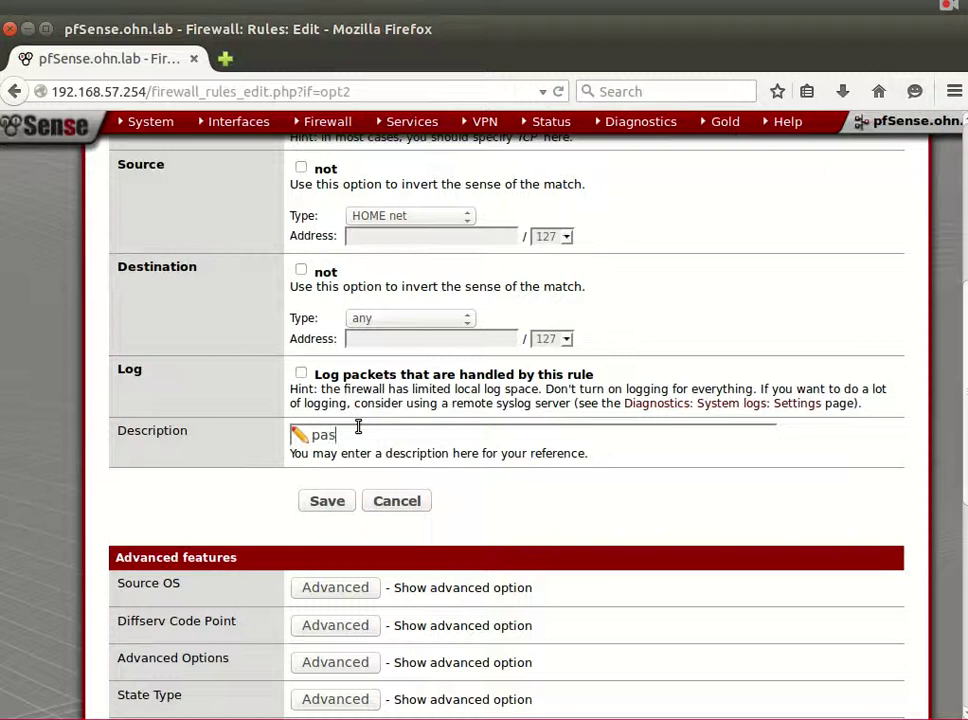
pyautogui.write('pass all traffic')
pyautogui.click(331, 505)
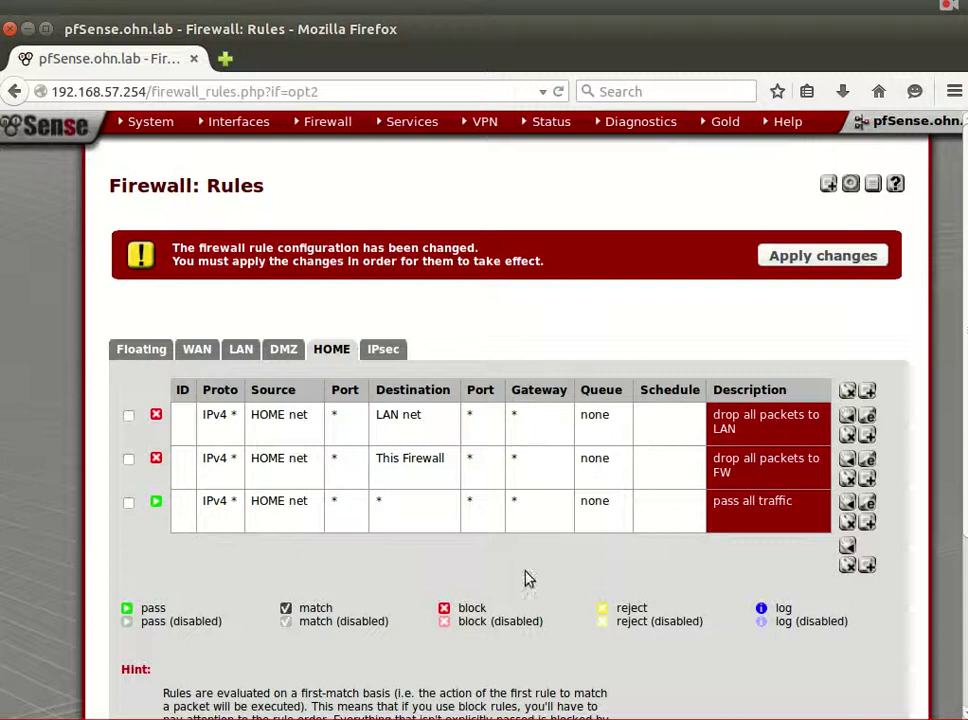
# Add a Pass rule above the existing HOME rules with protocol UDP and source HOME net.
pyautogui.click(869, 391)
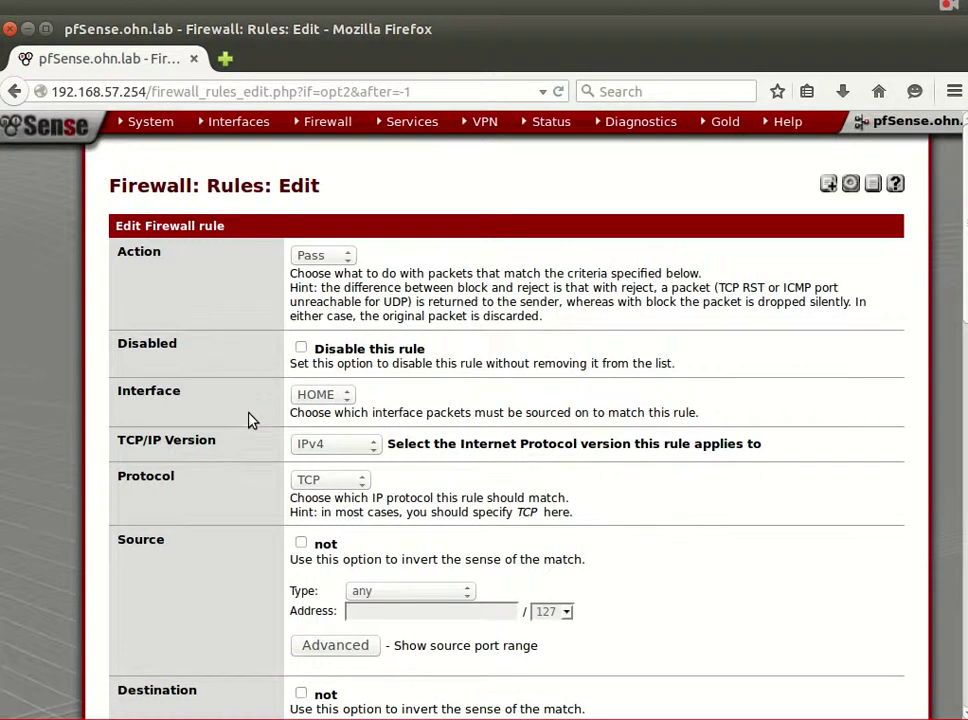
pyautogui.scroll(-3, 250, 420)
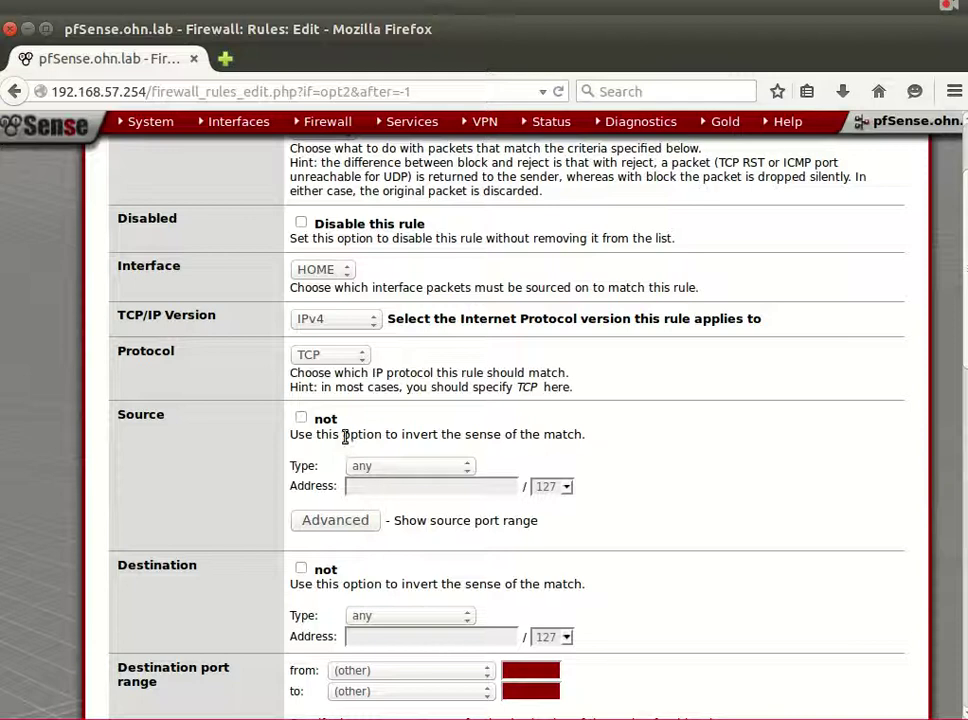
pyautogui.click(338, 357)
pyautogui.click(339, 388)
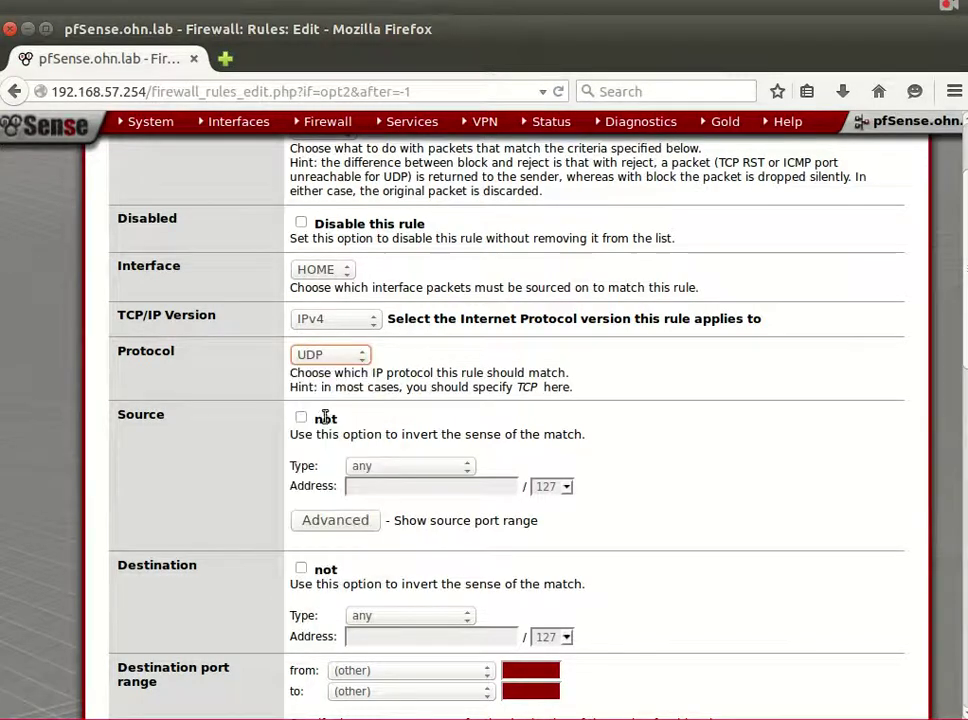
pyautogui.click(412, 467)
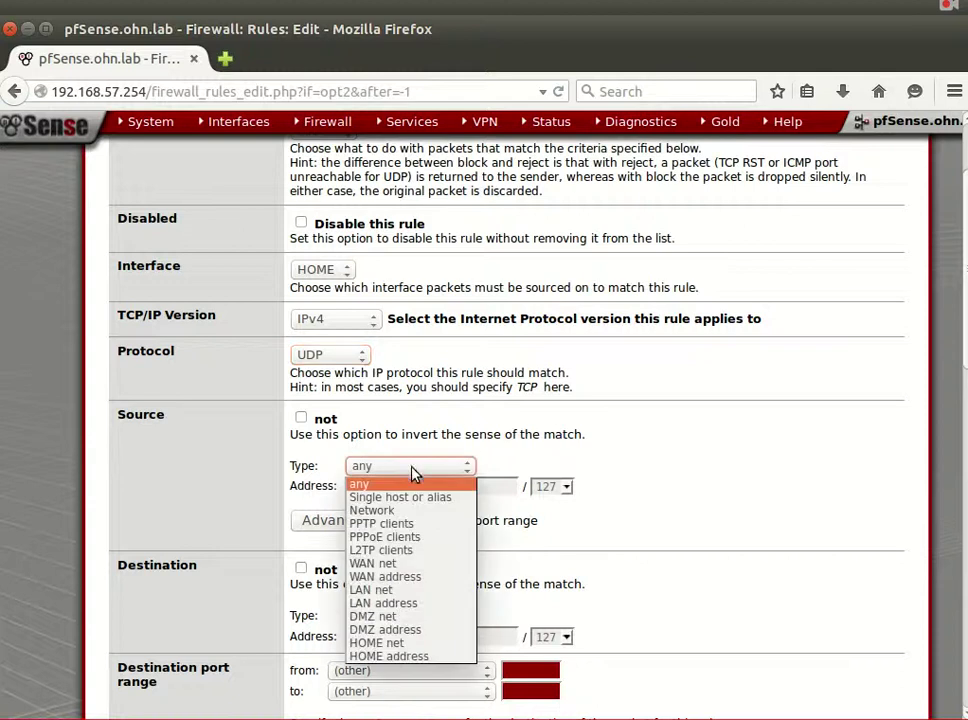
pyautogui.click(421, 643)
# Set the UDP rule's destination to HOME address and its destination port range to DNS (53).
pyautogui.scroll(-3, 320, 488)
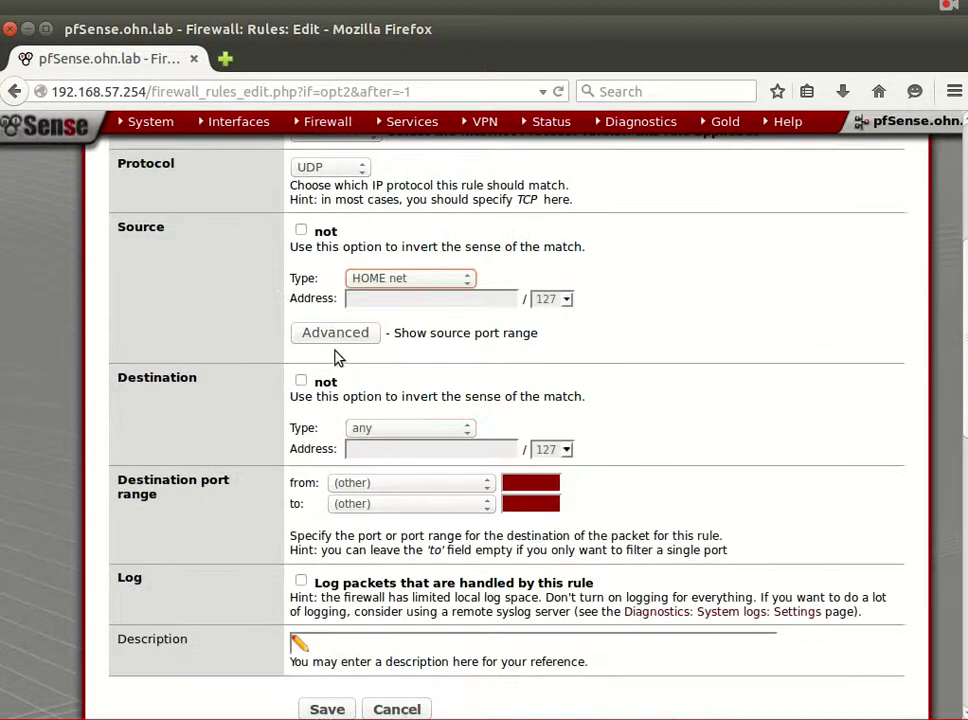
pyautogui.click(360, 428)
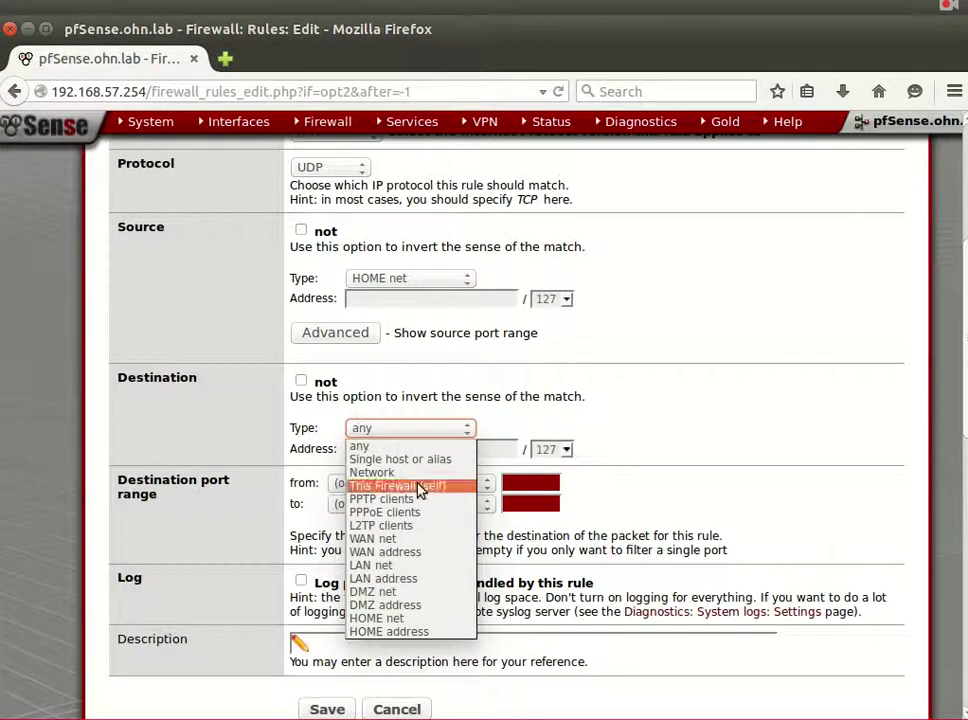
pyautogui.click(434, 632)
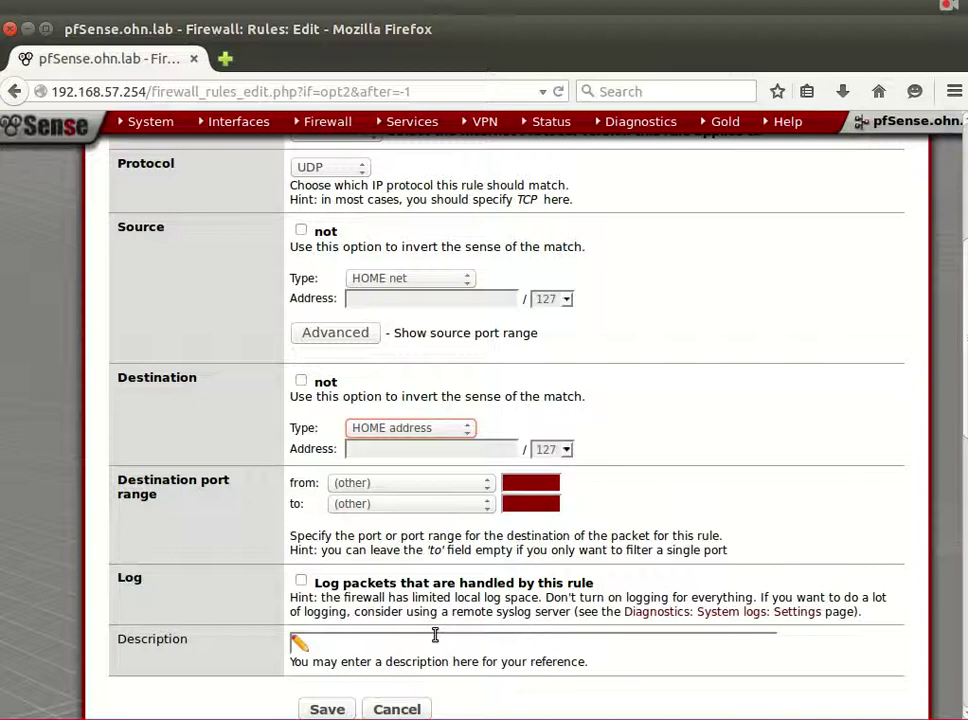
pyautogui.click(418, 487)
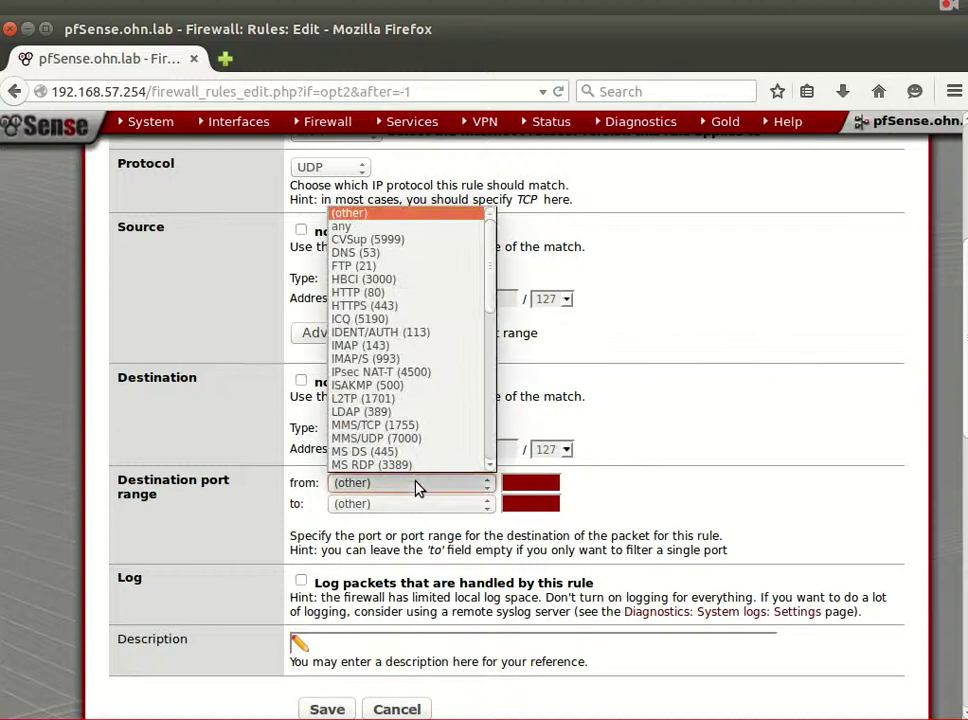
pyautogui.click(430, 264)
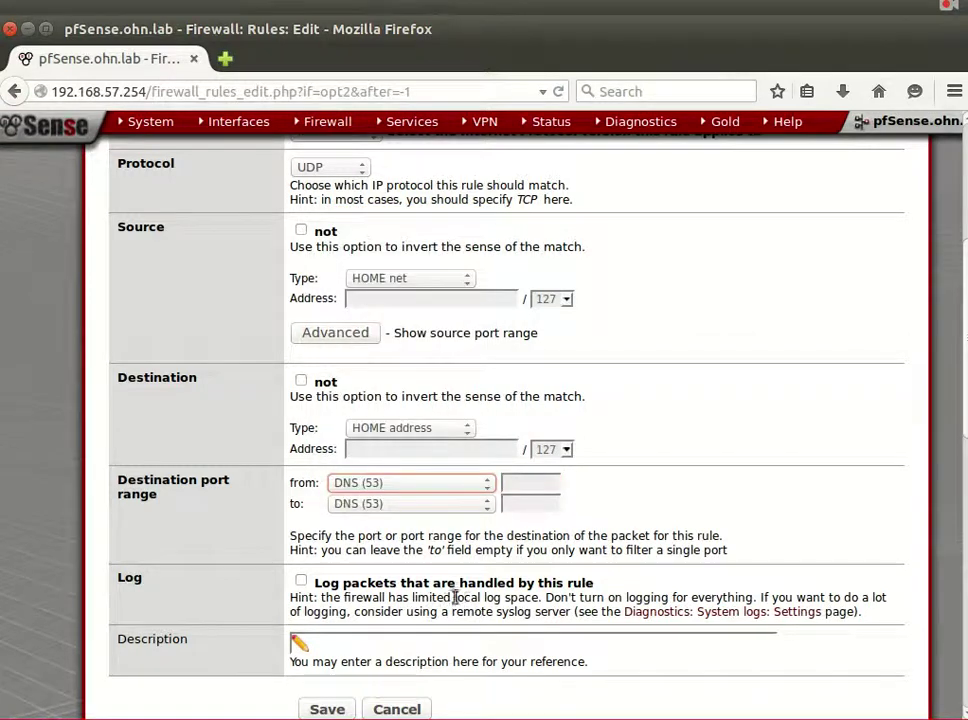
# Describe the DNS rule as "permit DNS service" and save it.
pyautogui.click(442, 648)
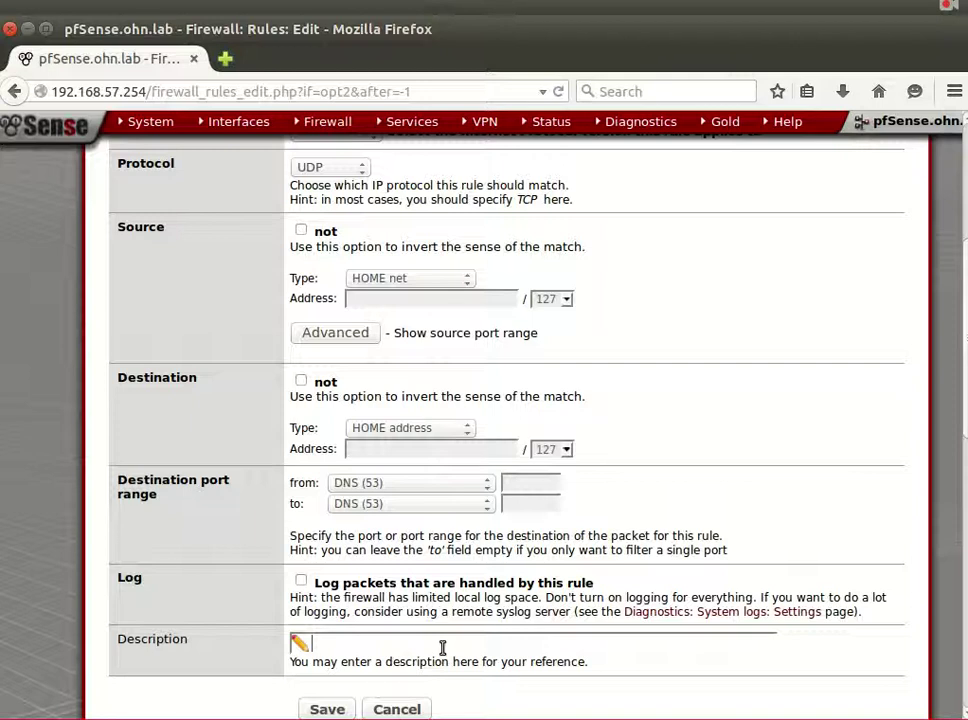
pyautogui.write('permit DNS service')
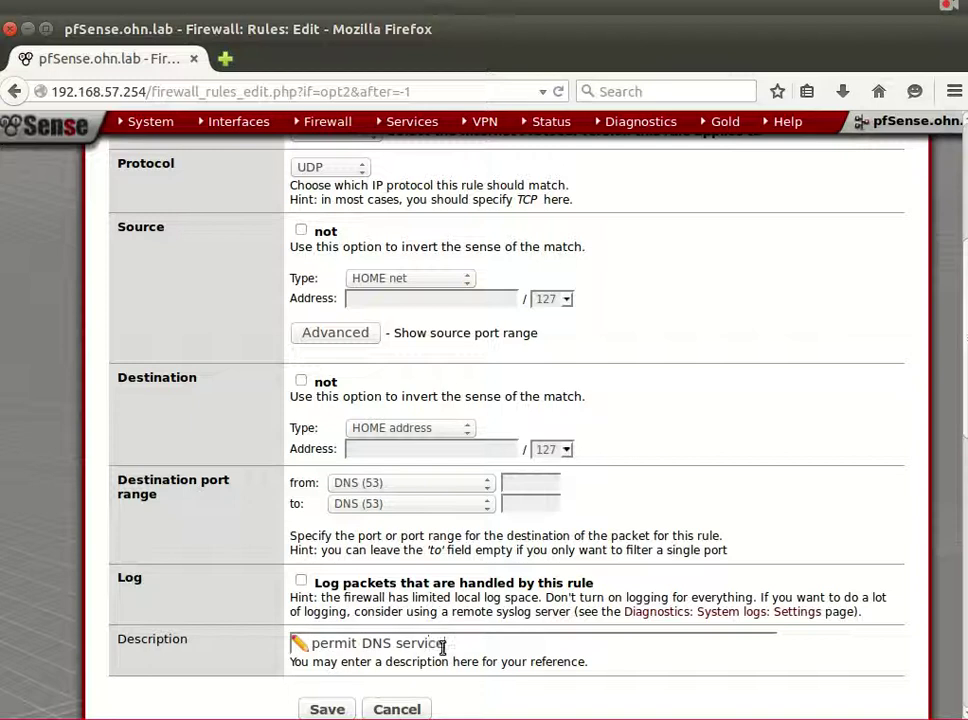
pyautogui.click(322, 708)
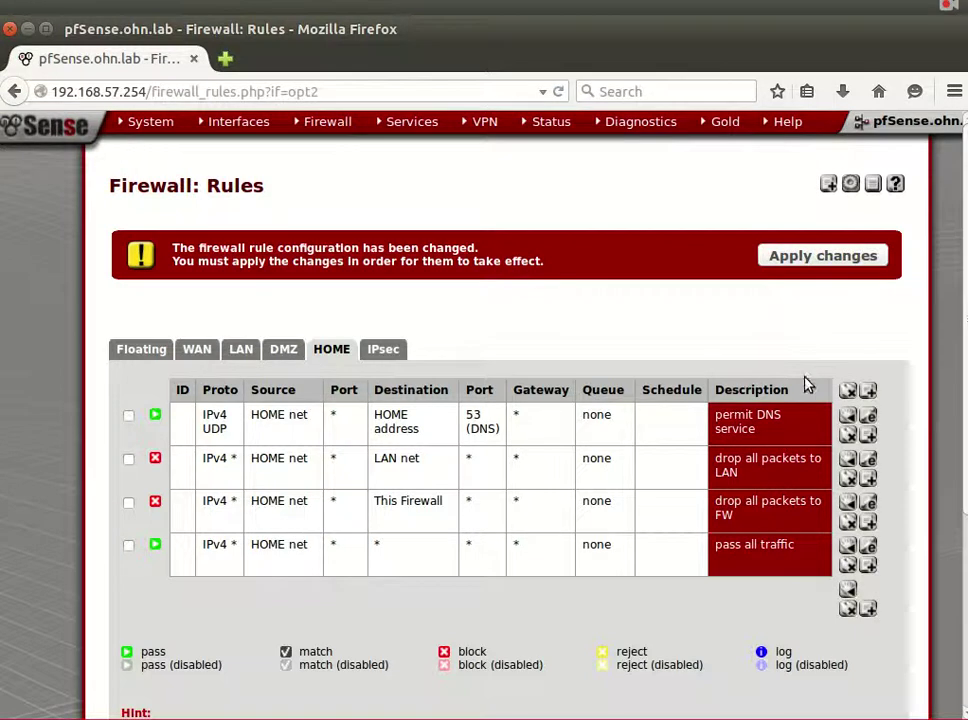
# Add another Pass rule above the DNS rule with protocol UDP and source HOME net.
pyautogui.click(869, 391)
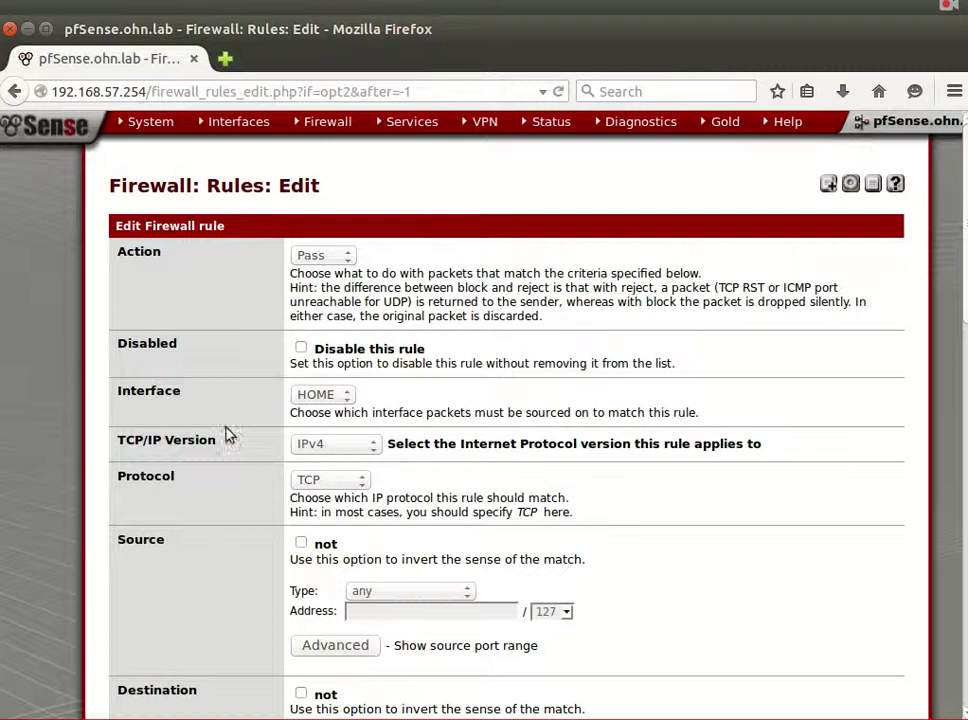
pyautogui.click(363, 482)
pyautogui.click(352, 514)
pyautogui.scroll(-3, 361, 549)
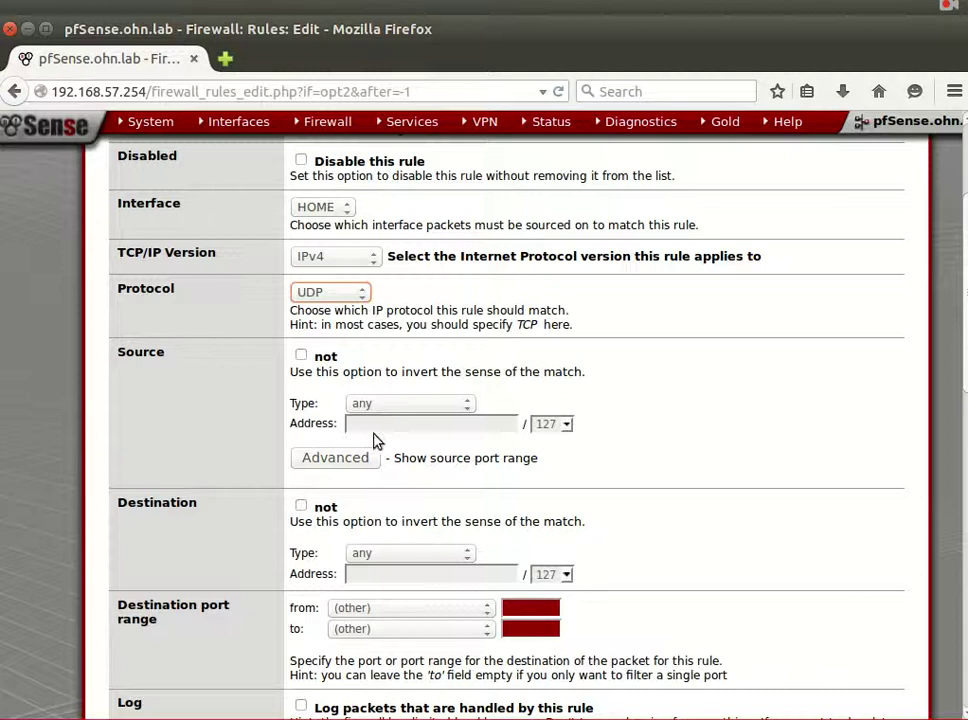
pyautogui.click(399, 404)
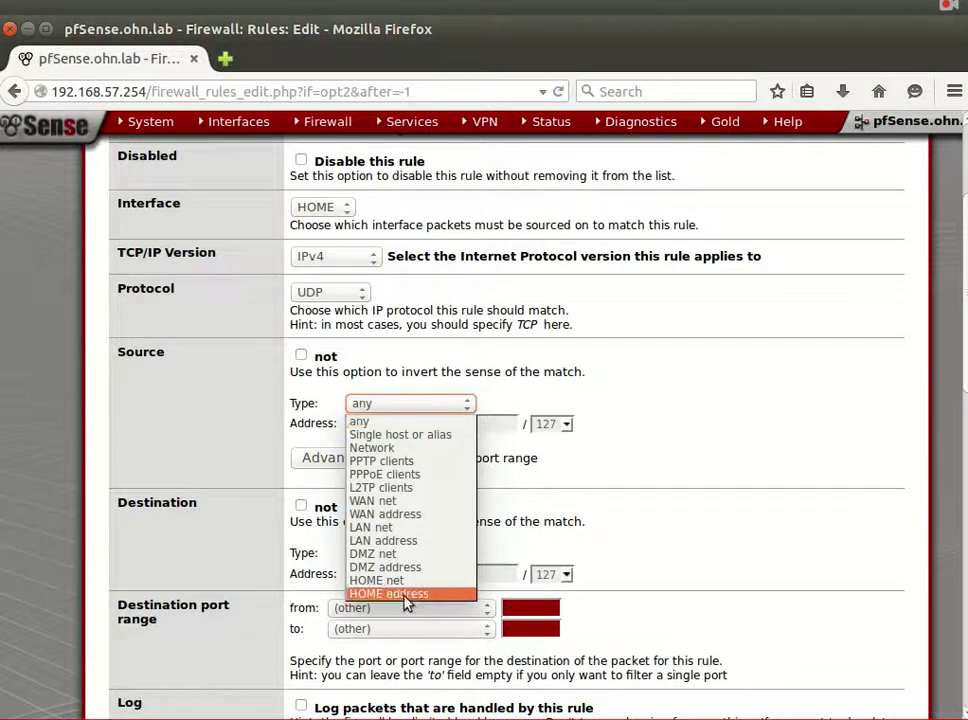
pyautogui.press('Escape')
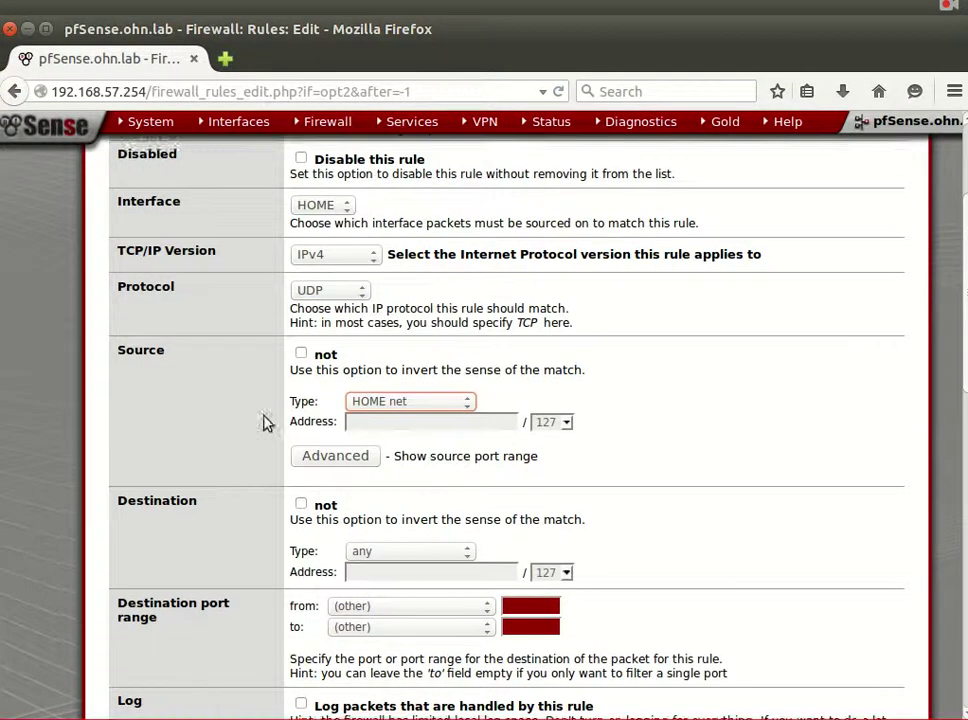
# Set the new rule's destination to HOME address and its destination port range to NTP (123).
pyautogui.scroll(-1, 268, 421)
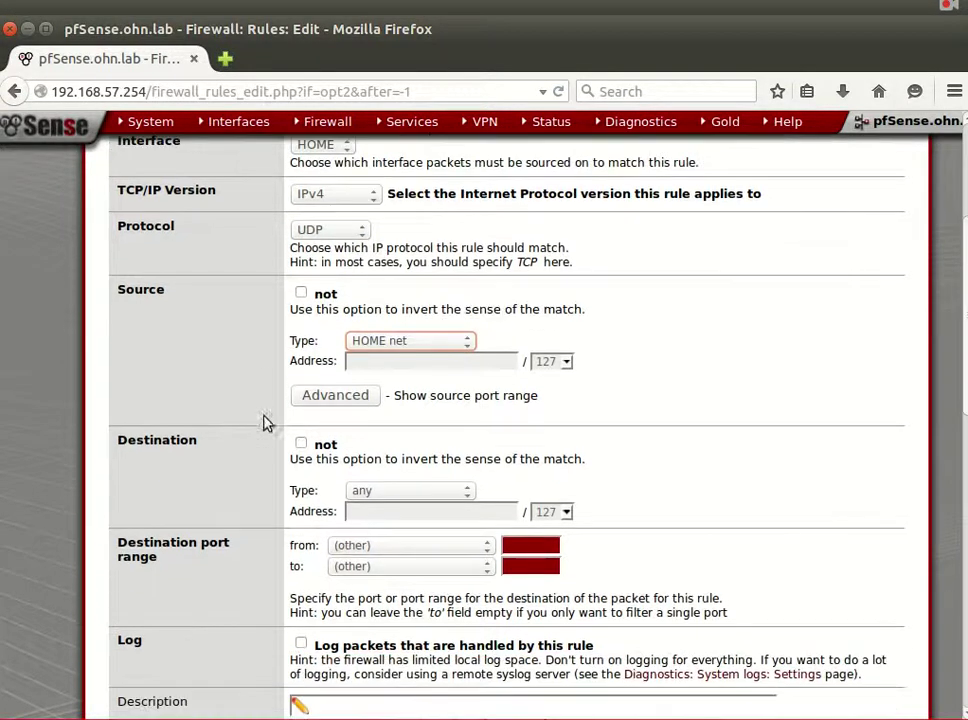
pyautogui.click(404, 490)
pyautogui.click(432, 694)
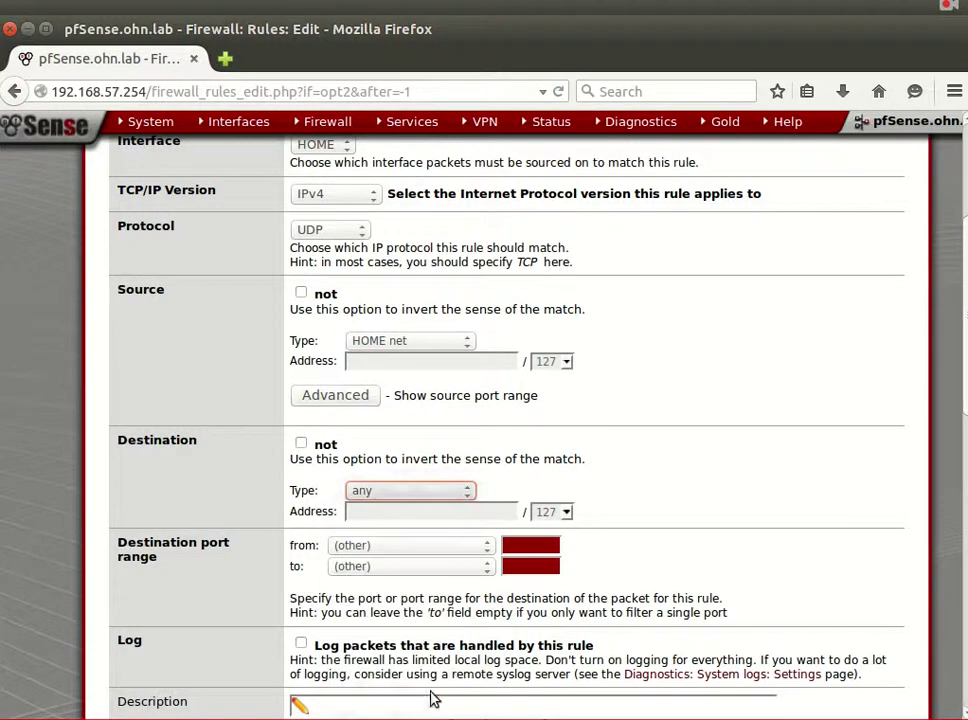
pyautogui.scroll(-3, 390, 520)
pyautogui.click(404, 360)
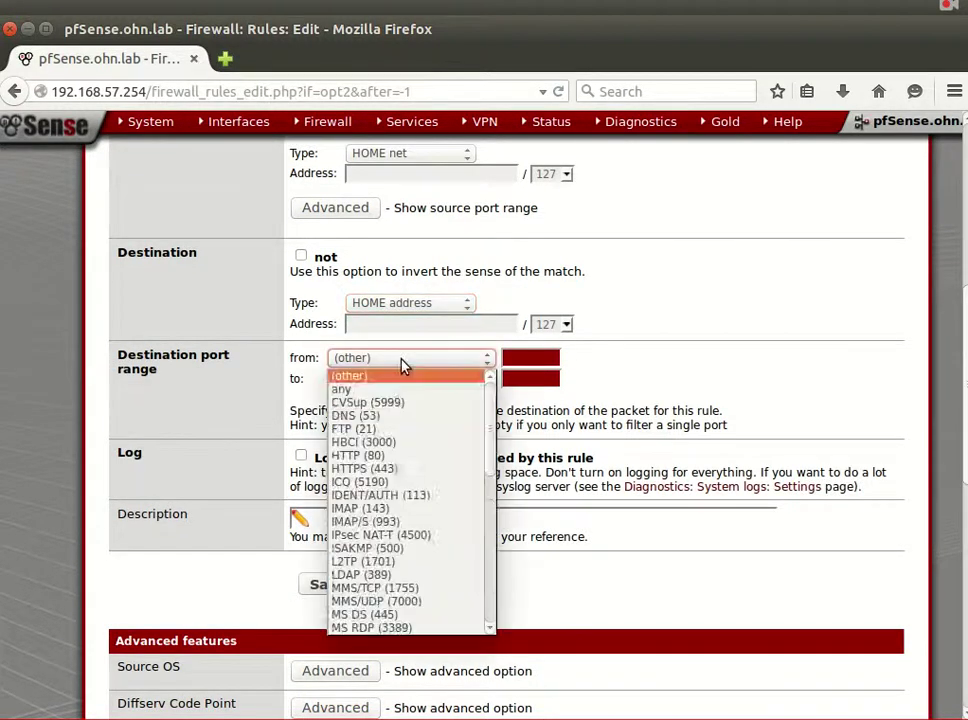
pyautogui.scroll(-5, 379, 553)
pyautogui.scroll(-2, 379, 553)
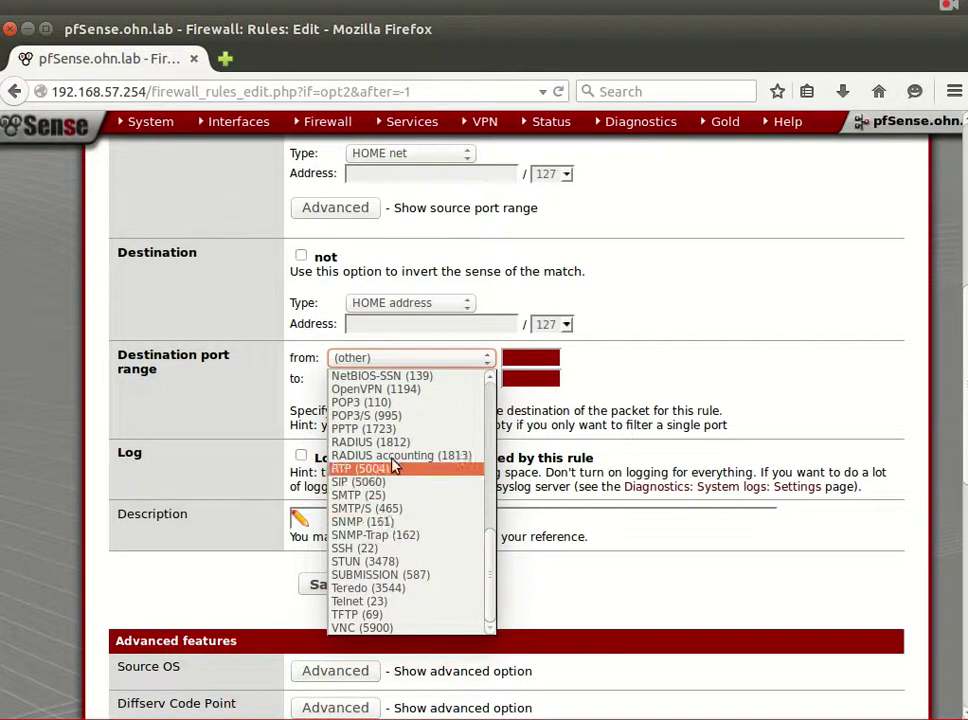
pyautogui.scroll(3, 396, 482)
pyautogui.scroll(2, 397, 490)
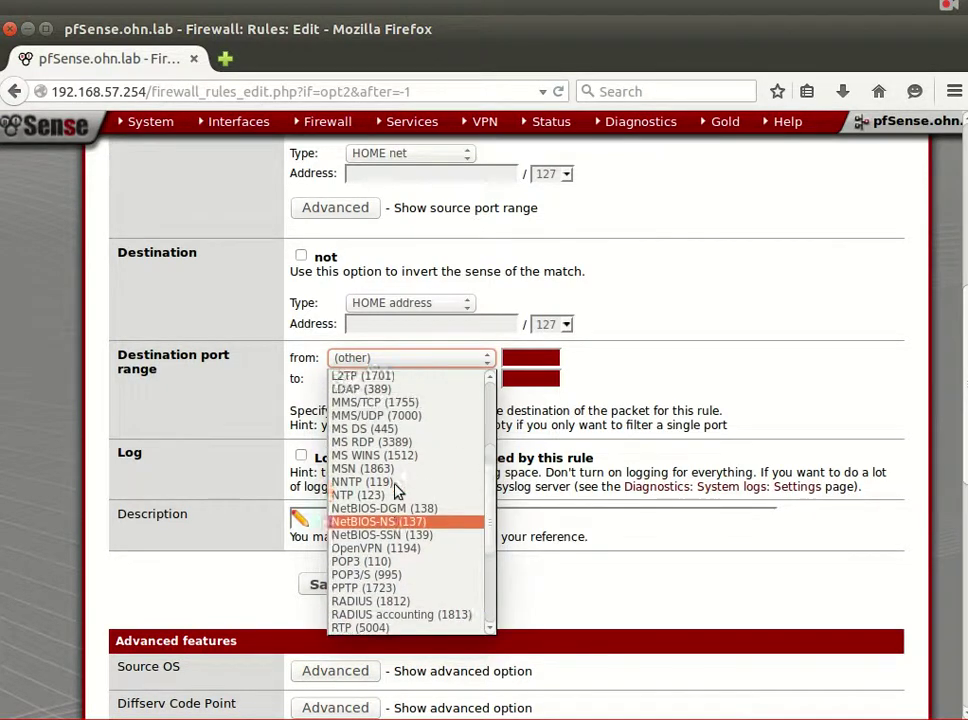
pyautogui.click(400, 542)
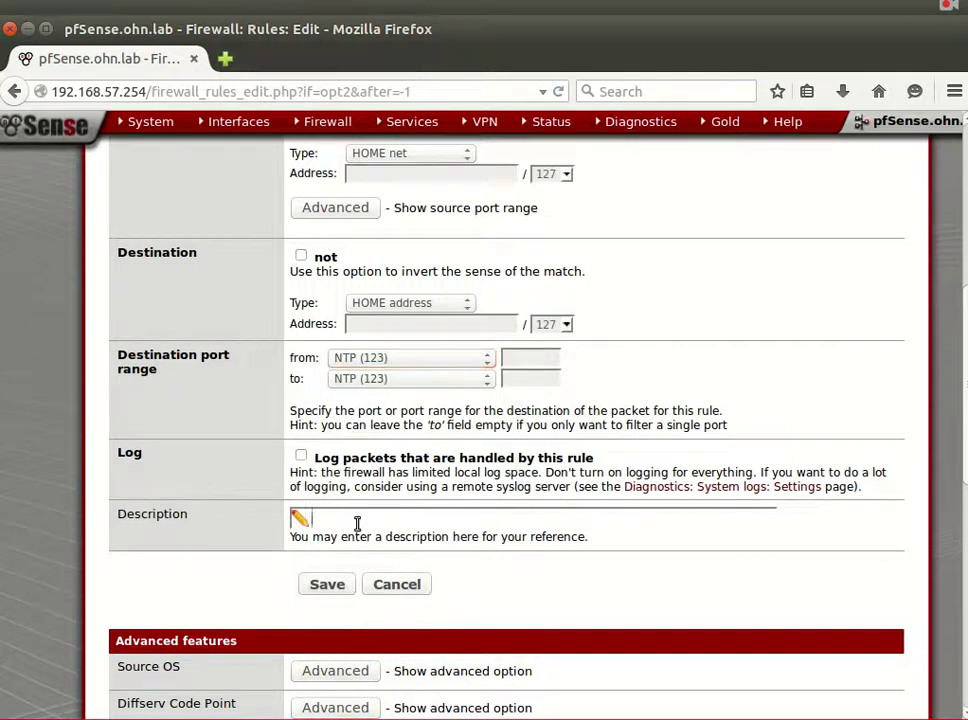
# Describe the NTP rule as "permit NTP service" and save it.
pyautogui.click(357, 523)
pyautogui.write('permit NTP service')
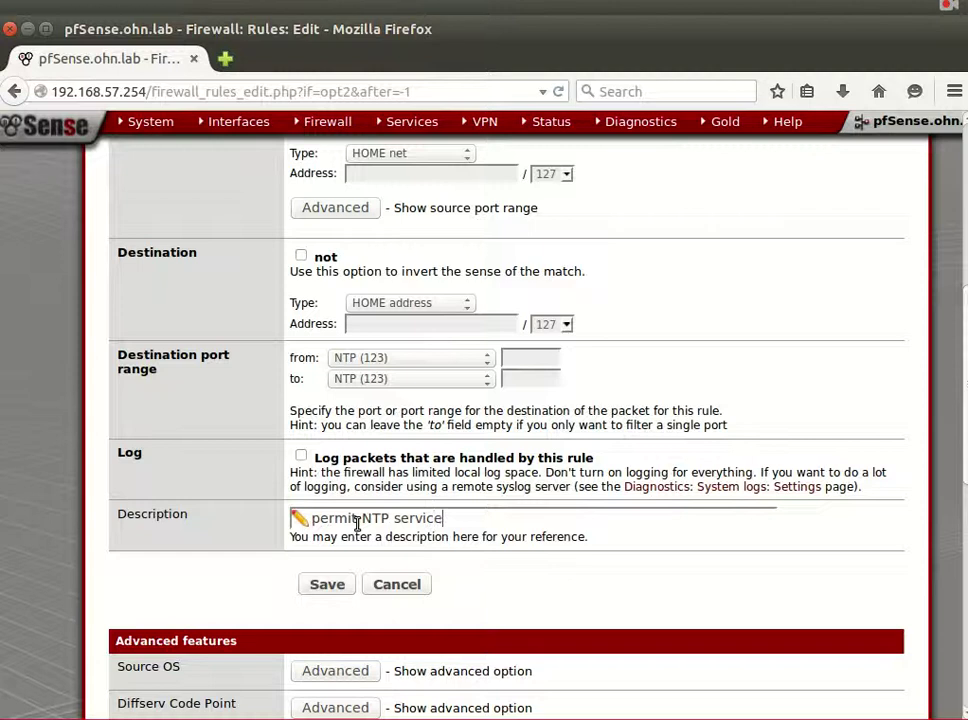
pyautogui.click(311, 594)
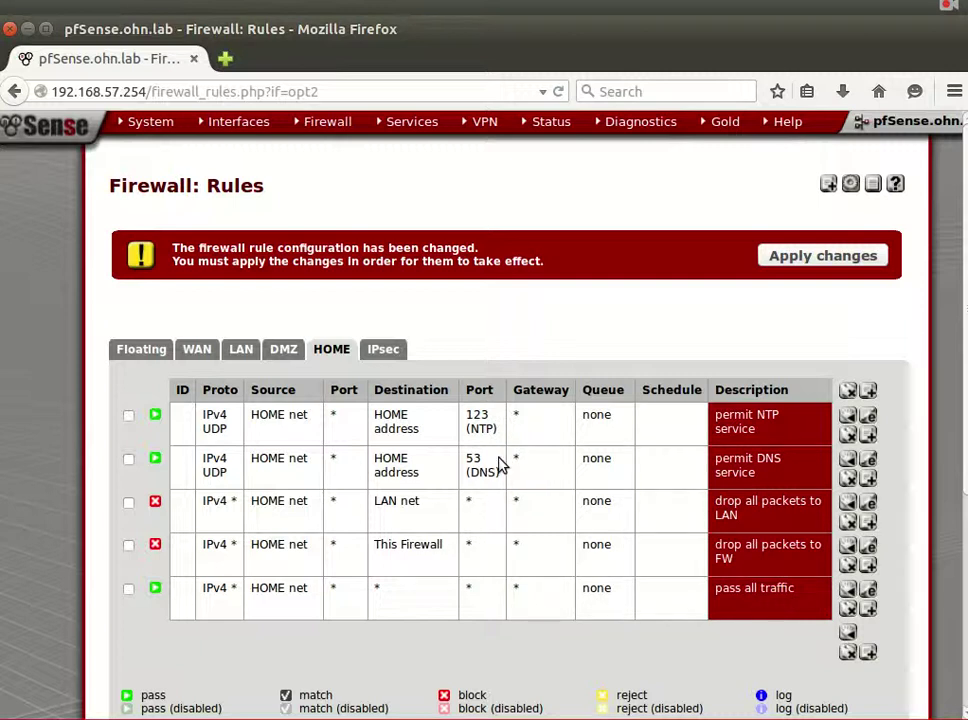
# Start a new rule at the top of the HOME list and reveal its advanced gateway setting.
pyautogui.click(870, 390)
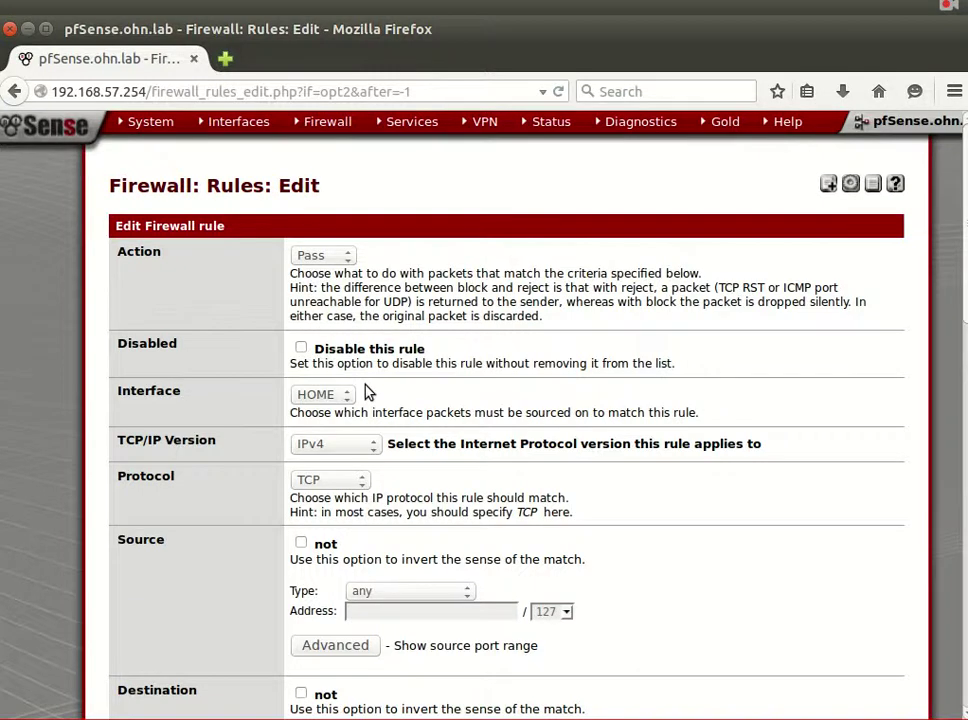
pyautogui.scroll(-15, 378, 395)
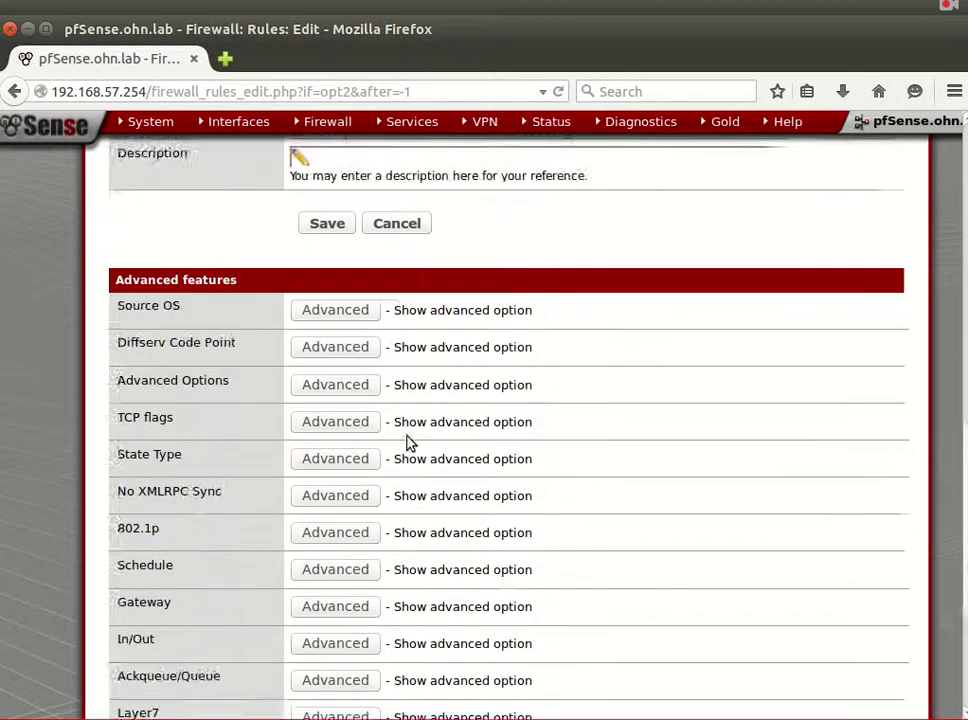
pyautogui.scroll(-3, 408, 443)
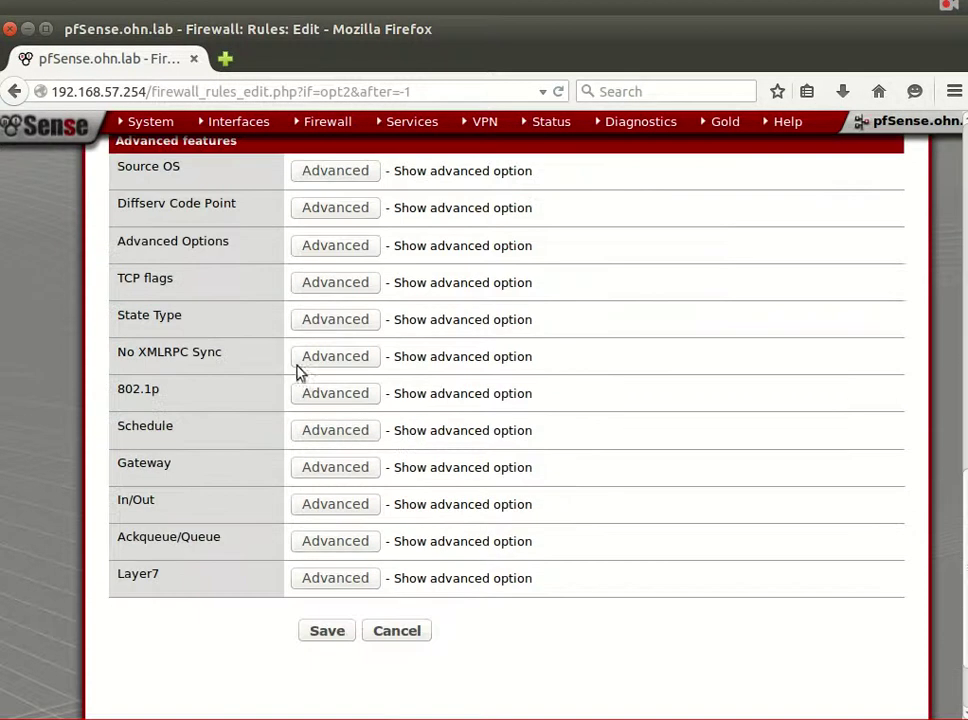
pyautogui.click(318, 470)
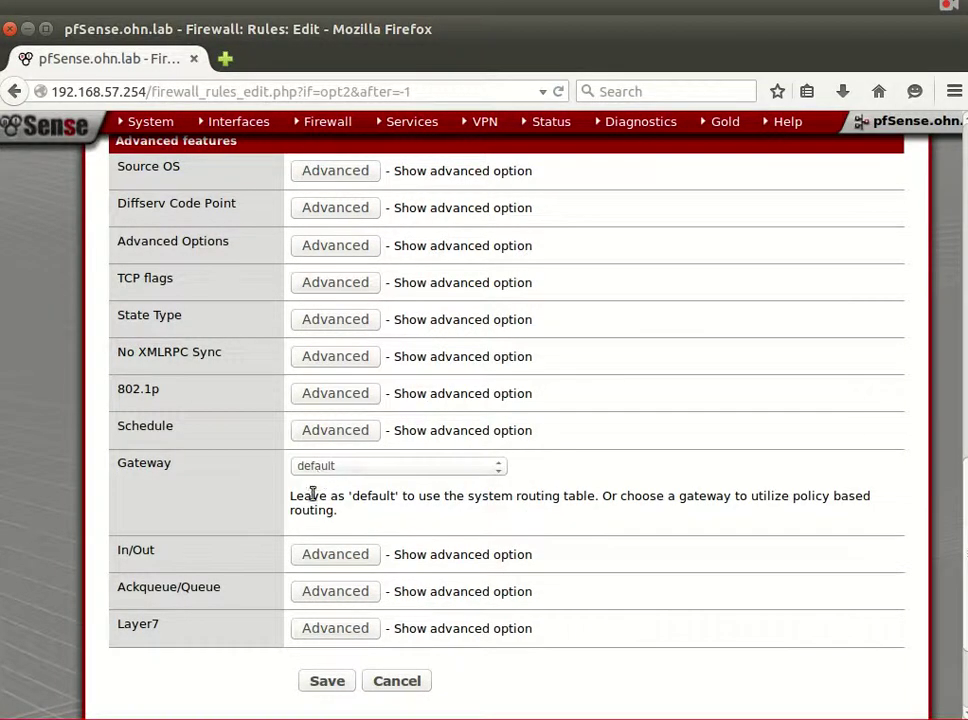
# Set the new HOME rule's advanced source OS type to Novell NetWare.
pyautogui.scroll(3, 312, 495)
pyautogui.scroll(1, 312, 495)
pyautogui.click(326, 359)
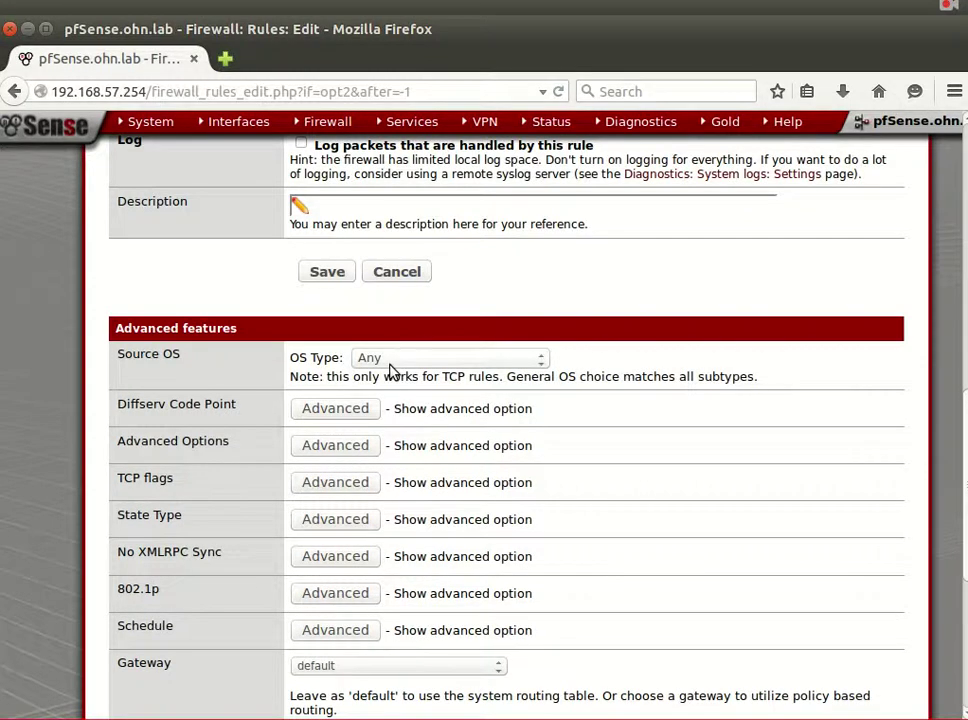
pyautogui.click(400, 360)
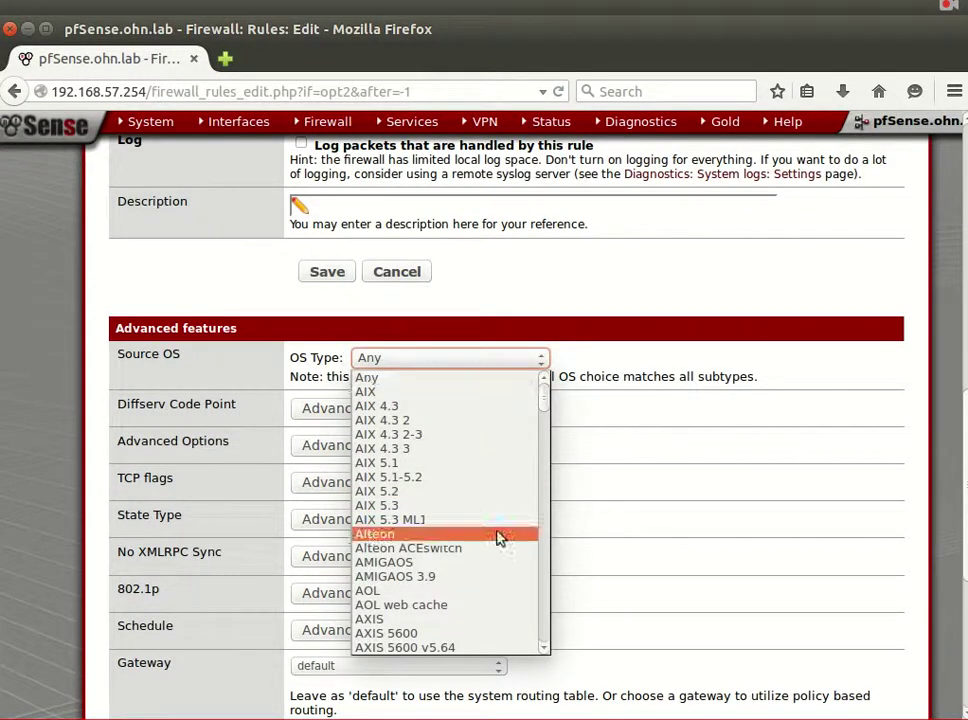
pyautogui.scroll(-20, 495, 535)
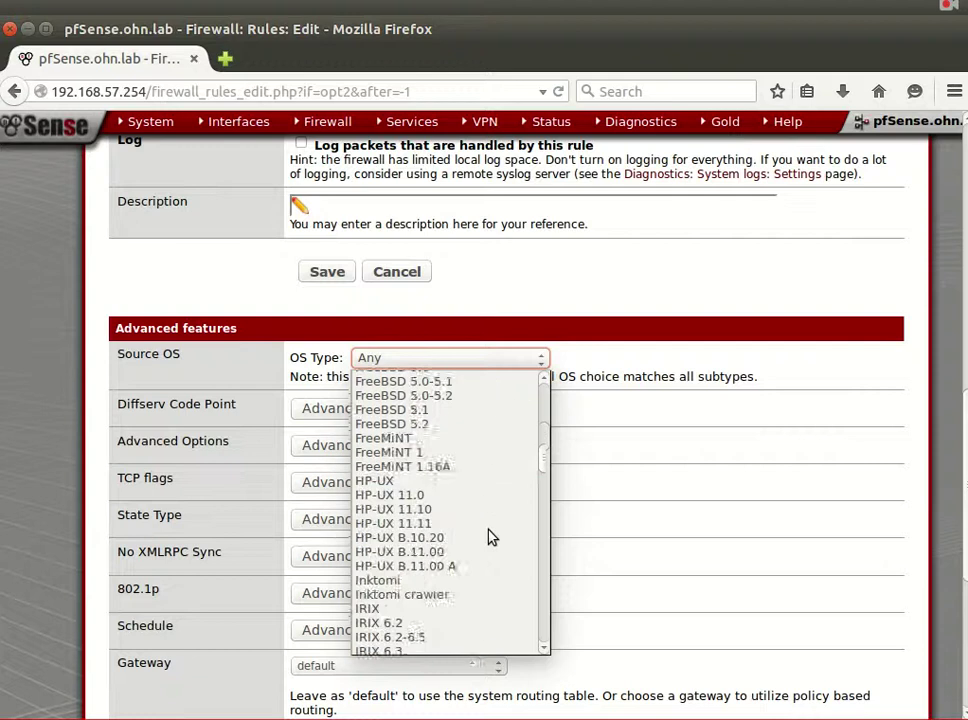
pyautogui.scroll(-2, 490, 537)
pyautogui.moveTo(555, 503); pyautogui.dragTo(532, 547)
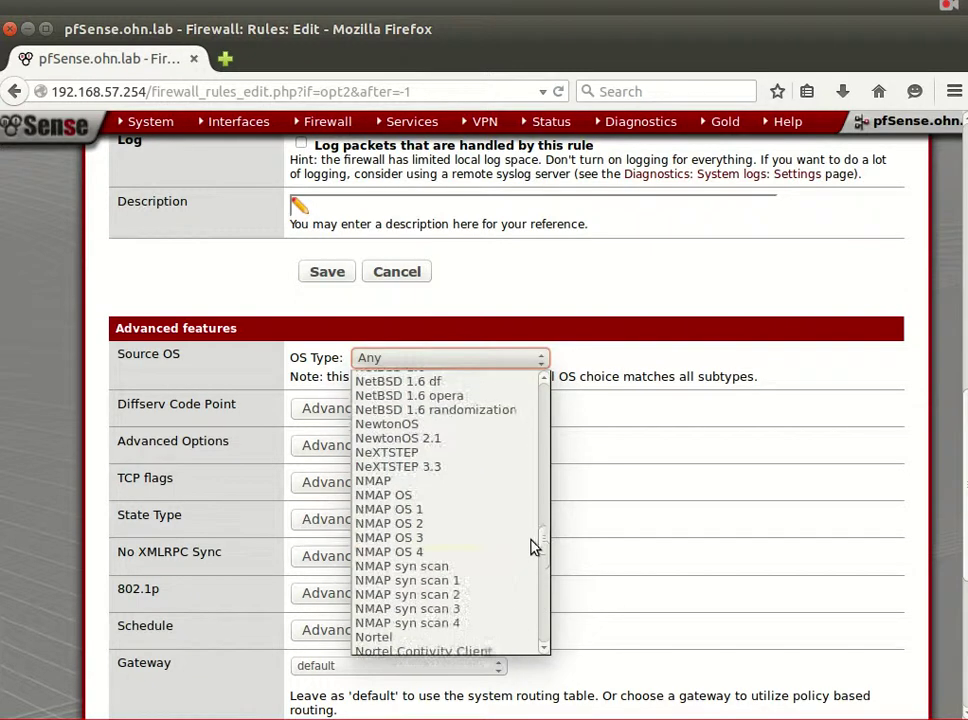
pyautogui.scroll(-5, 501, 577)
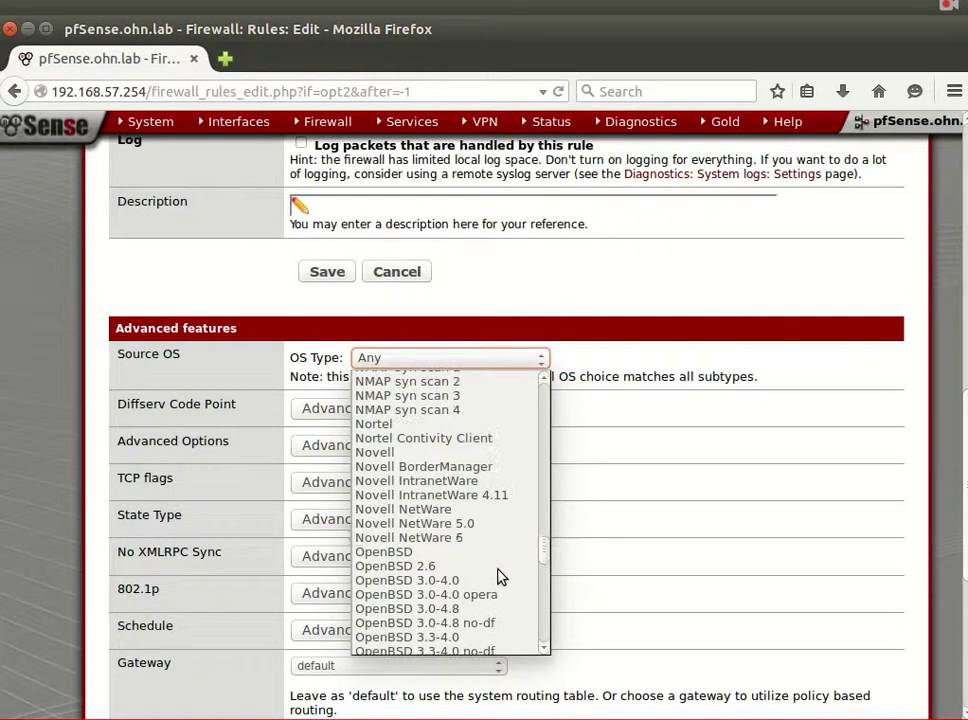
pyautogui.click(465, 510)
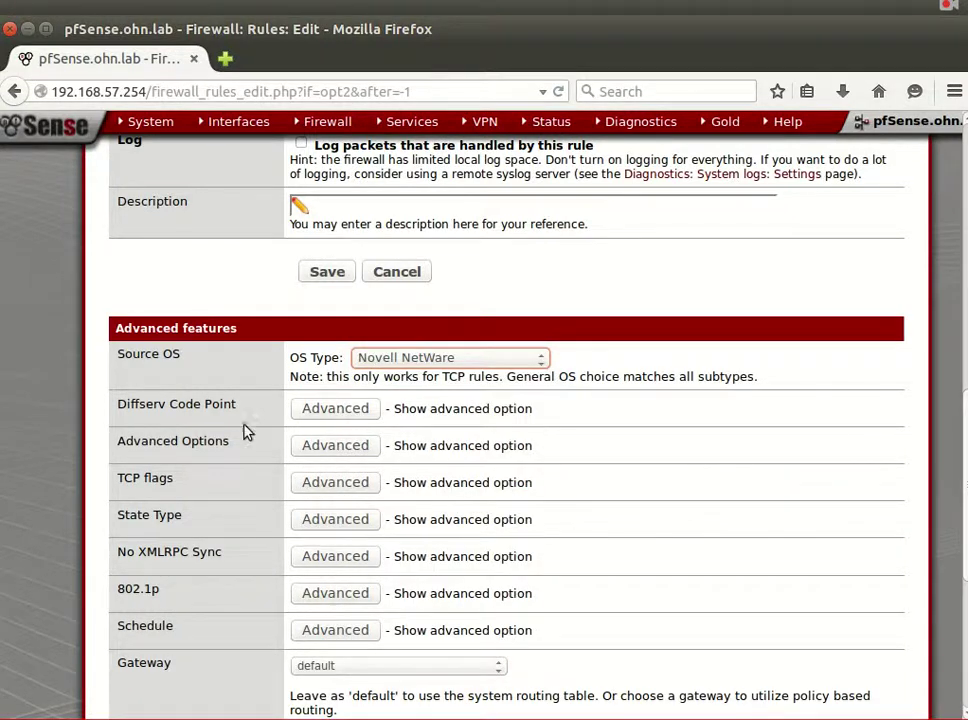
# Reveal the new HOME rule's TCP flags and mark SYN as set.
pyautogui.scroll(3, 266, 436)
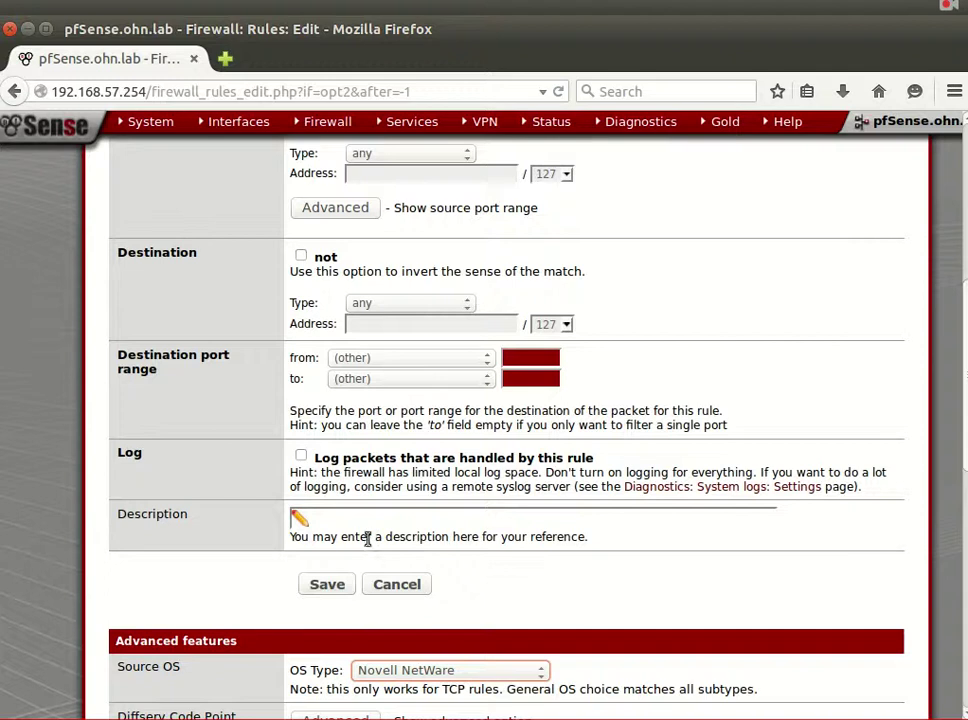
pyautogui.scroll(-2, 368, 540)
pyautogui.scroll(-1, 367, 560)
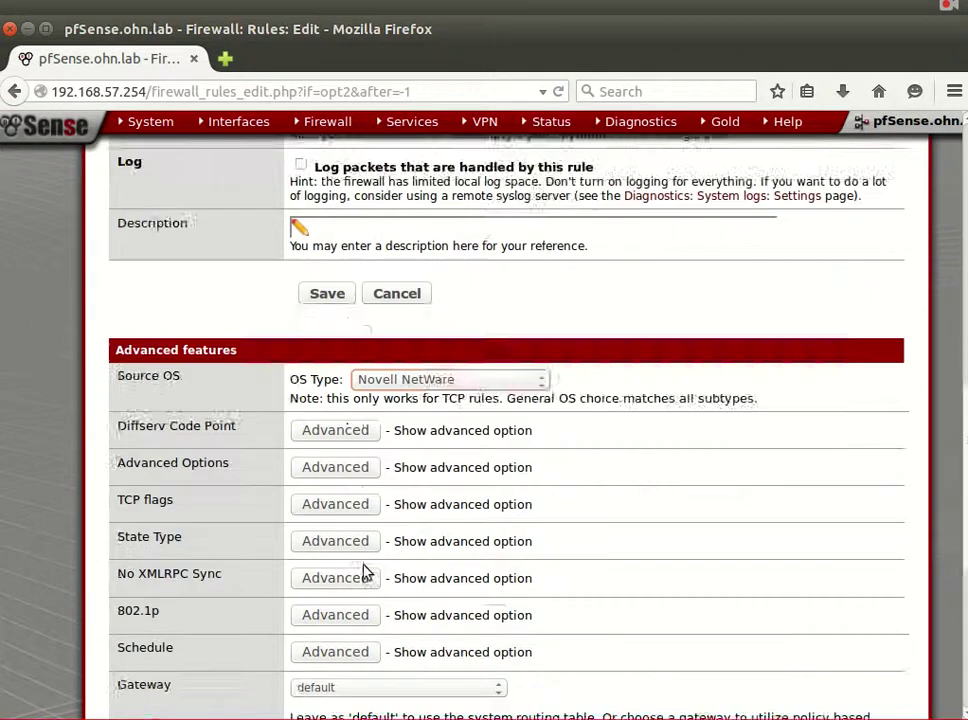
pyautogui.scroll(-1, 365, 572)
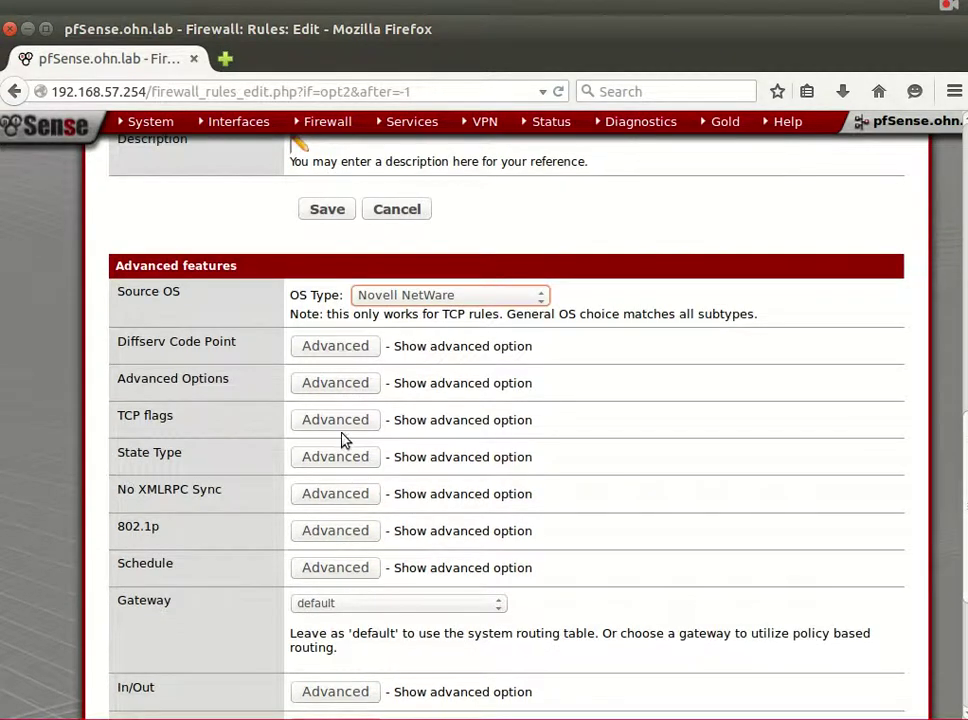
pyautogui.click(340, 426)
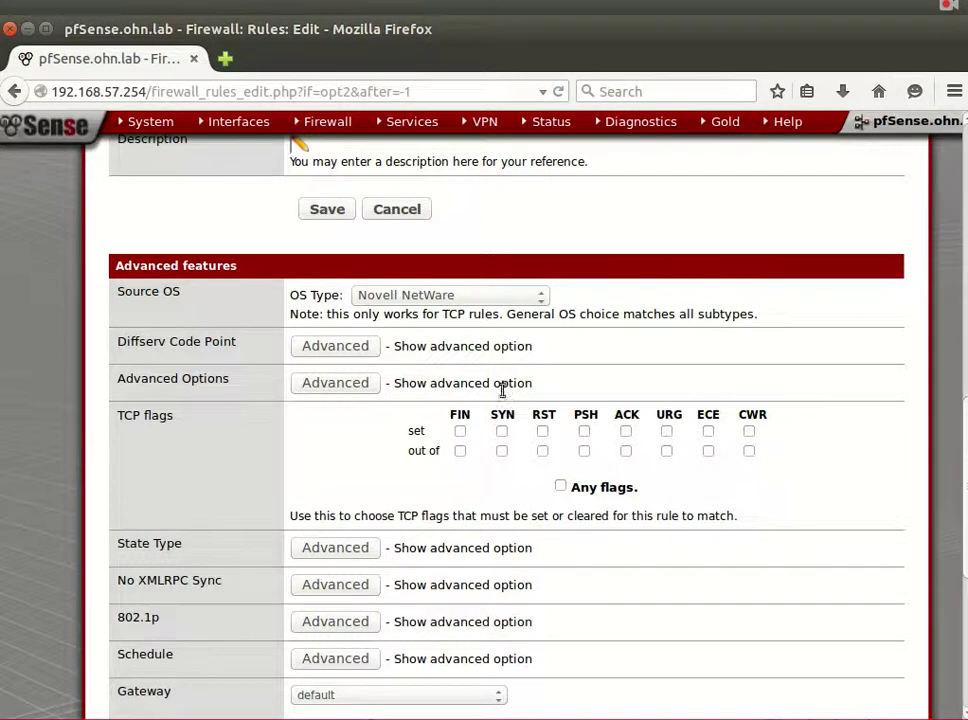
pyautogui.click(502, 431)
pyautogui.scroll(-3, 352, 492)
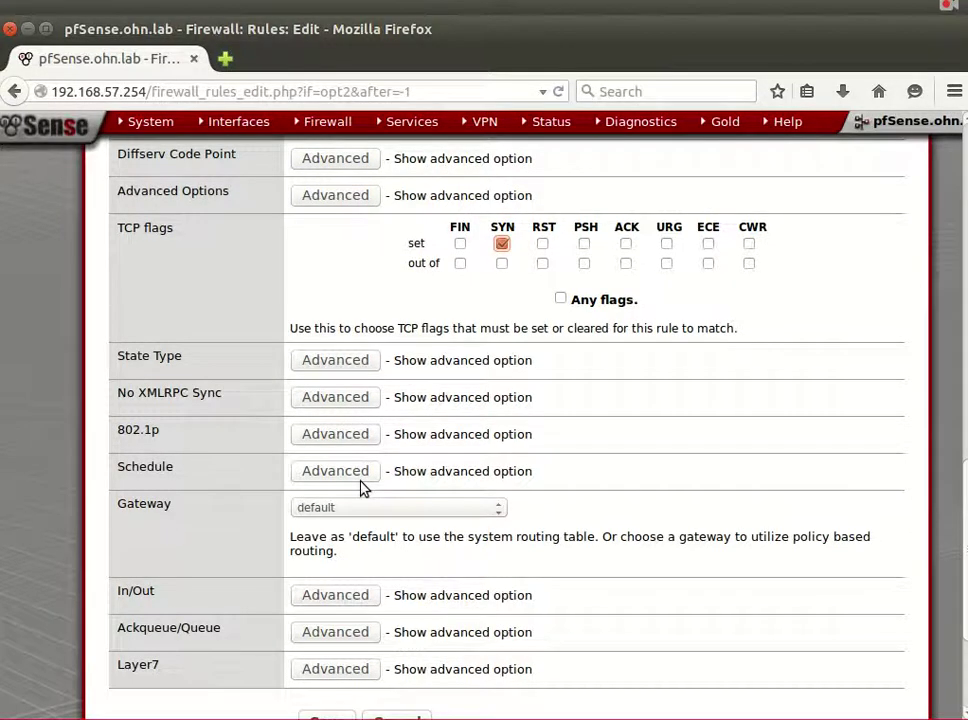
# Reveal the rule's advanced schedule setting, then cancel the new HOME rule without saving.
pyautogui.click(360, 487)
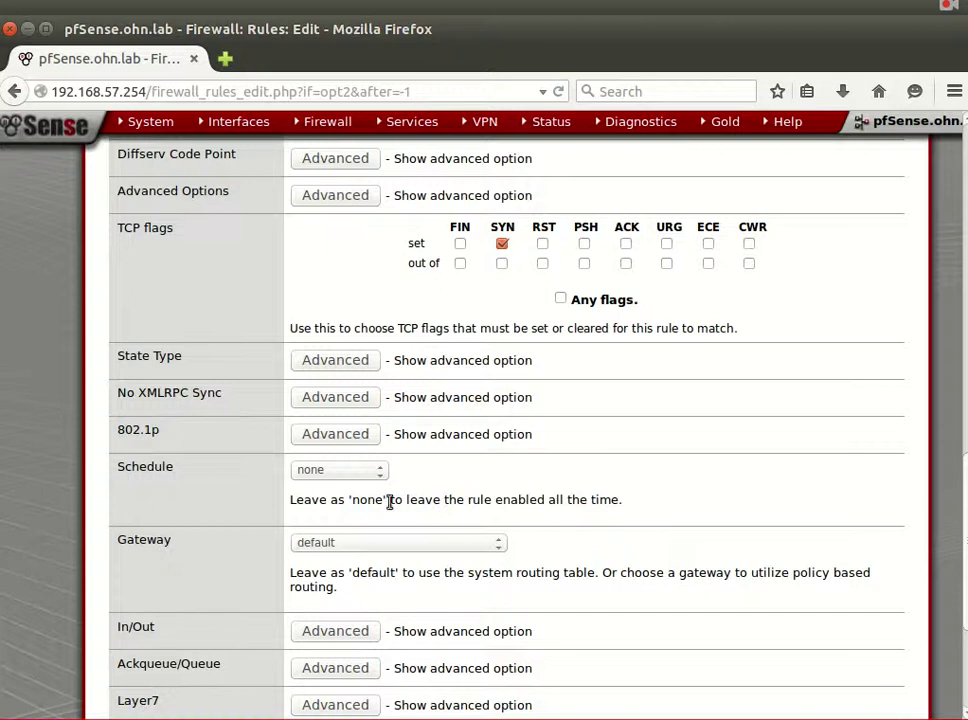
pyautogui.scroll(-4, 389, 503)
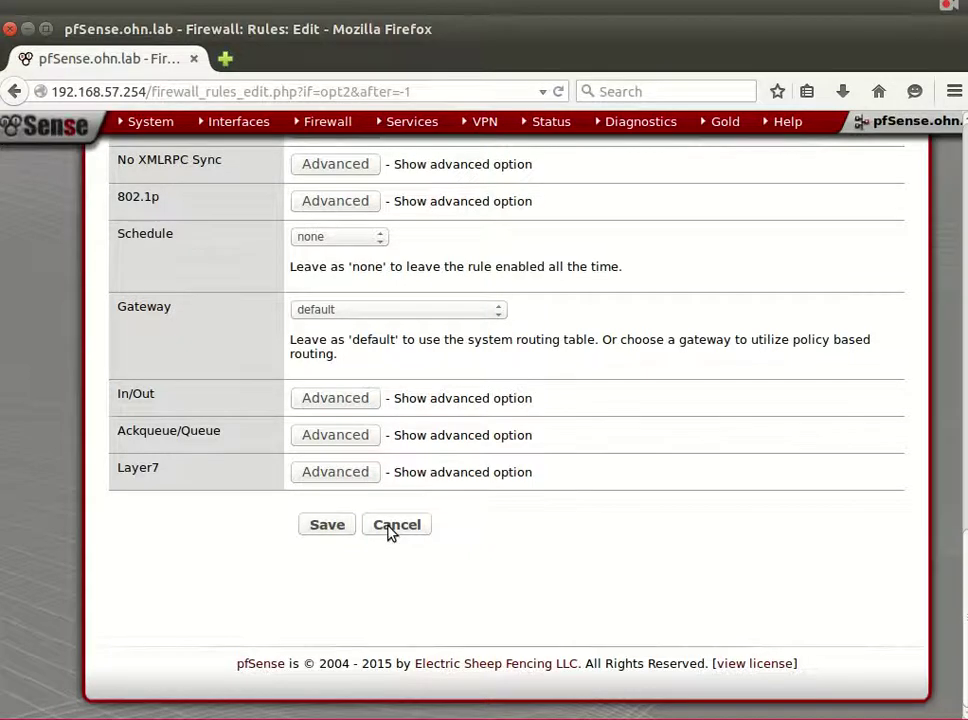
pyautogui.click(390, 528)
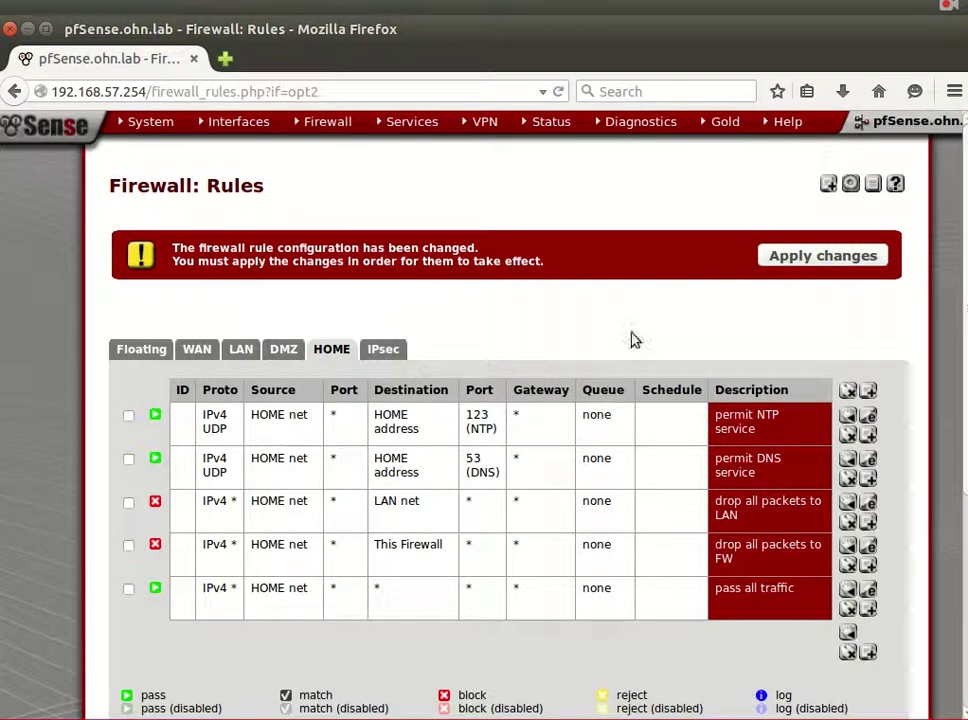
# Apply the pending HOME firewall rule changes and dismiss the notice.
pyautogui.click(874, 258)
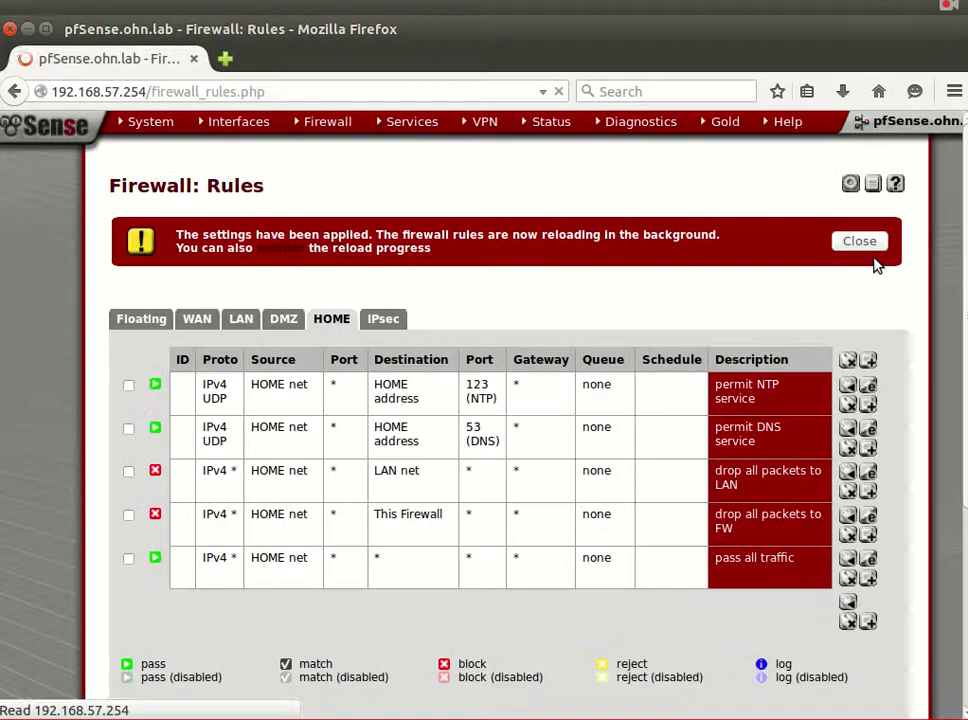
pyautogui.click(866, 249)
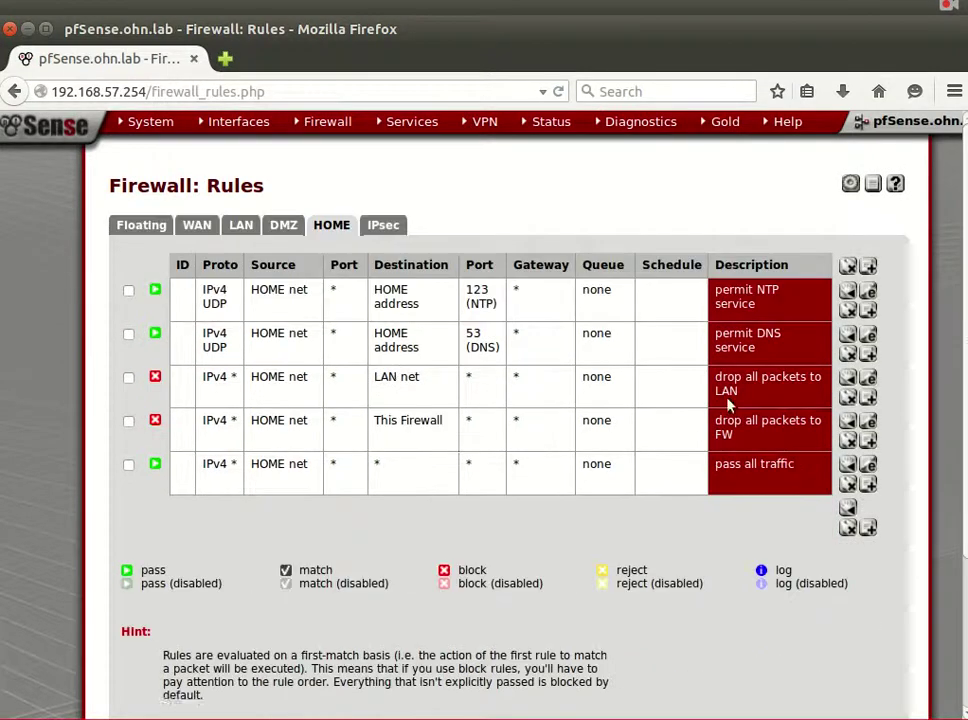
# Add a new firewall rule on the DMZ interface with the action Pass.
pyautogui.click(290, 232)
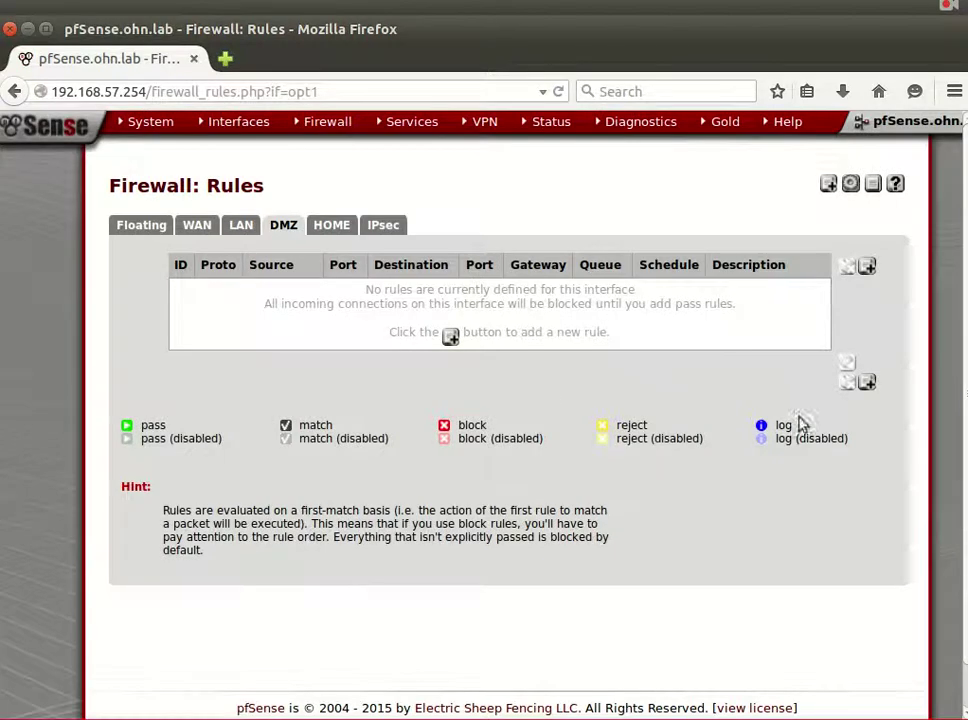
pyautogui.click(451, 336)
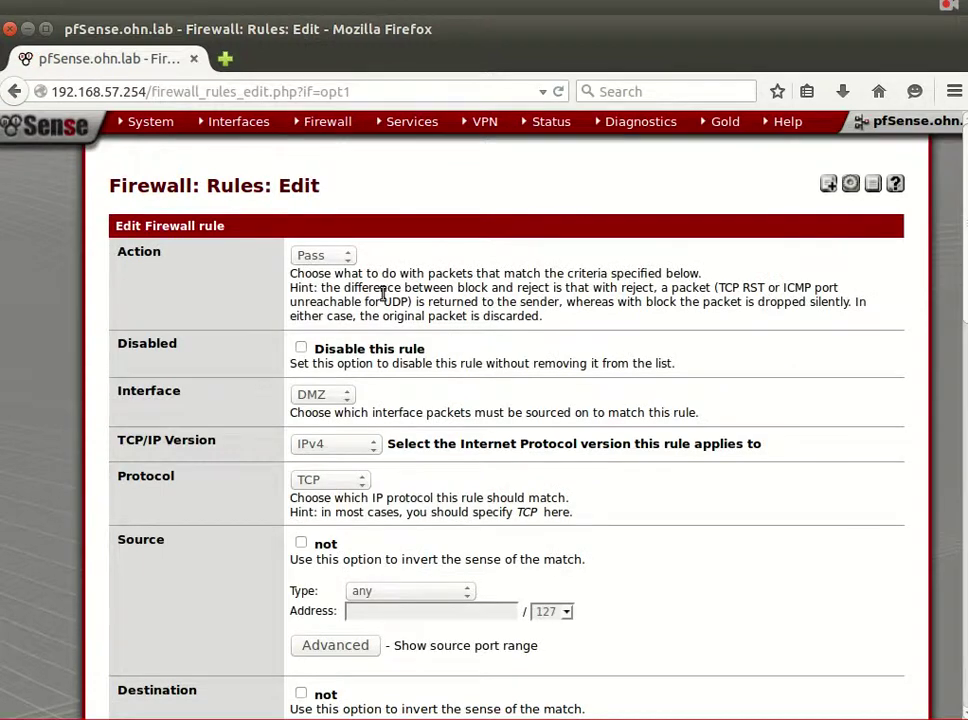
pyautogui.click(320, 256)
pyautogui.click(312, 286)
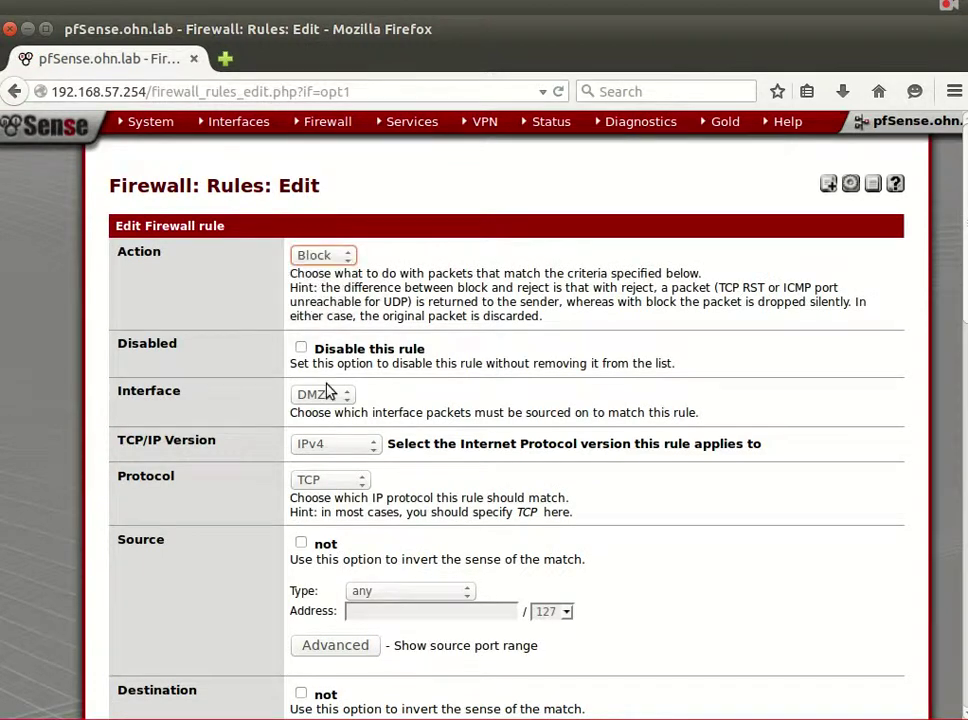
pyautogui.click(320, 256)
pyautogui.click(310, 274)
pyautogui.scroll(-2, 373, 385)
pyautogui.scroll(-3, 373, 385)
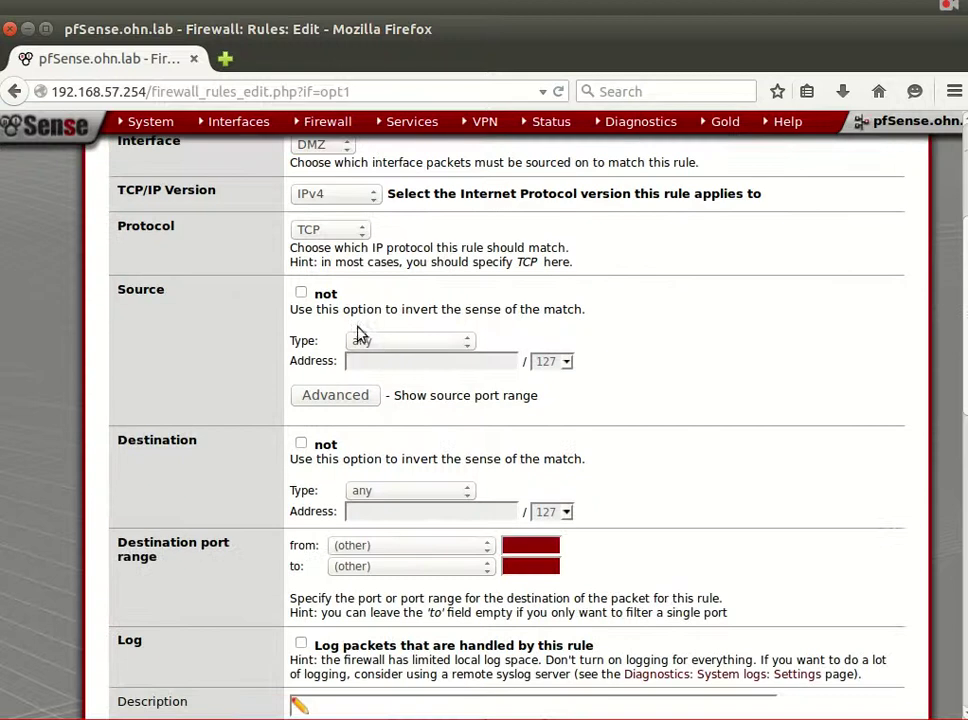
# Set the new DMZ rule's protocol to any.
pyautogui.click(348, 238)
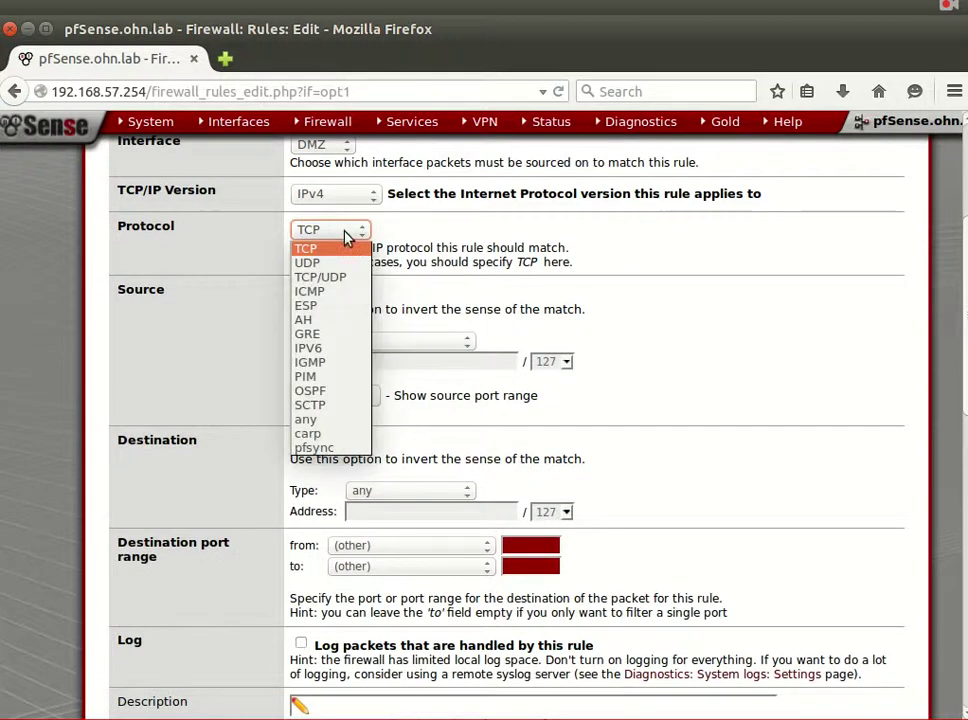
pyautogui.click(347, 236)
pyautogui.click(345, 236)
pyautogui.click(356, 279)
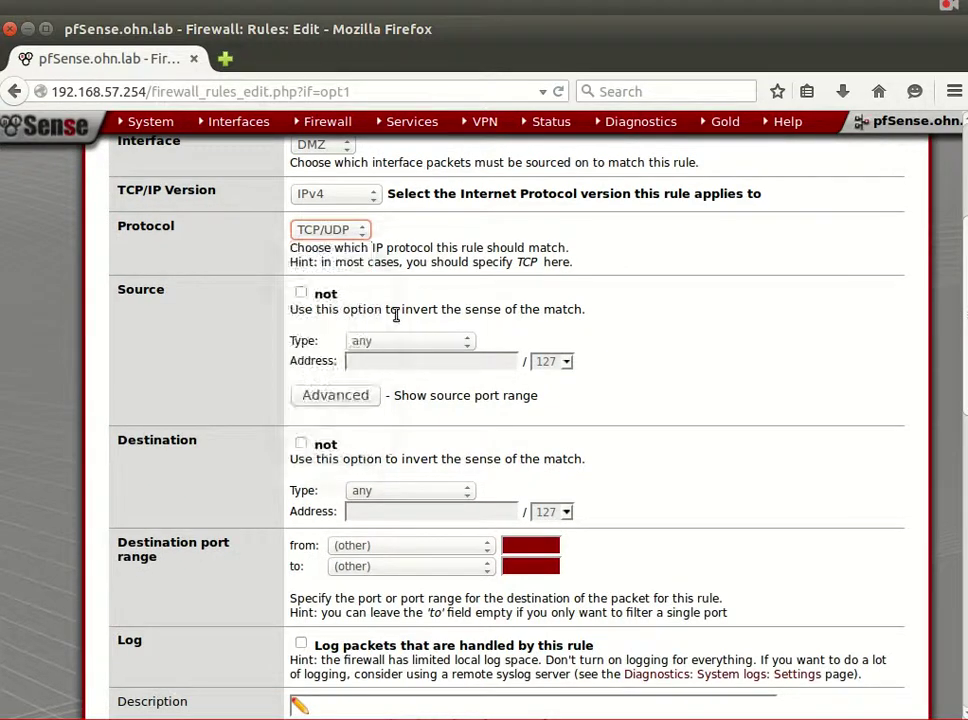
pyautogui.click(358, 232)
pyautogui.click(359, 418)
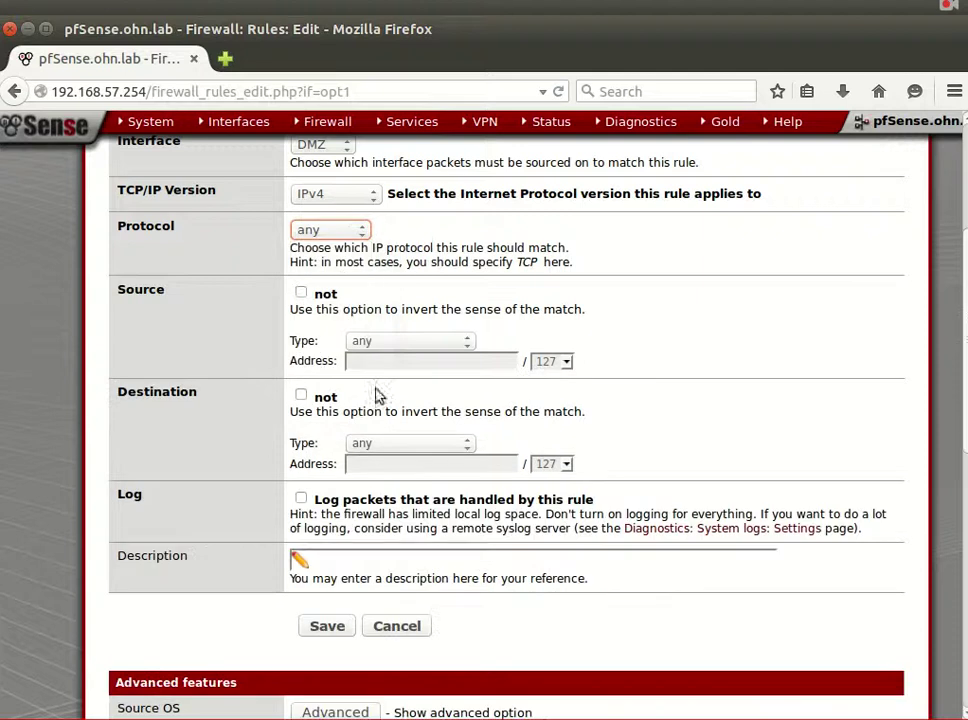
# Set the DMZ rule's source to DMZ net and leave its destination as any.
pyautogui.click(399, 342)
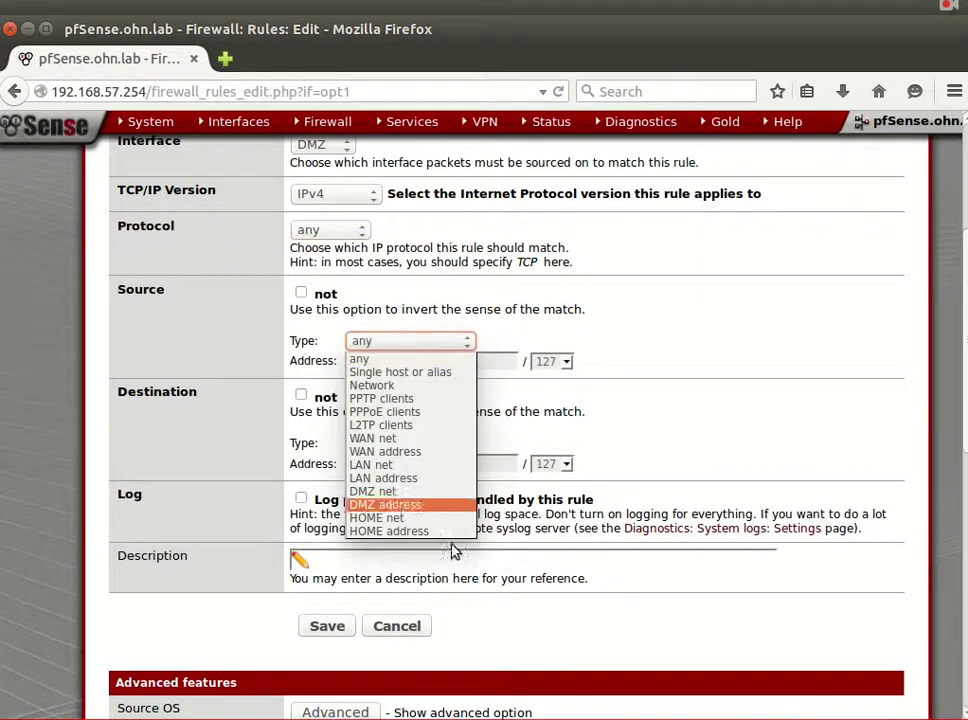
pyautogui.click(430, 502)
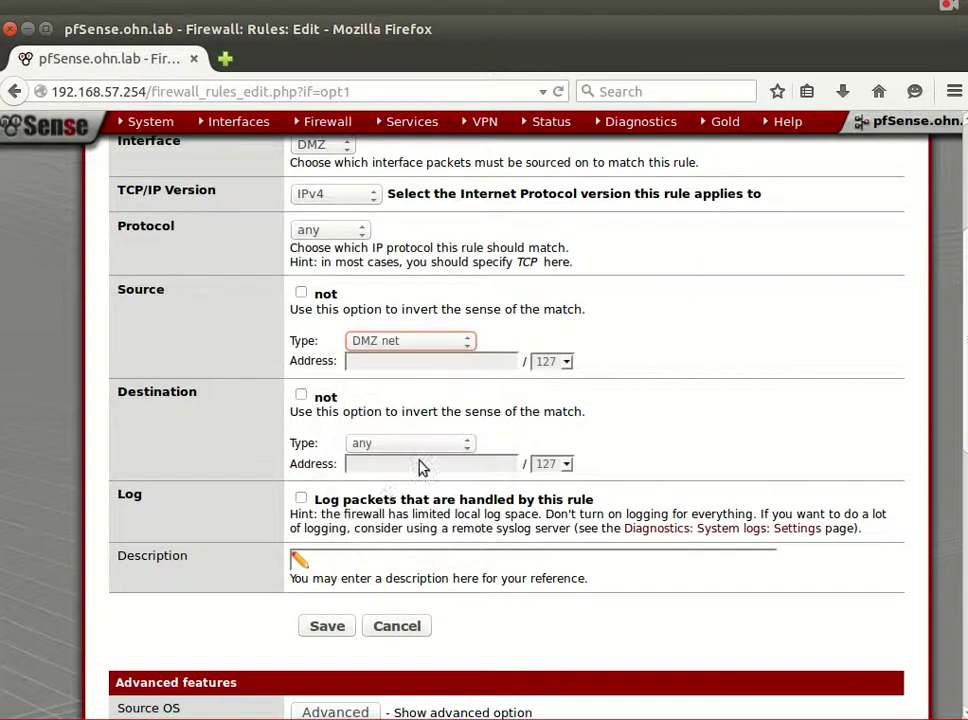
pyautogui.click(408, 449)
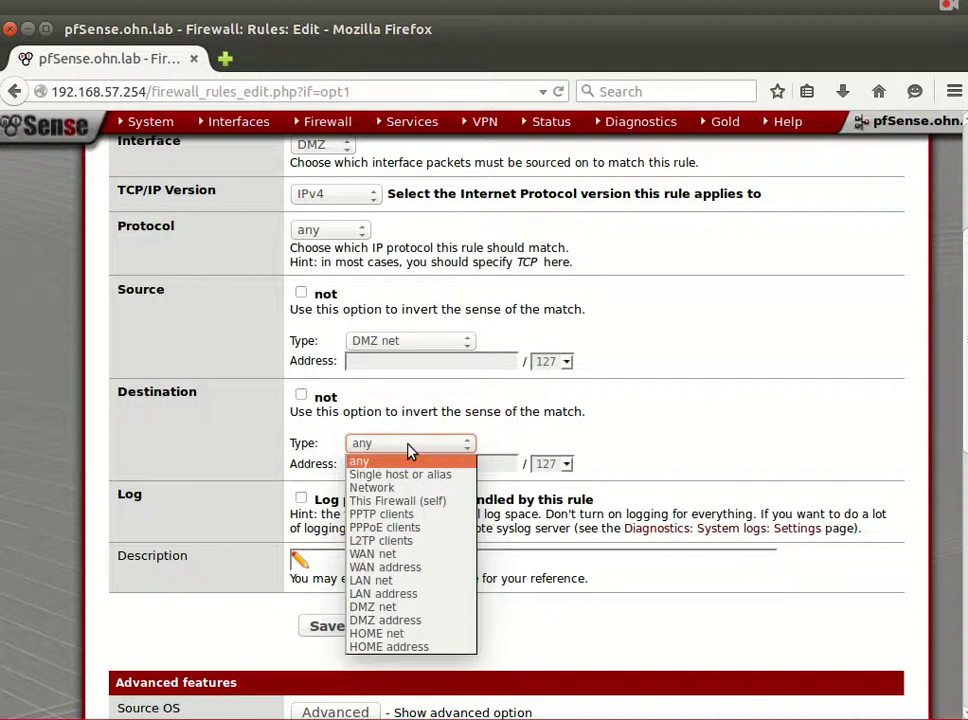
pyautogui.click(410, 450)
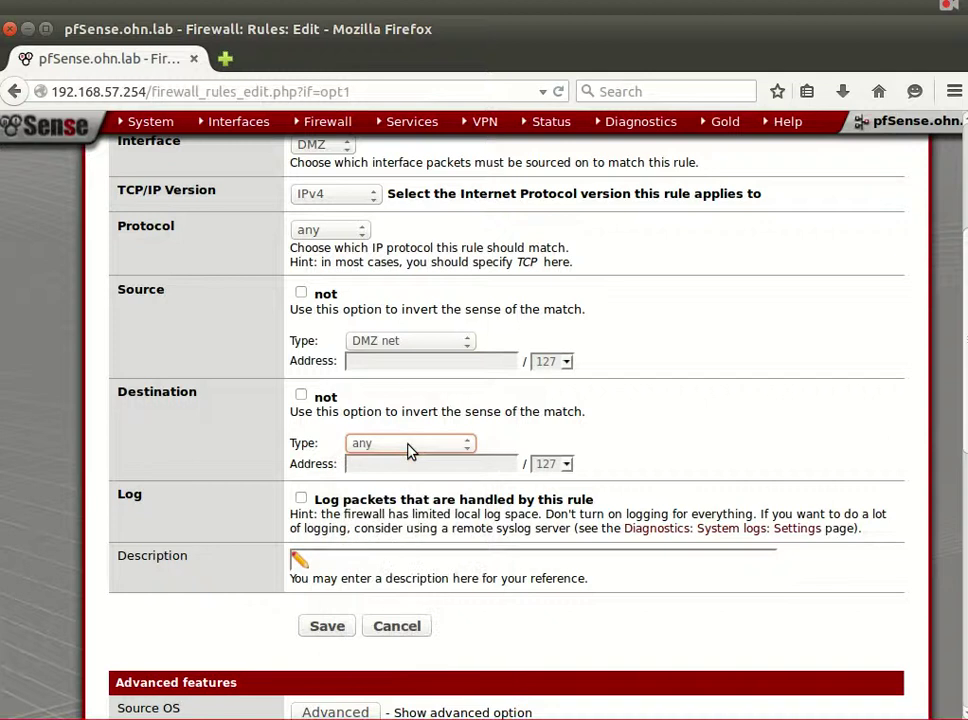
# Describe the DMZ rule as "pass all traffic" and save it.
pyautogui.click(364, 563)
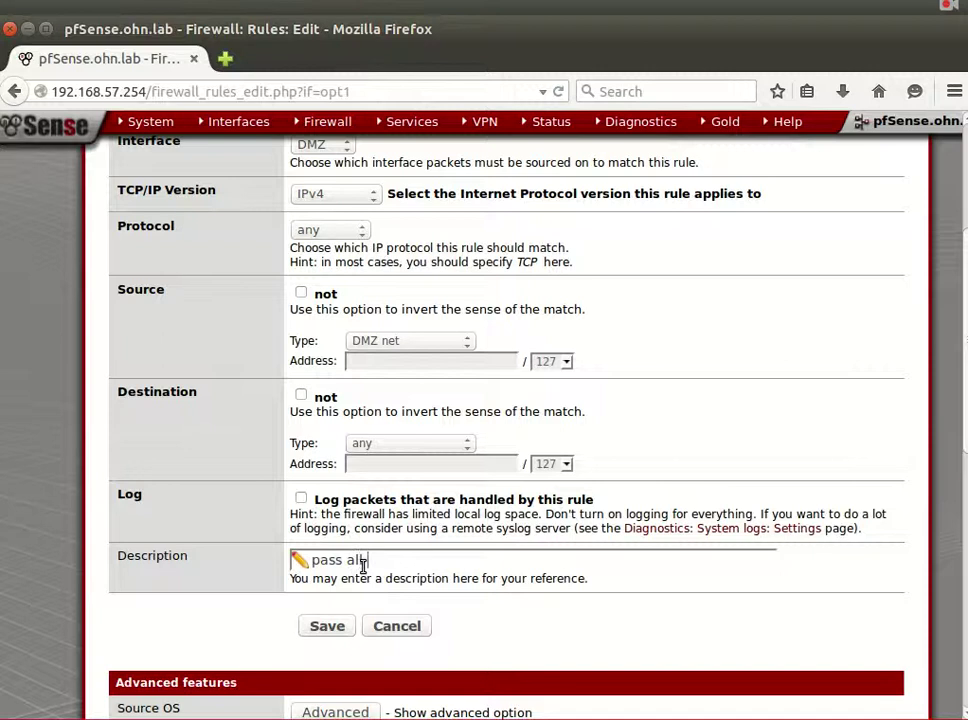
pyautogui.write('pass all trafi')
pyautogui.click(343, 630)
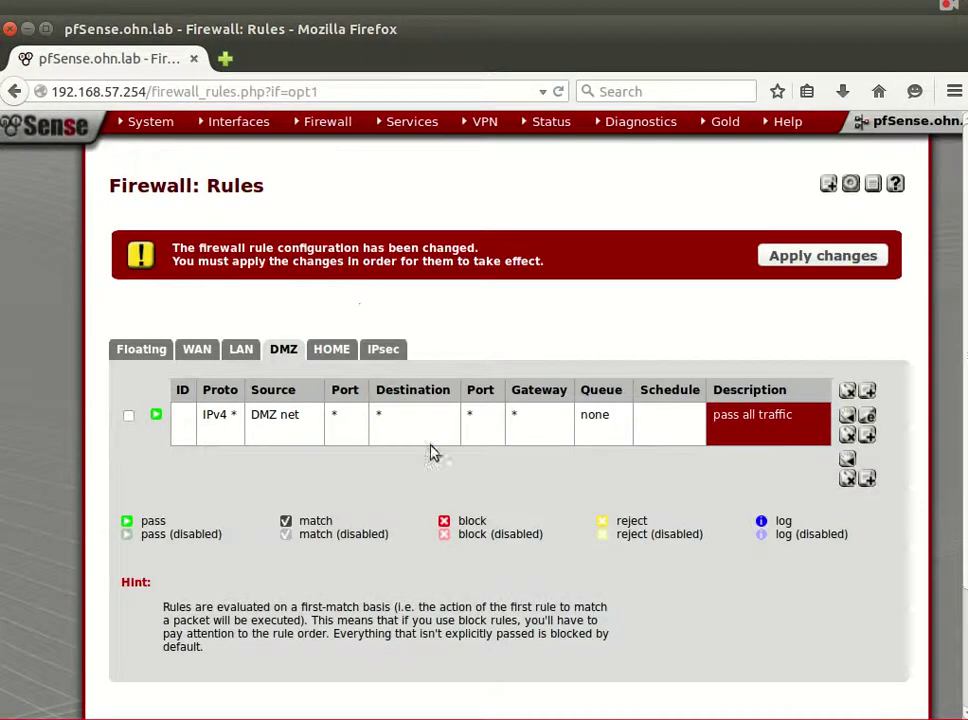
# Add a new DMZ firewall rule at the beginning of the rule list with the action Block.
pyautogui.click(869, 390)
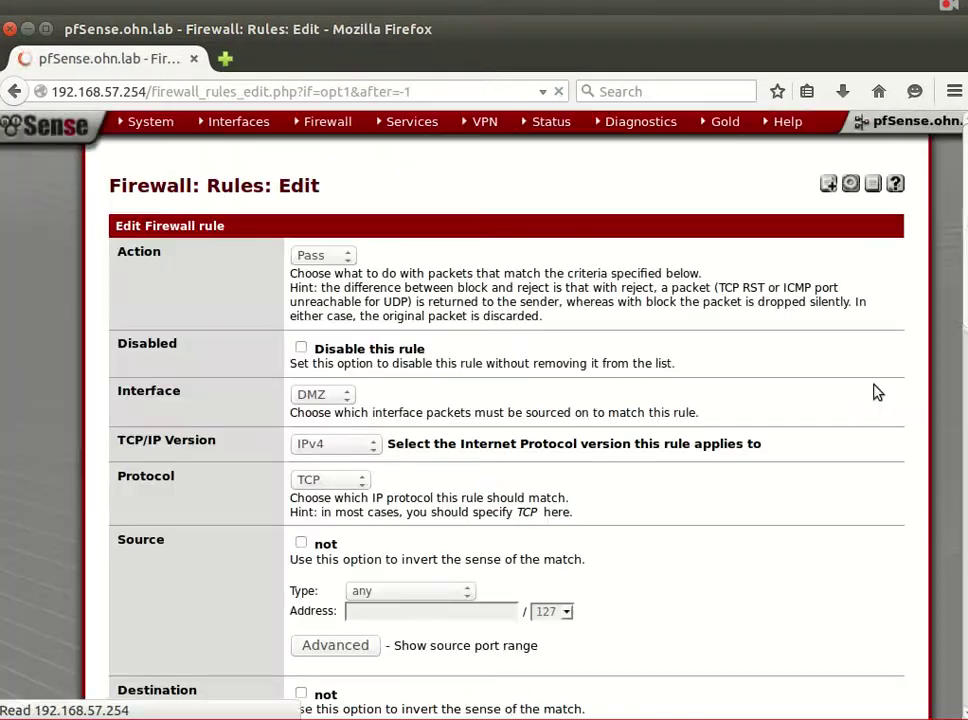
pyautogui.click(322, 256)
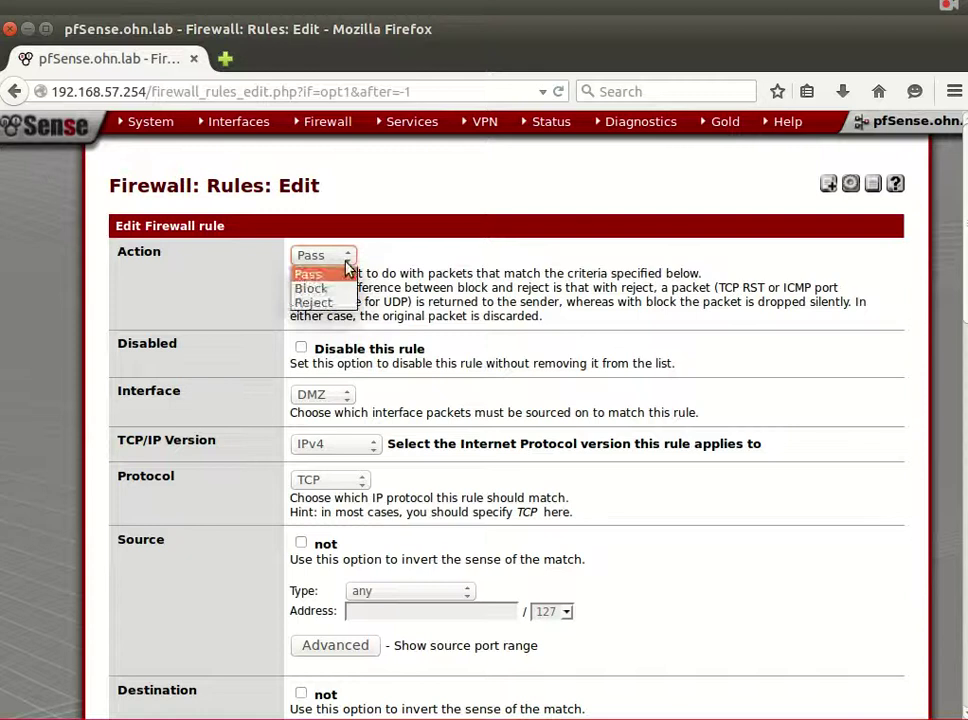
pyautogui.click(316, 289)
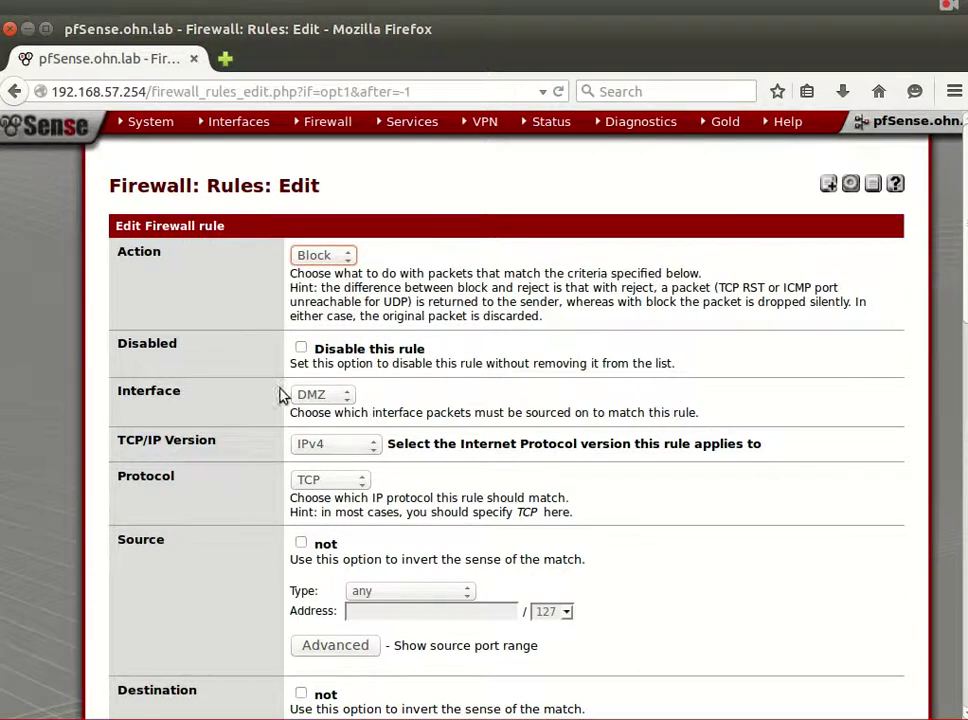
# Set the DMZ block rule's TCP/IP version to IPv4+IPv6 and its protocol to any.
pyautogui.scroll(-2, 325, 447)
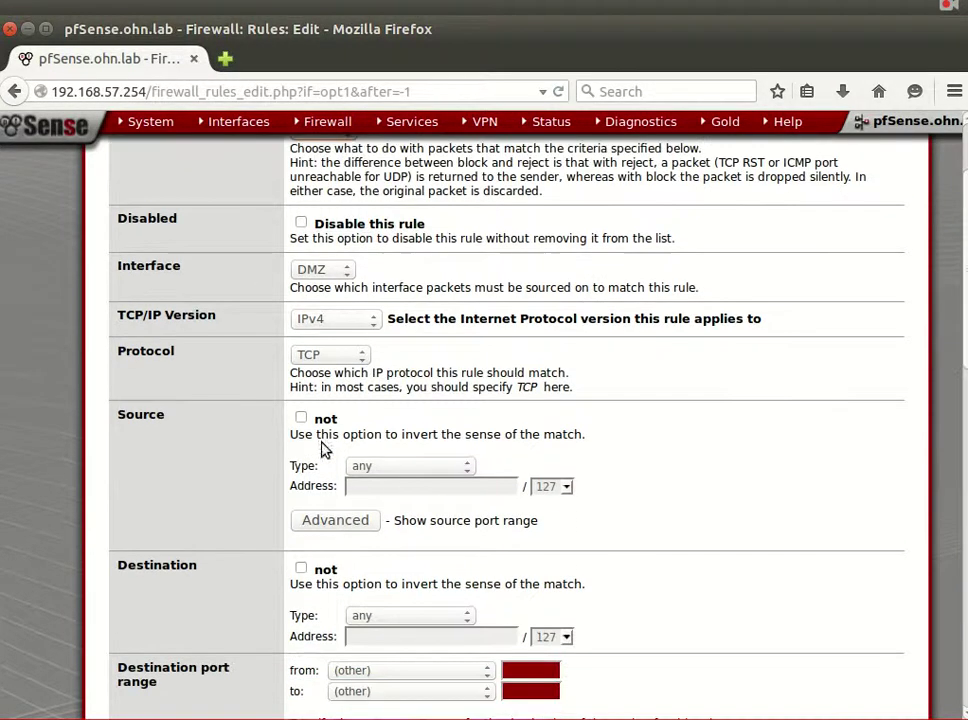
pyautogui.click(355, 322)
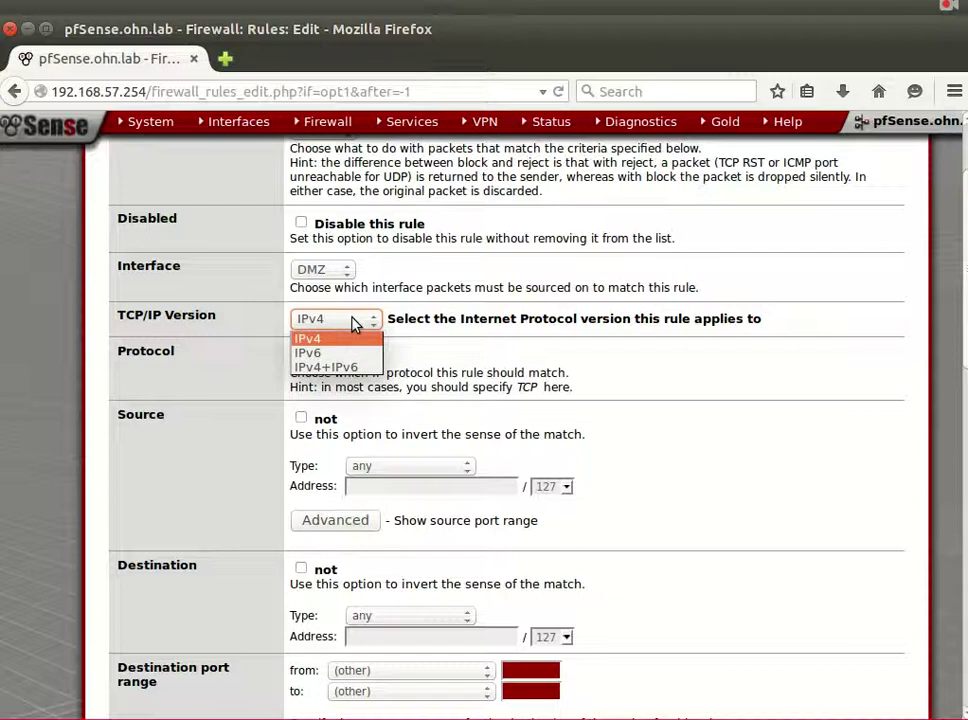
pyautogui.click(350, 367)
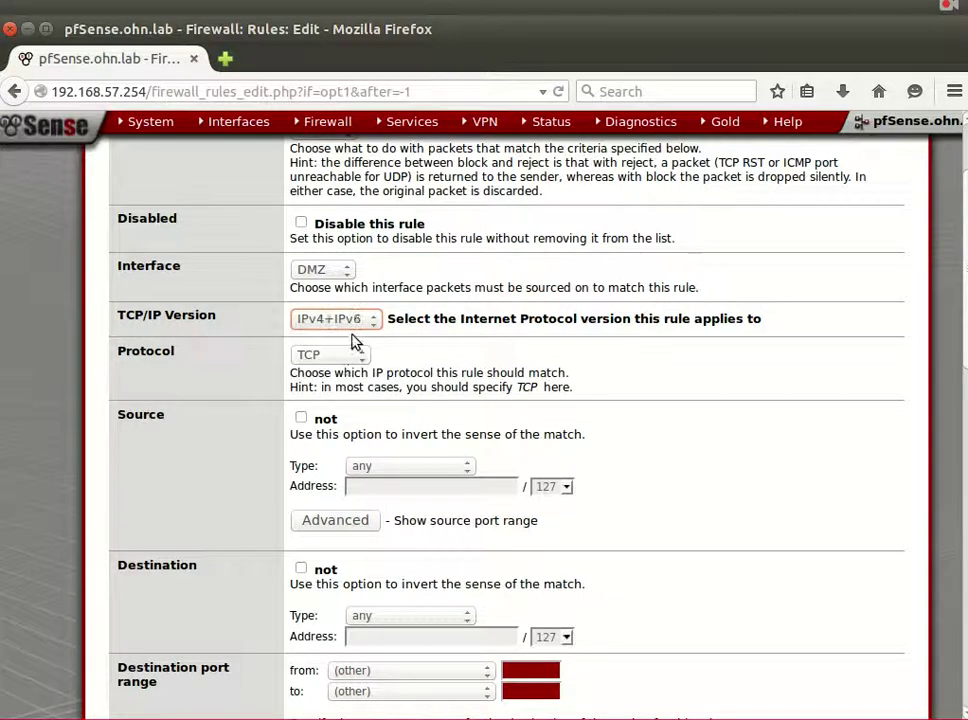
pyautogui.click(342, 358)
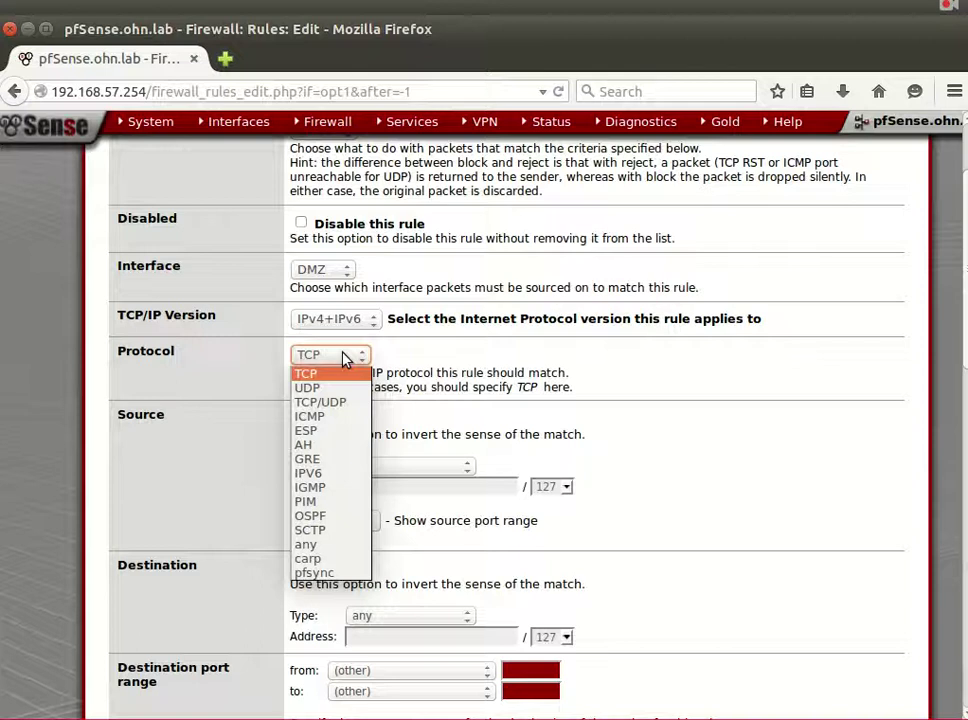
pyautogui.click(318, 546)
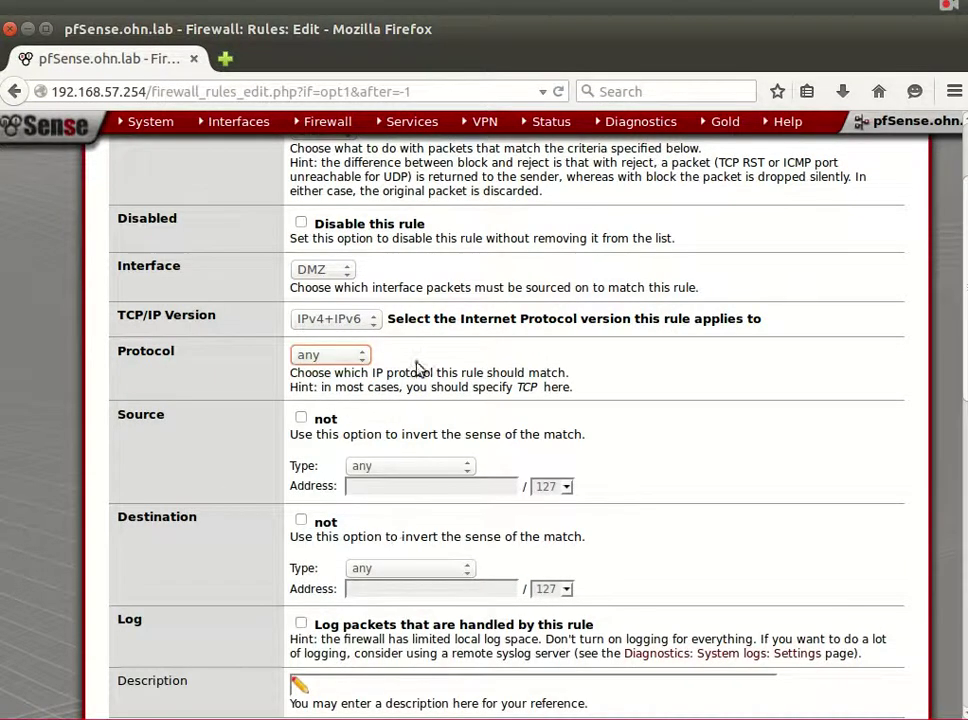
# Keep the DMZ block rule's source as any and set its destination to This Firewall (self).
pyautogui.click(421, 466)
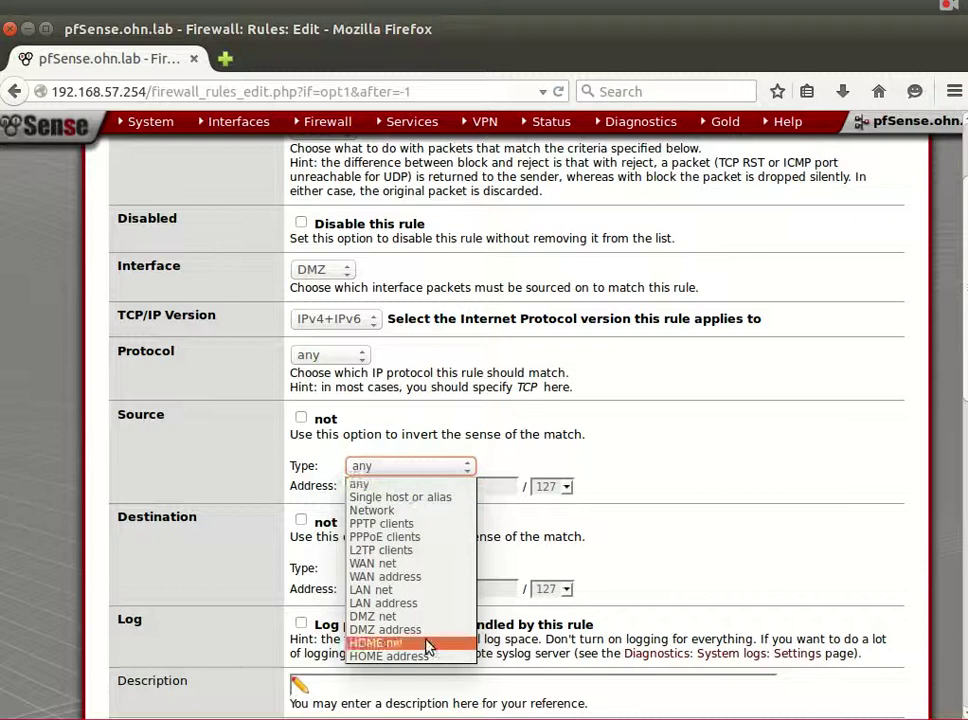
pyautogui.click(207, 465)
pyautogui.scroll(-3, 214, 466)
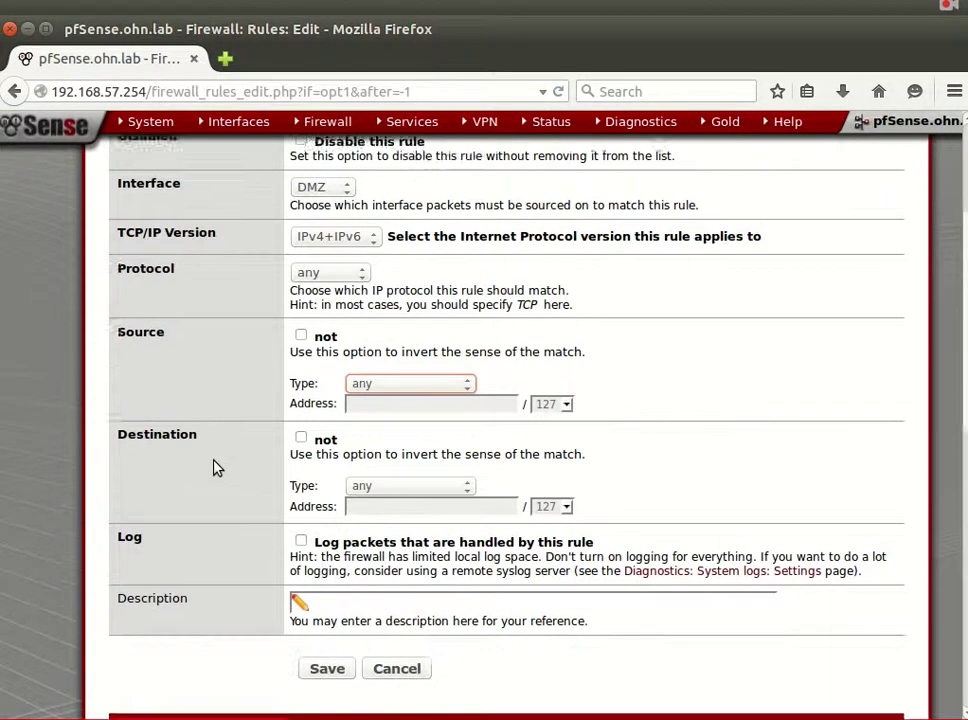
pyautogui.click(458, 444)
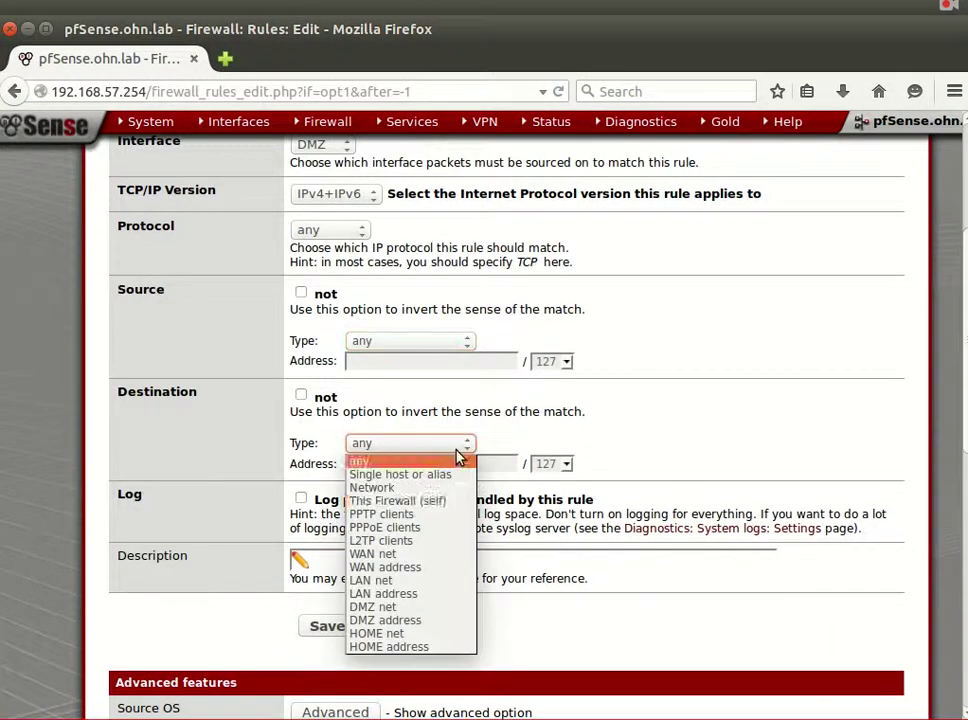
pyautogui.click(459, 501)
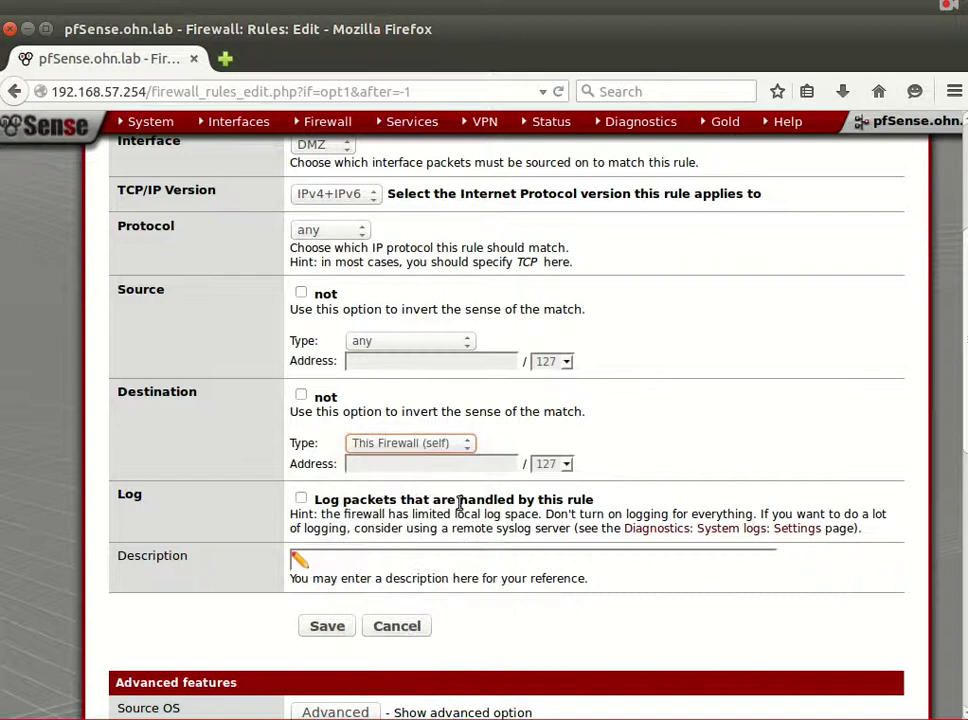
pyautogui.click(398, 341)
pyautogui.click(398, 341)
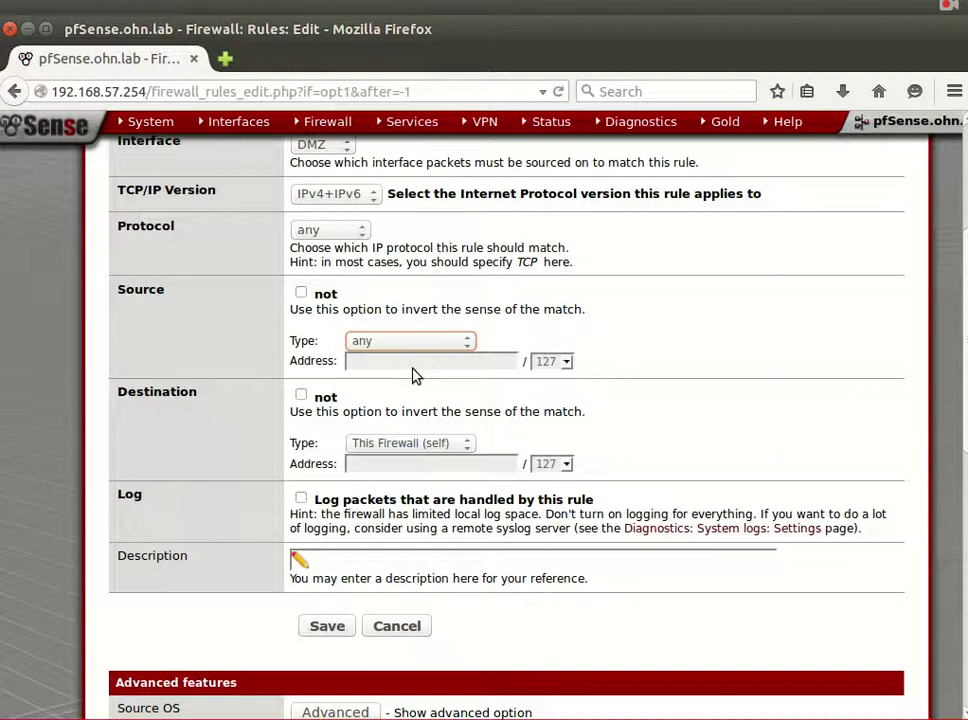
# Describe the DMZ block rule as "block to fw" and save it.
pyautogui.click(371, 559)
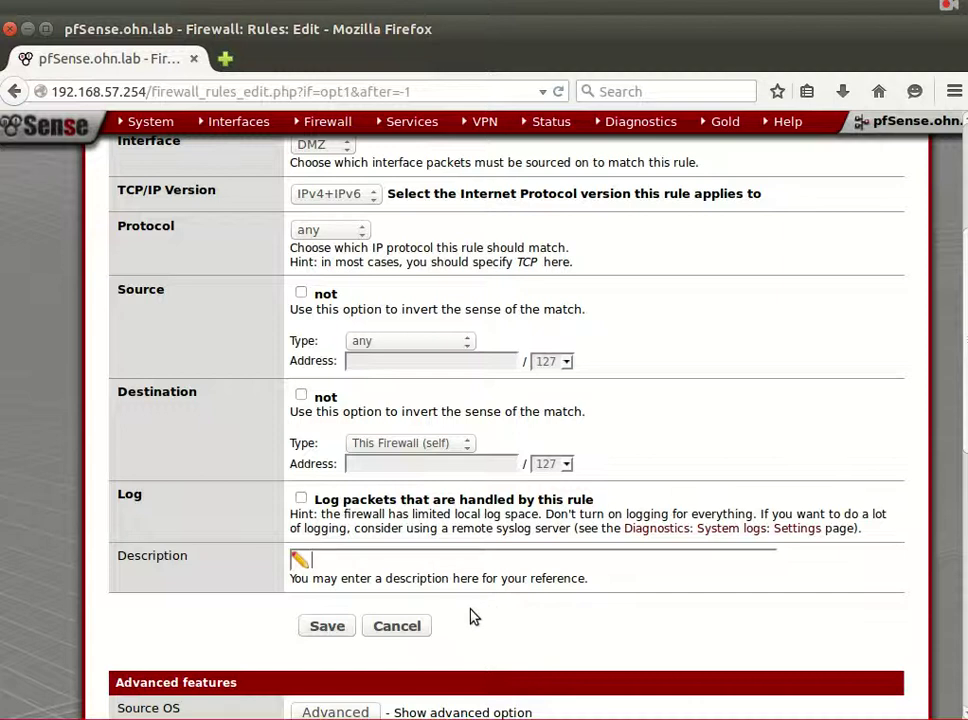
pyautogui.write('block to fw')
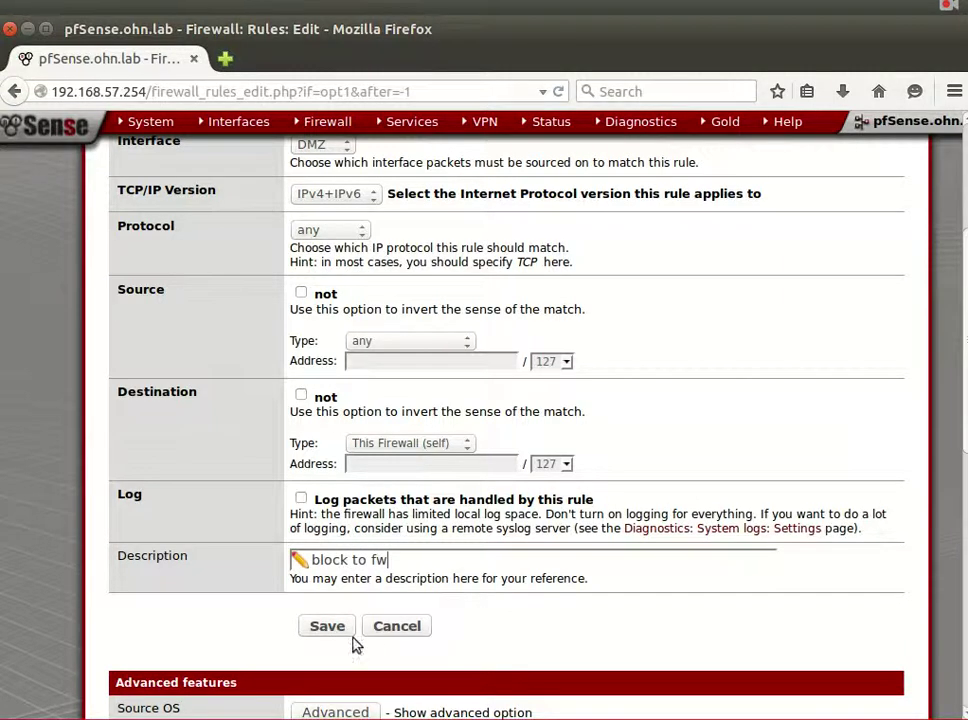
pyautogui.click(350, 629)
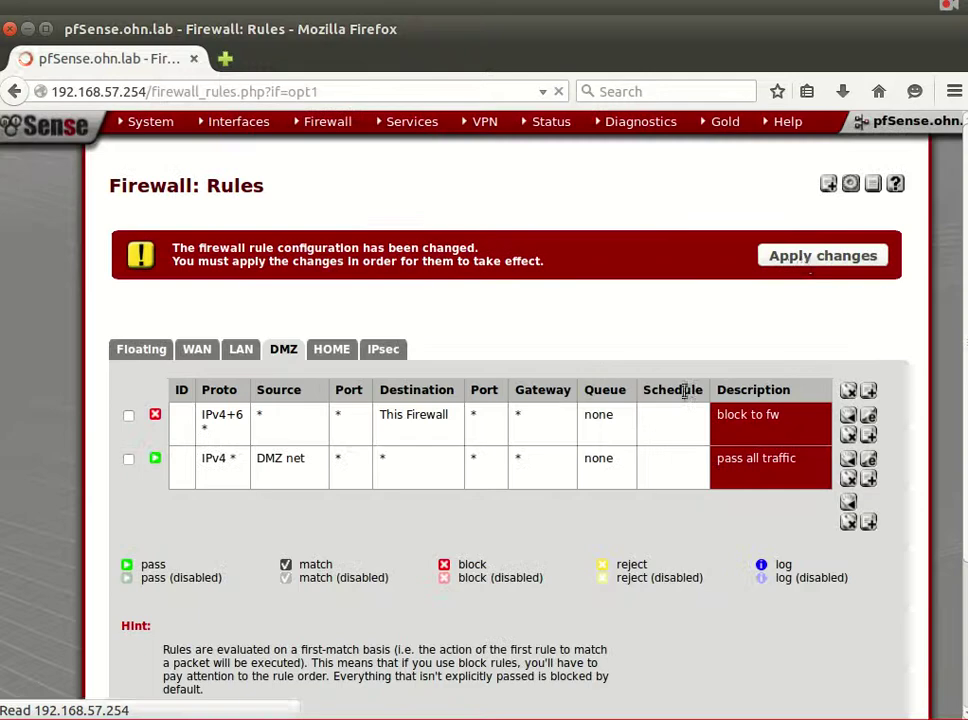
# Add another DMZ rule above the existing ones with the action Block and the protocol any.
pyautogui.click(869, 391)
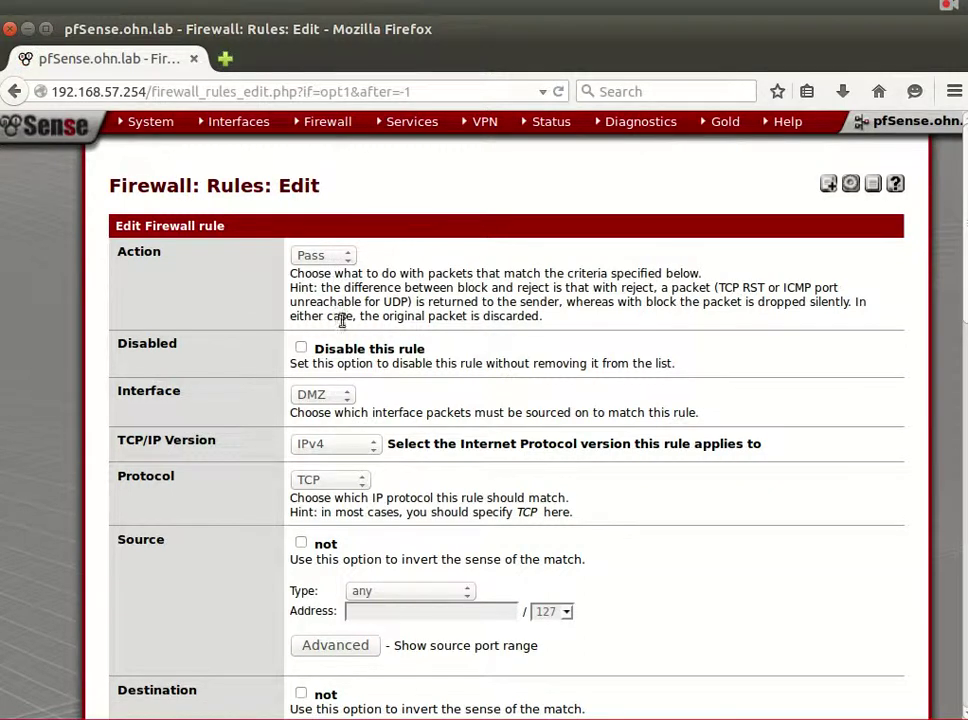
pyautogui.click(345, 258)
pyautogui.click(348, 285)
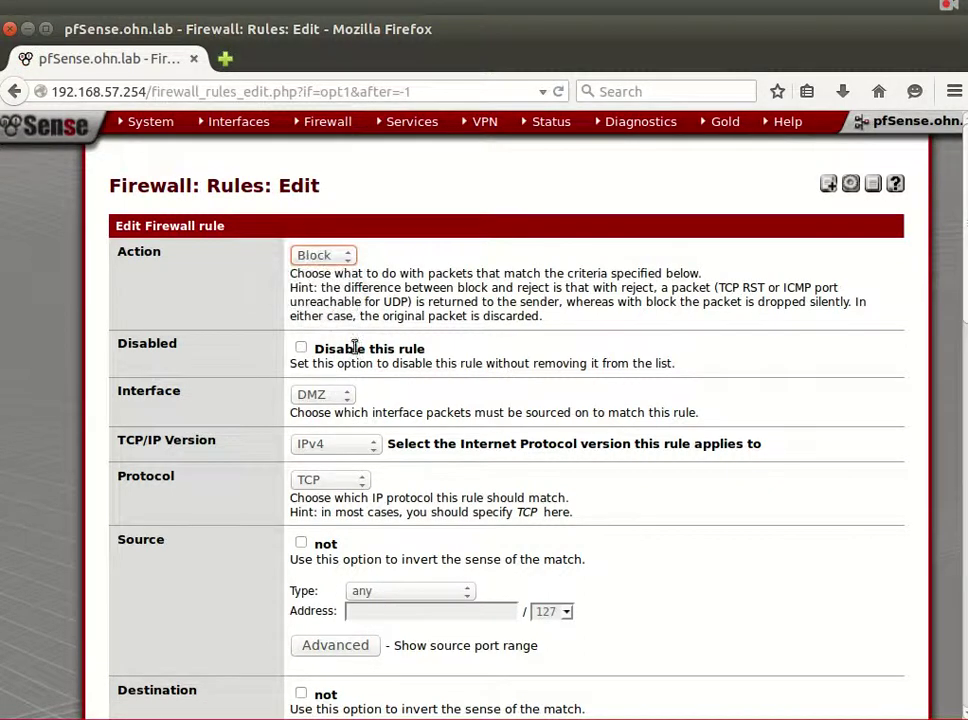
pyautogui.scroll(-1, 367, 426)
pyautogui.scroll(-2, 367, 426)
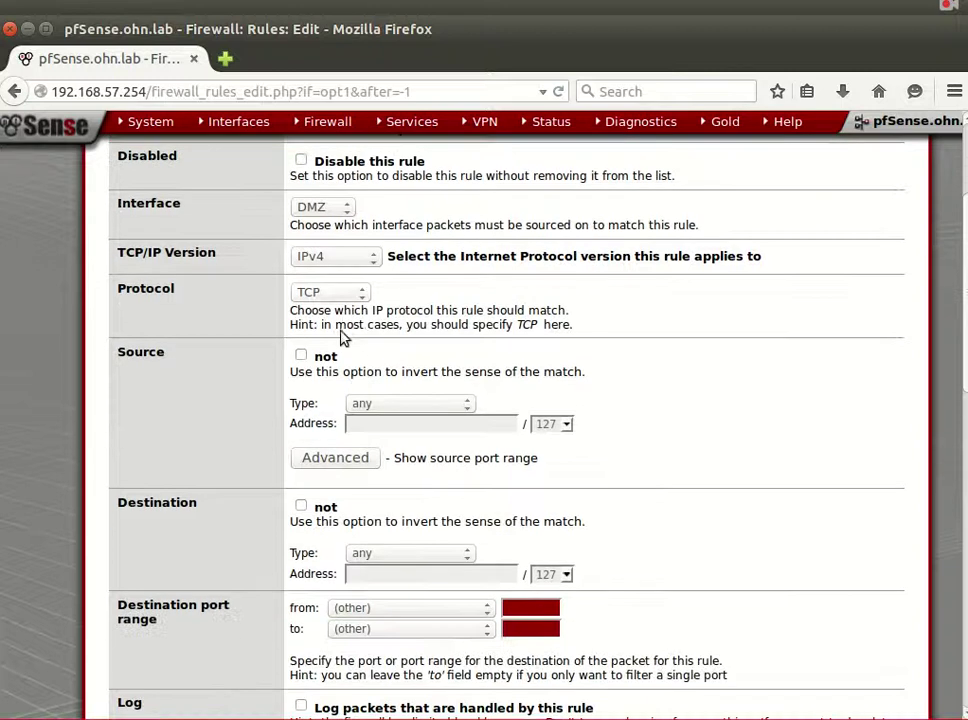
pyautogui.click(352, 292)
pyautogui.click(343, 482)
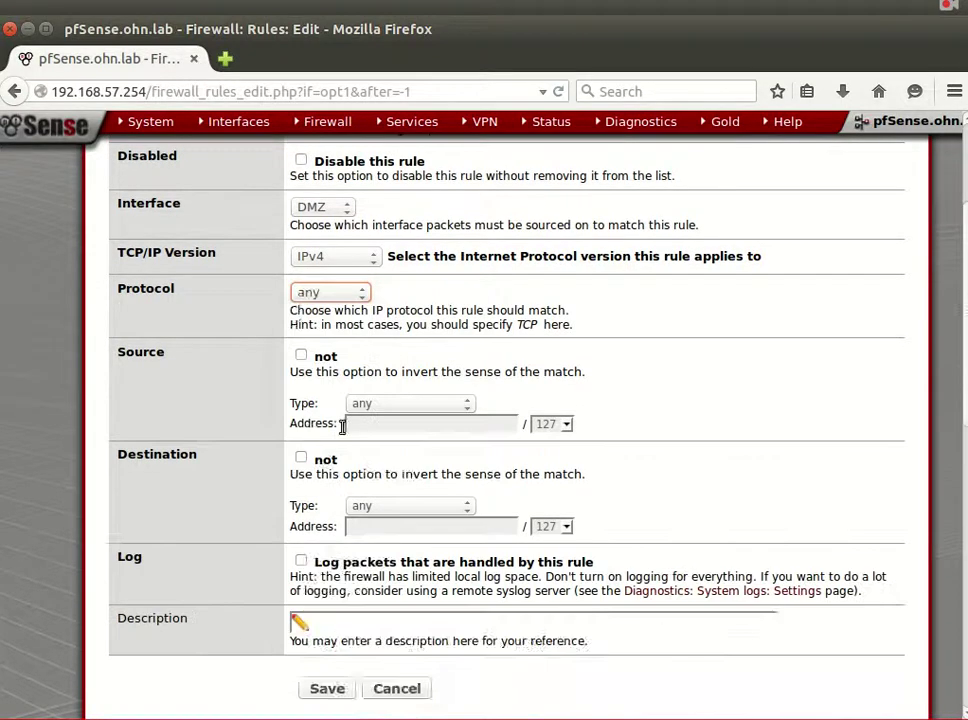
# Leave the second DMZ block rule's source as any and set its destination to LAN net.
pyautogui.scroll(-2, 340, 428)
pyautogui.click(390, 280)
pyautogui.click(390, 280)
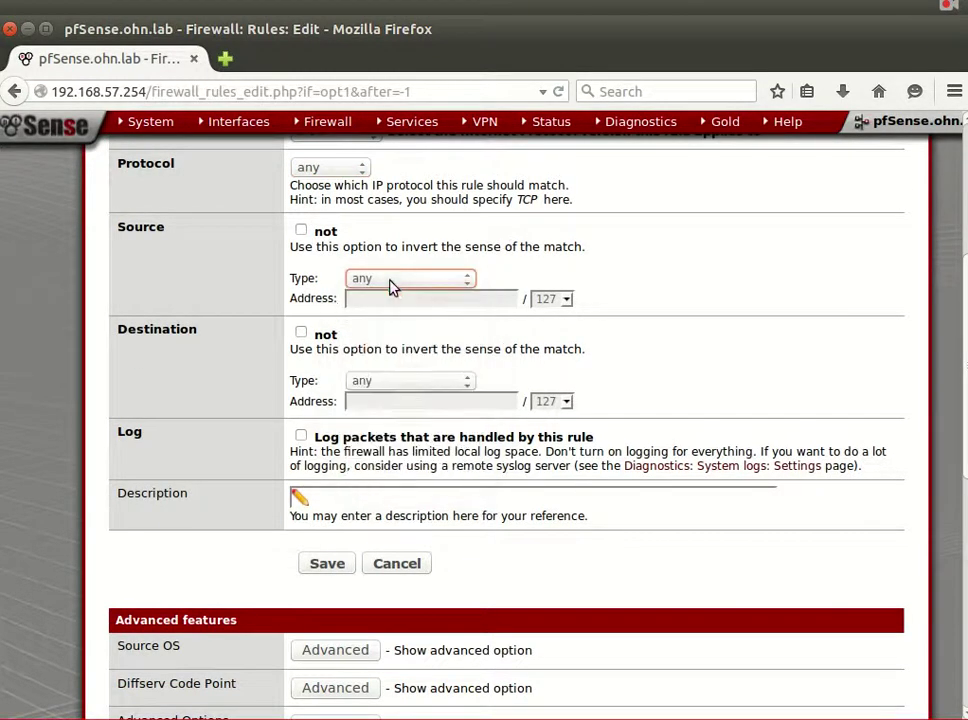
pyautogui.click(400, 383)
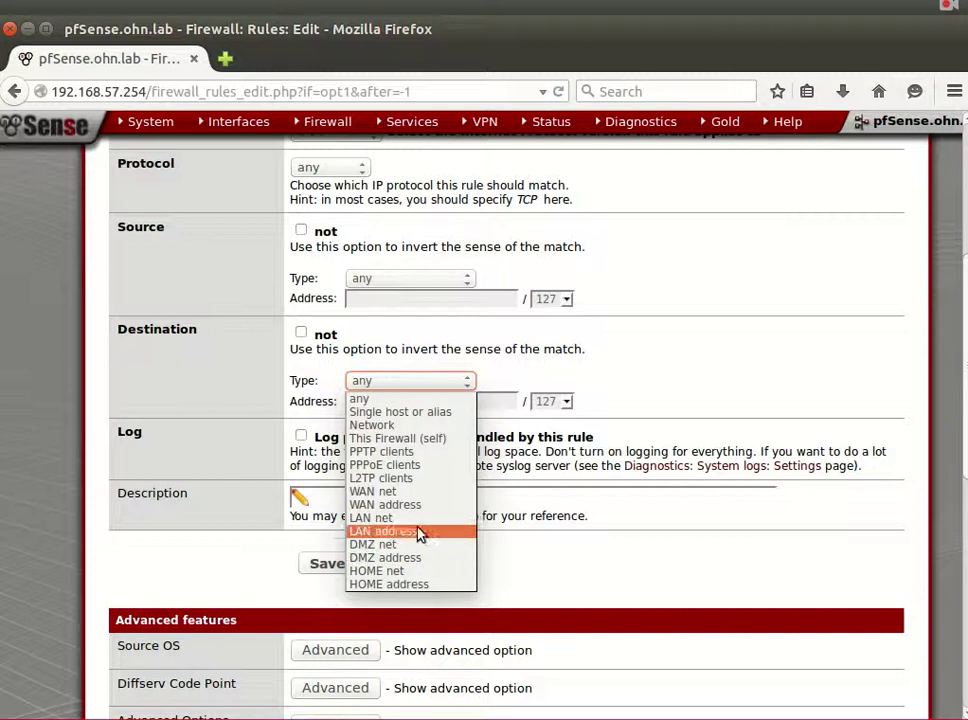
pyautogui.click(414, 519)
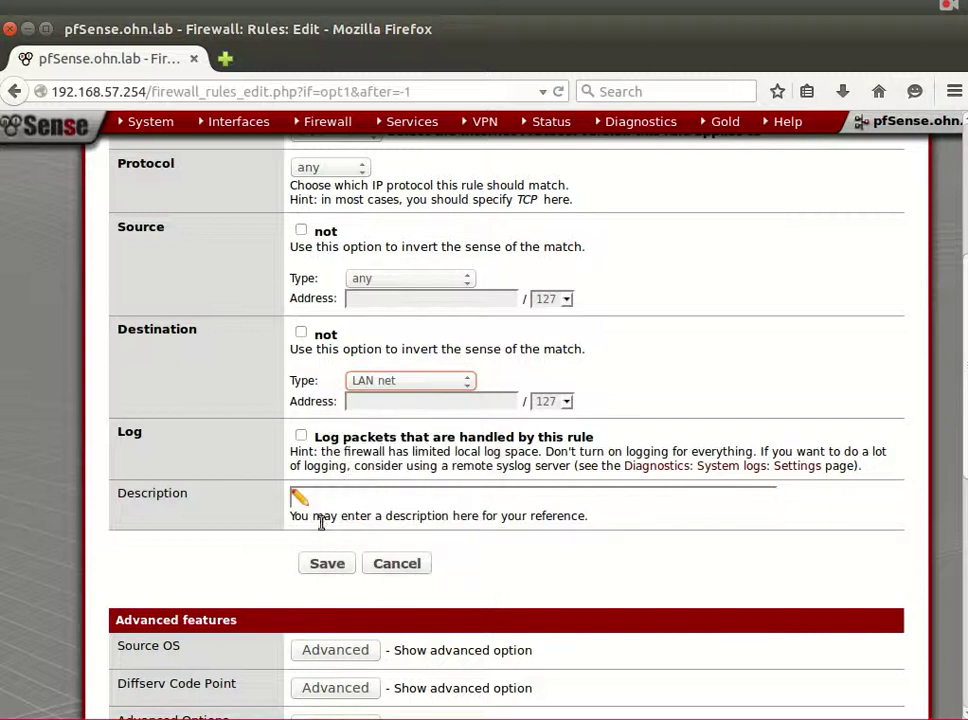
# Describe the second DMZ block rule as "block to LAN network" and save it.
pyautogui.click(363, 496)
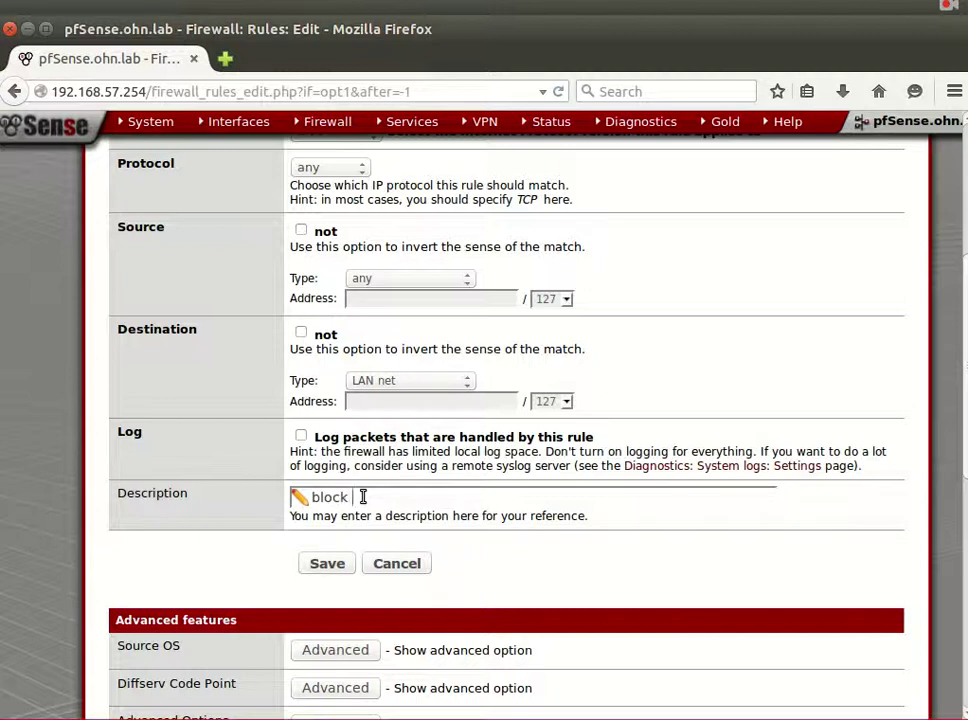
pyautogui.write('block to LAN network')
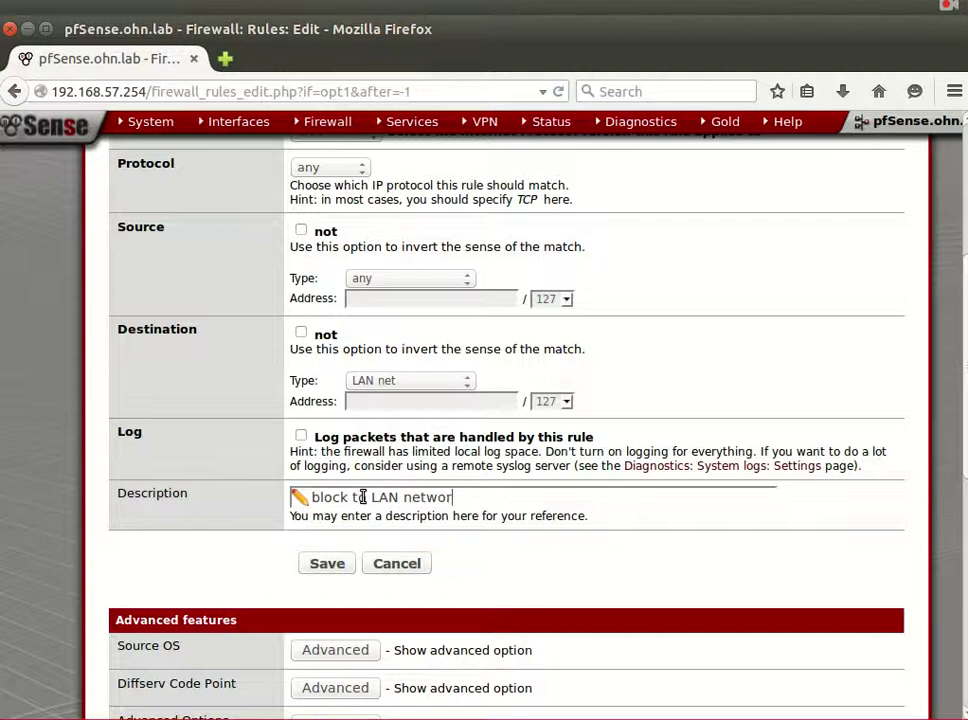
pyautogui.click(334, 563)
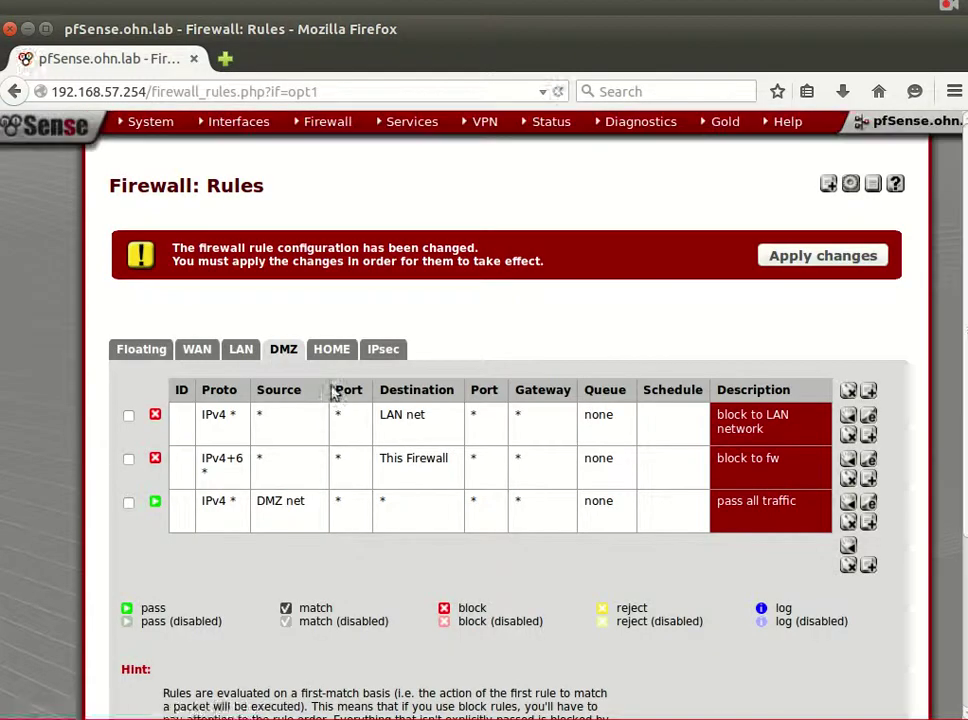
# Change the source of the HOME rule "drop all packets to FW" to any and save the rule.
pyautogui.click(331, 350)
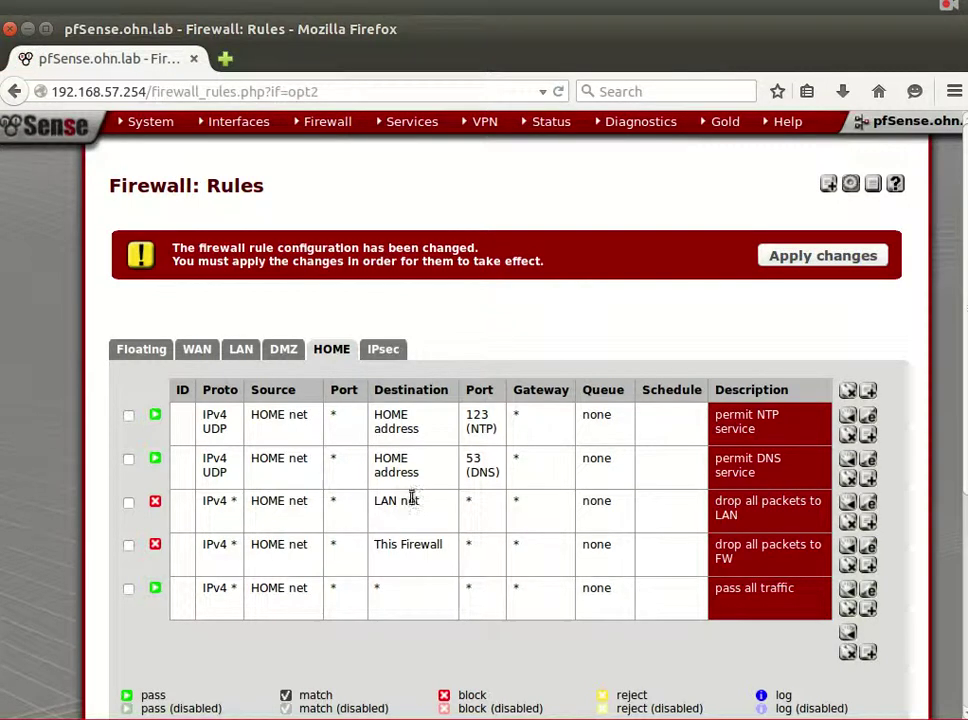
pyautogui.click(870, 550)
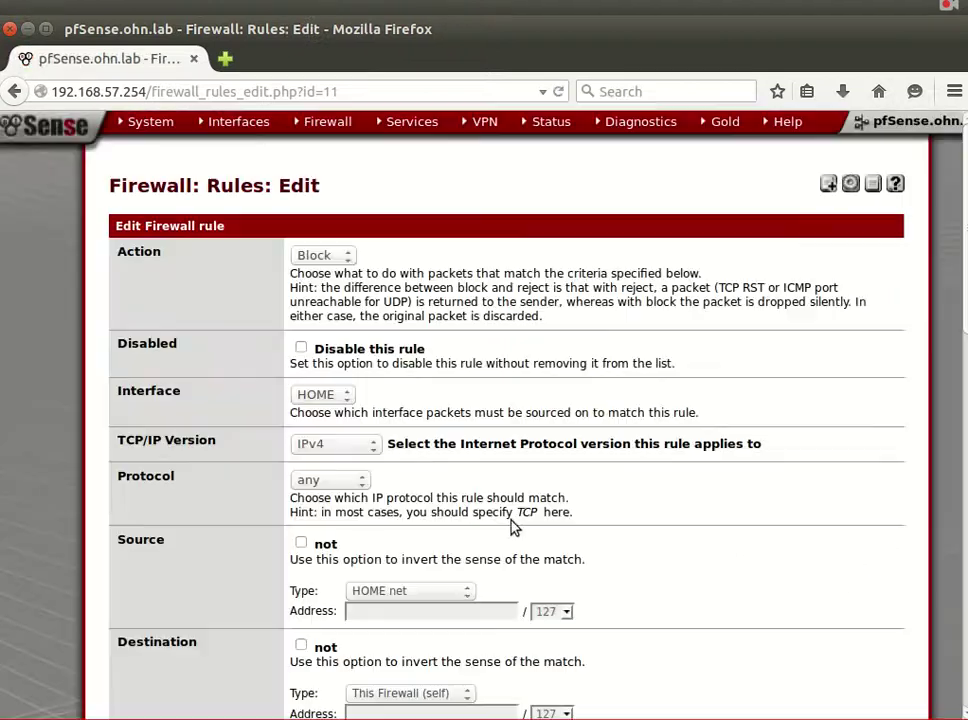
pyautogui.scroll(-4, 388, 524)
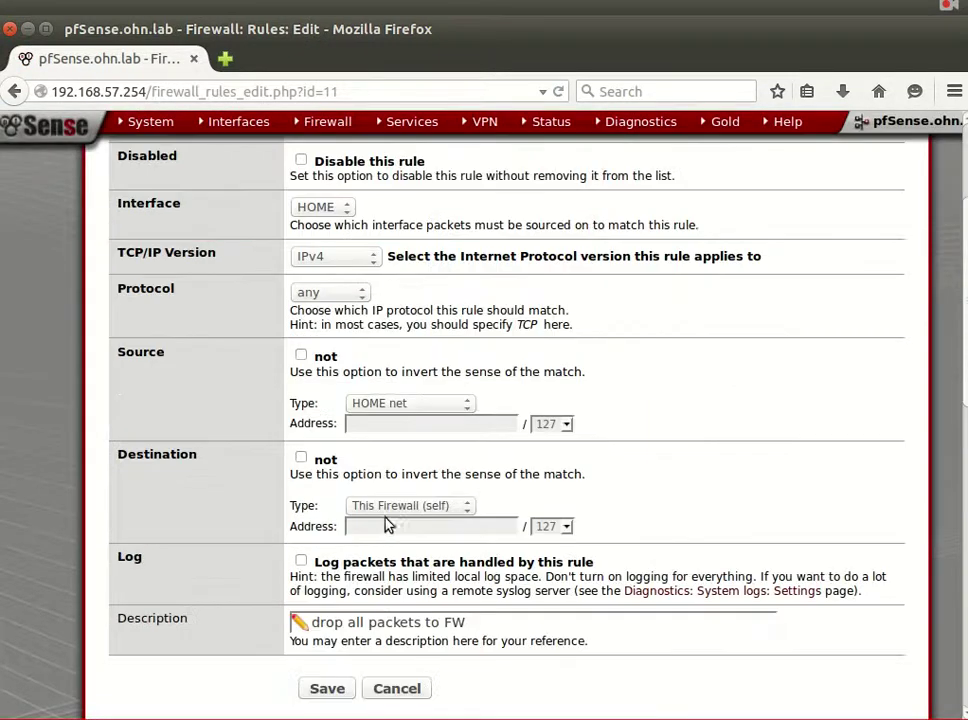
pyautogui.click(419, 402)
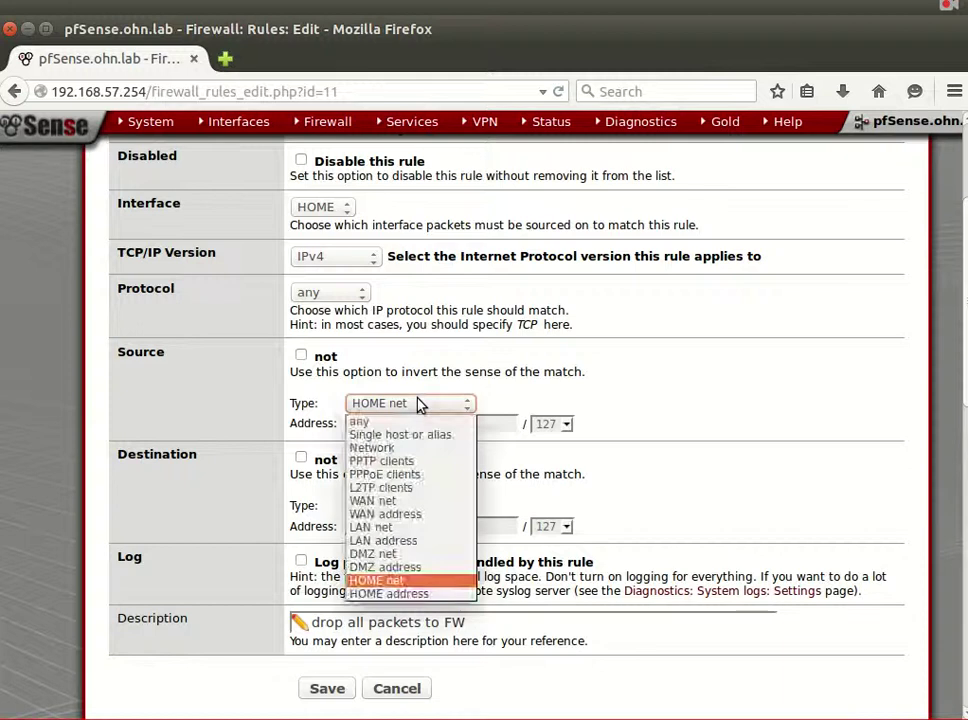
pyautogui.click(410, 421)
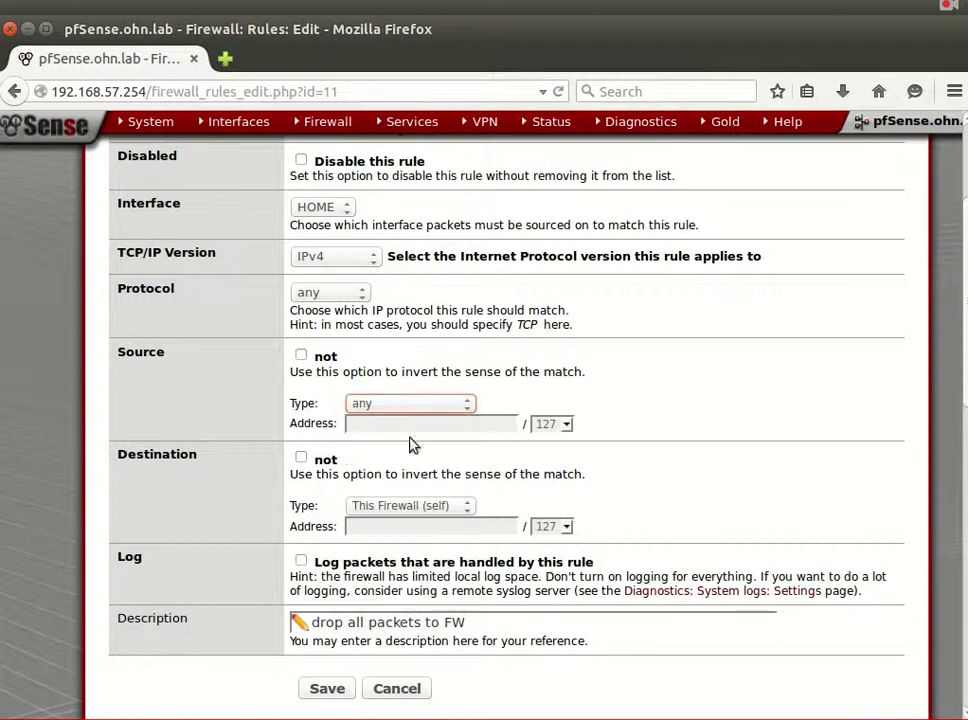
pyautogui.click(339, 688)
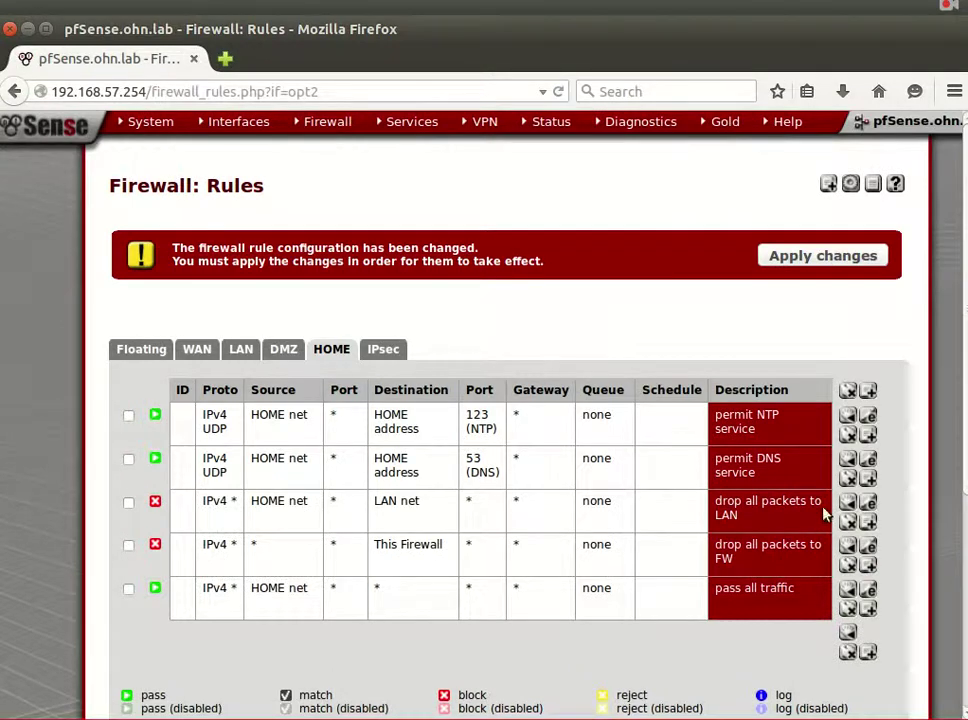
# Change the source of the HOME rule "drop all packets to LAN" to any, save it and apply the firewall changes.
pyautogui.click(874, 505)
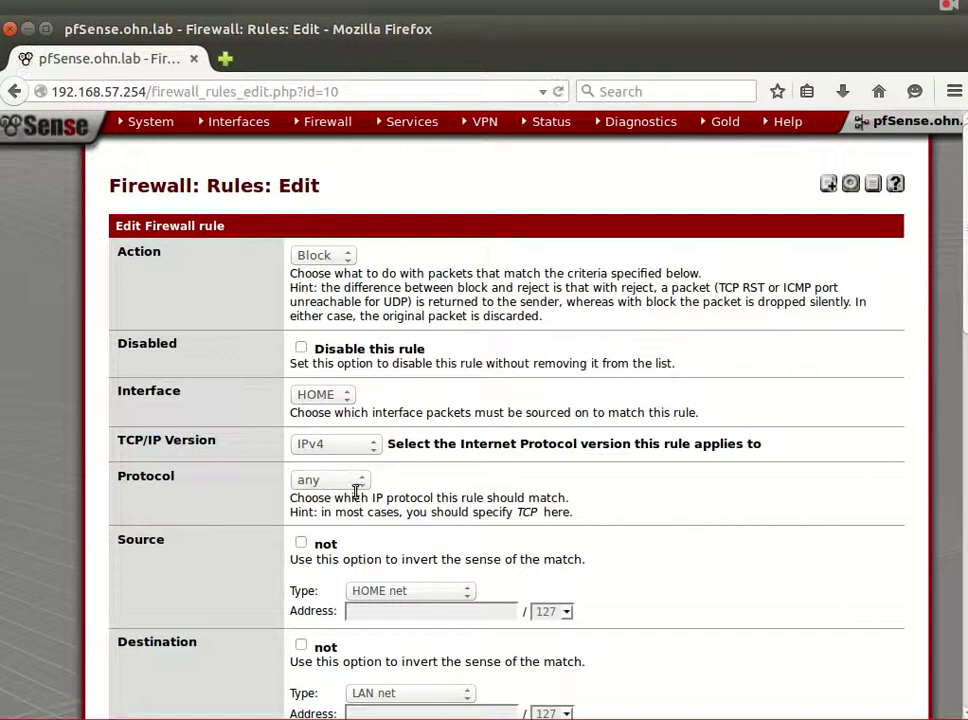
pyautogui.scroll(-2, 360, 500)
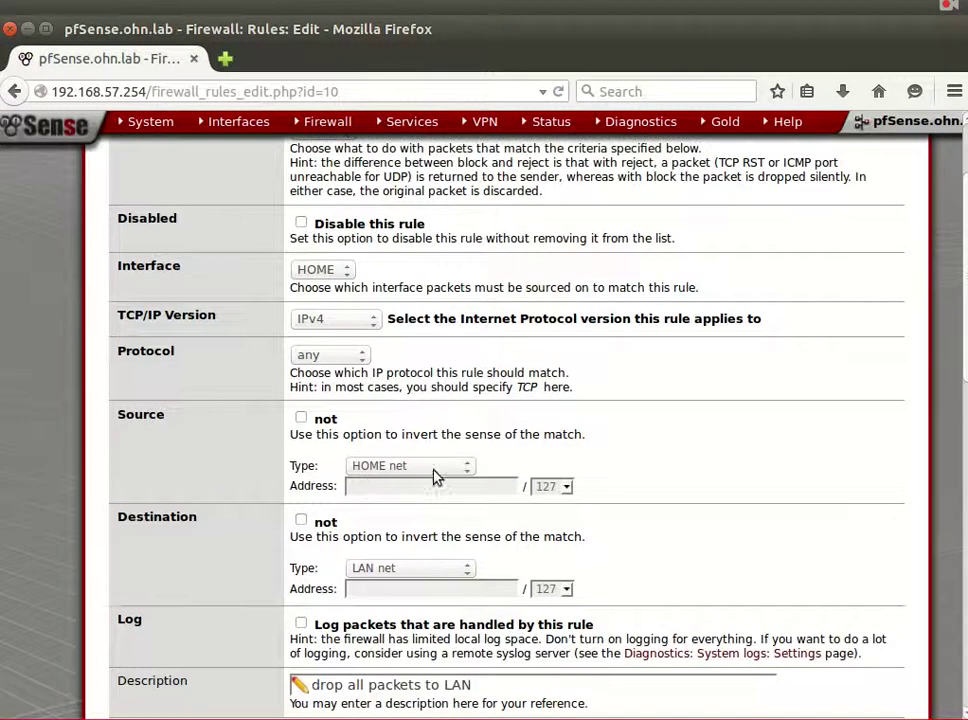
pyautogui.click(434, 468)
pyautogui.click(318, 484)
pyautogui.scroll(-5, 378, 604)
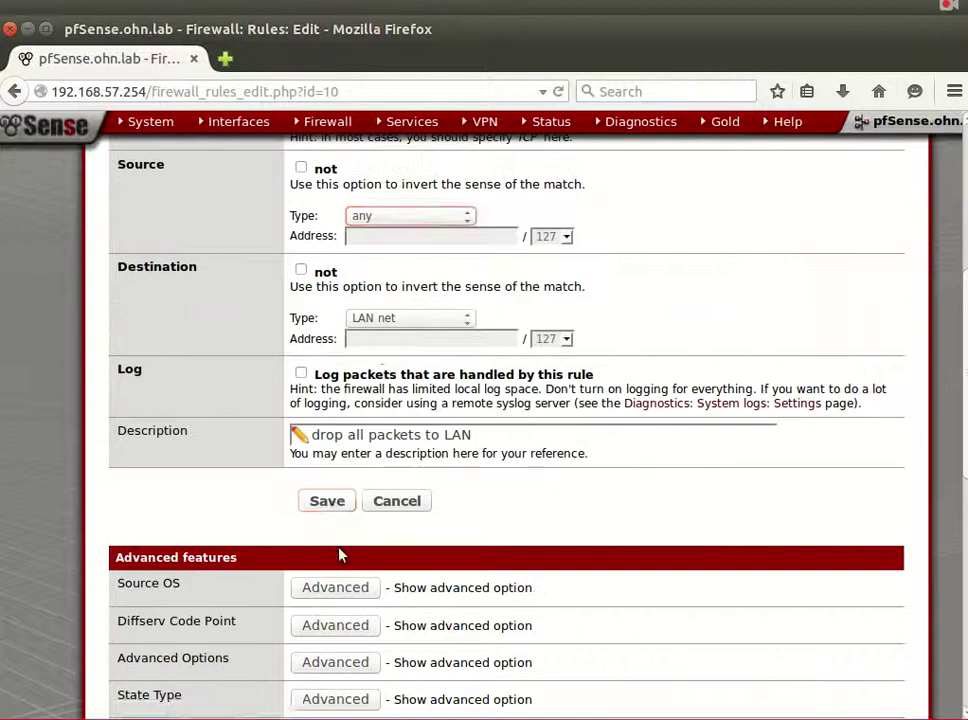
pyautogui.click(333, 503)
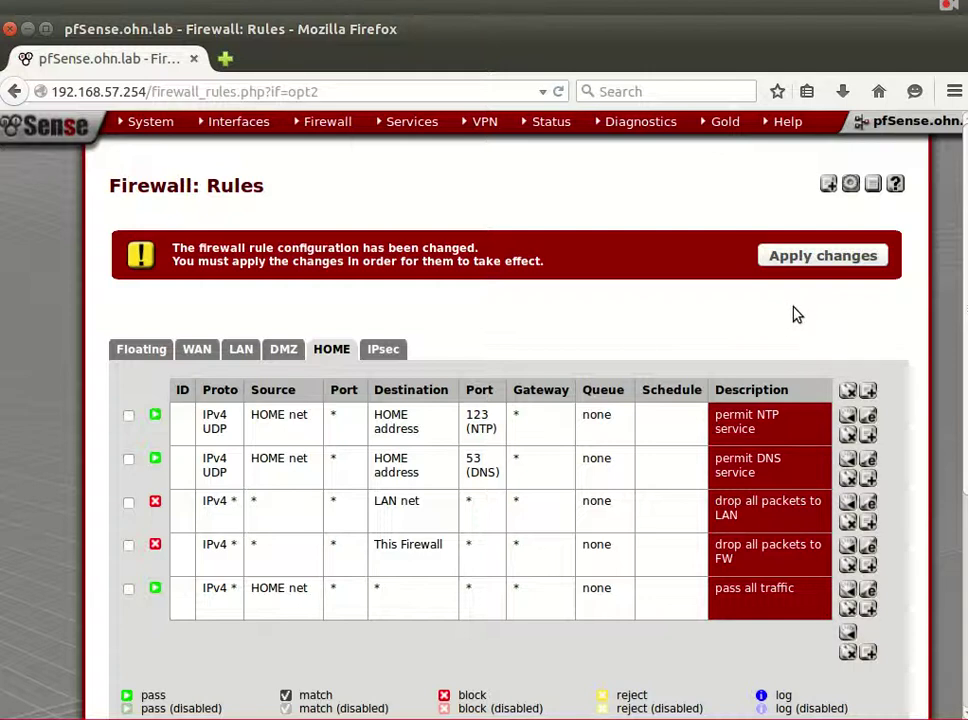
pyautogui.click(822, 253)
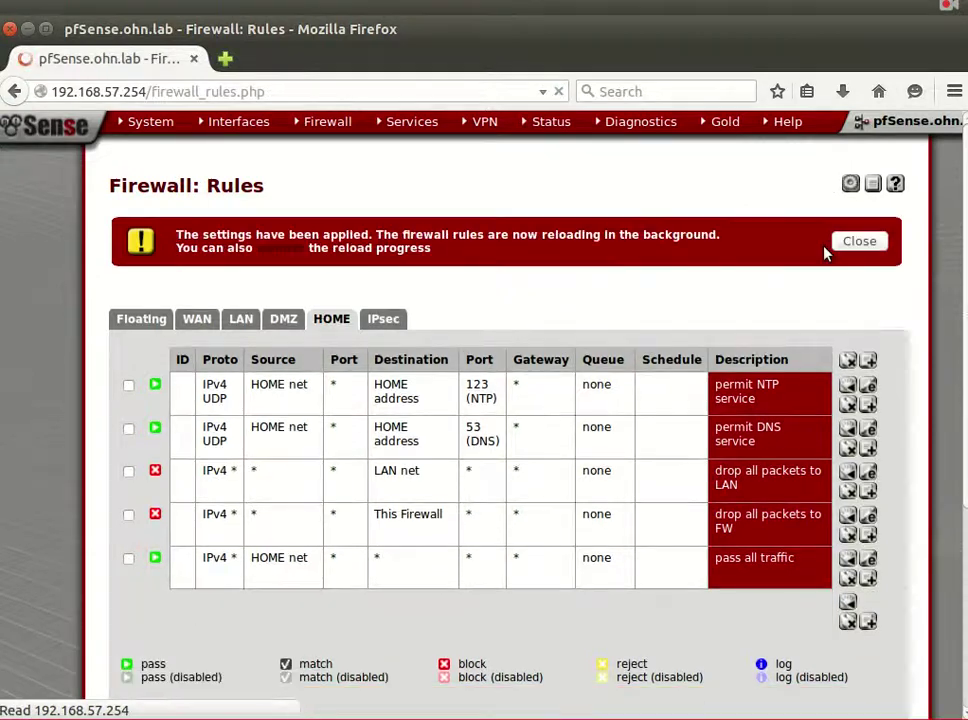
pyautogui.click(856, 246)
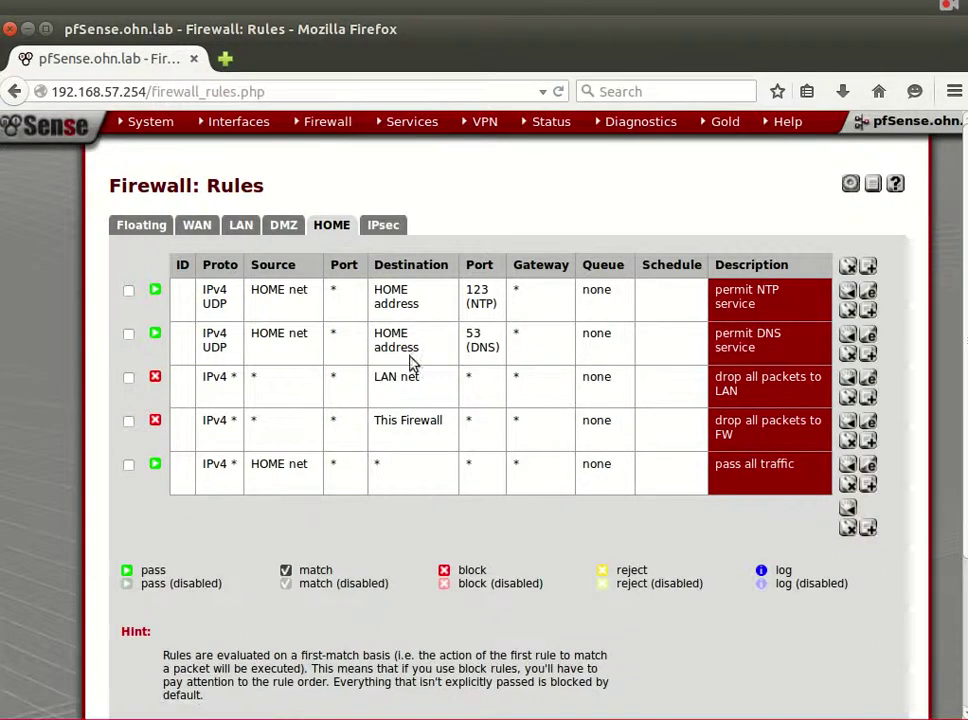
# Add a DMZ pass rule above the existing ones with the protocol UDP and the source DMZ net.
pyautogui.scroll(-3, 476, 505)
pyautogui.scroll(3, 476, 514)
pyautogui.click(296, 235)
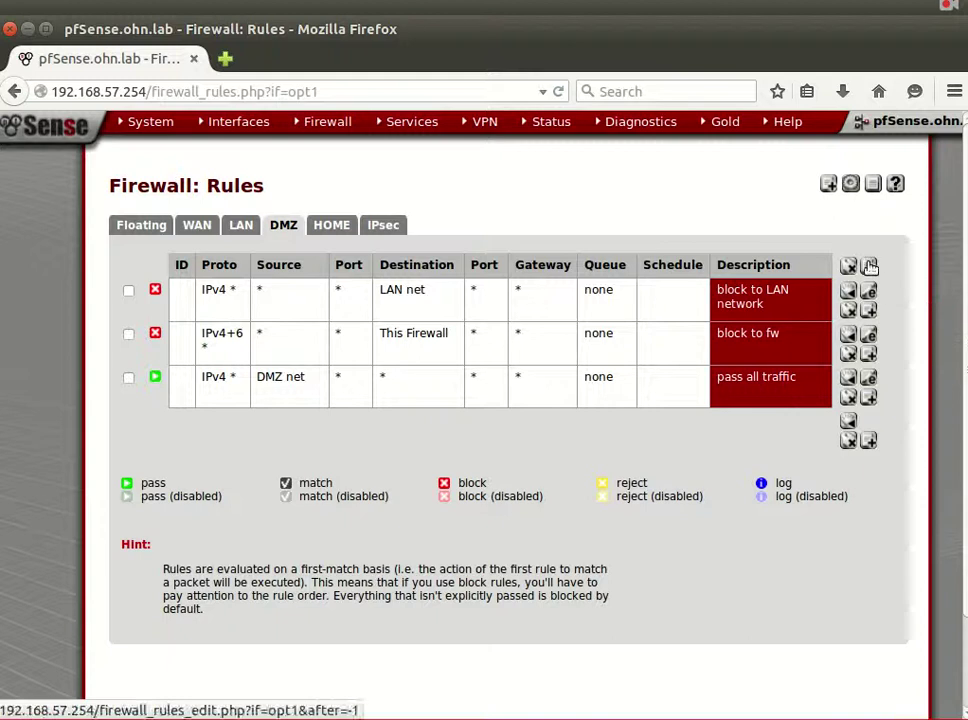
pyautogui.click(846, 436)
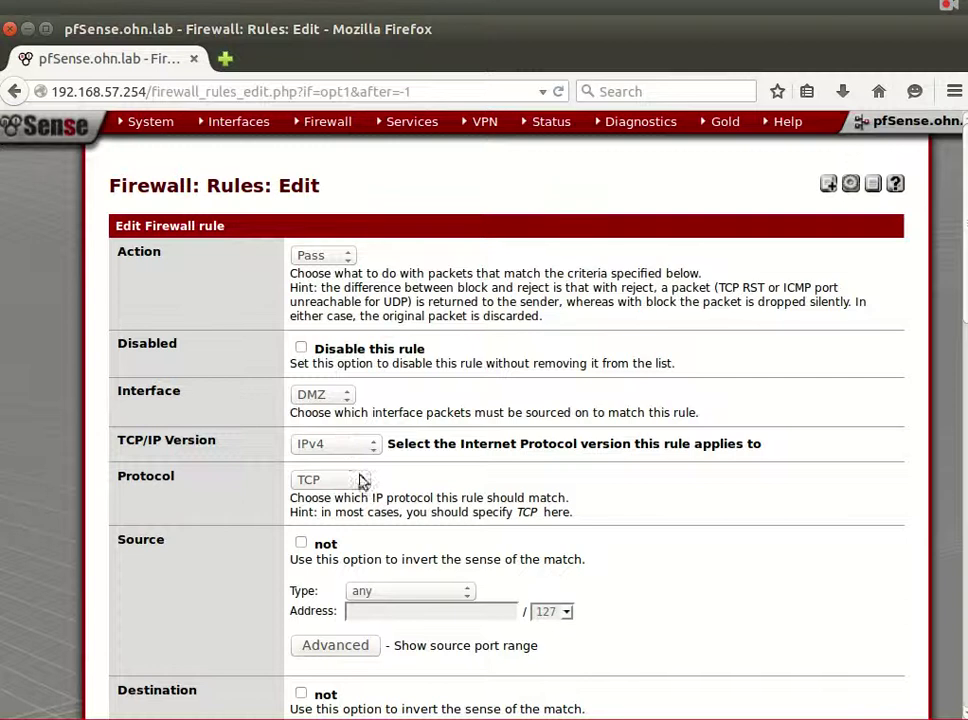
pyautogui.scroll(-2, 374, 495)
pyautogui.click(349, 362)
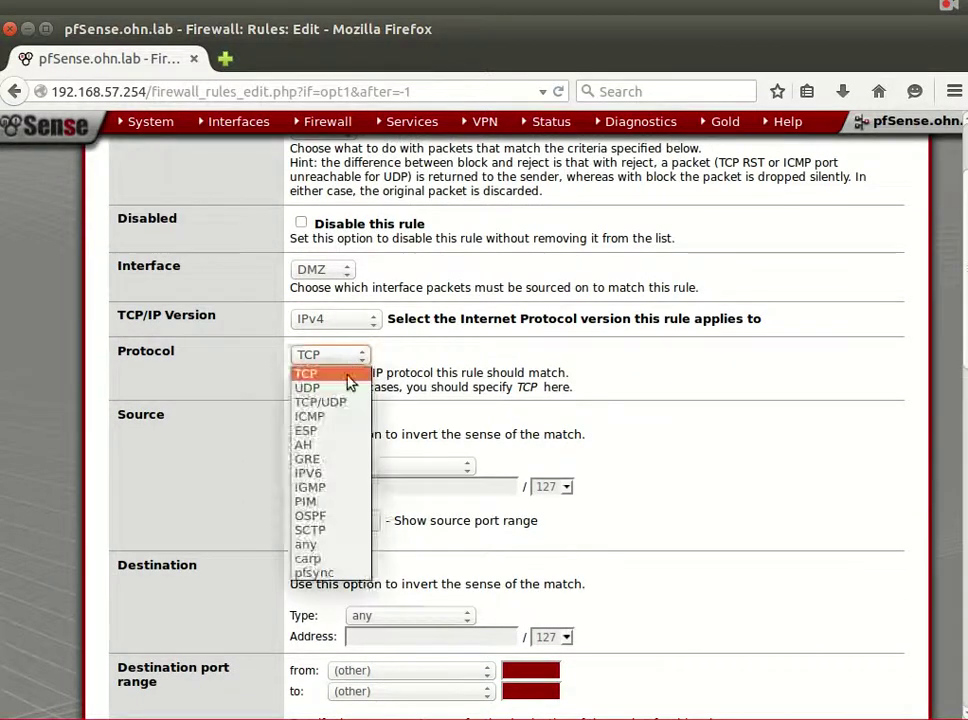
pyautogui.click(335, 389)
pyautogui.click(404, 470)
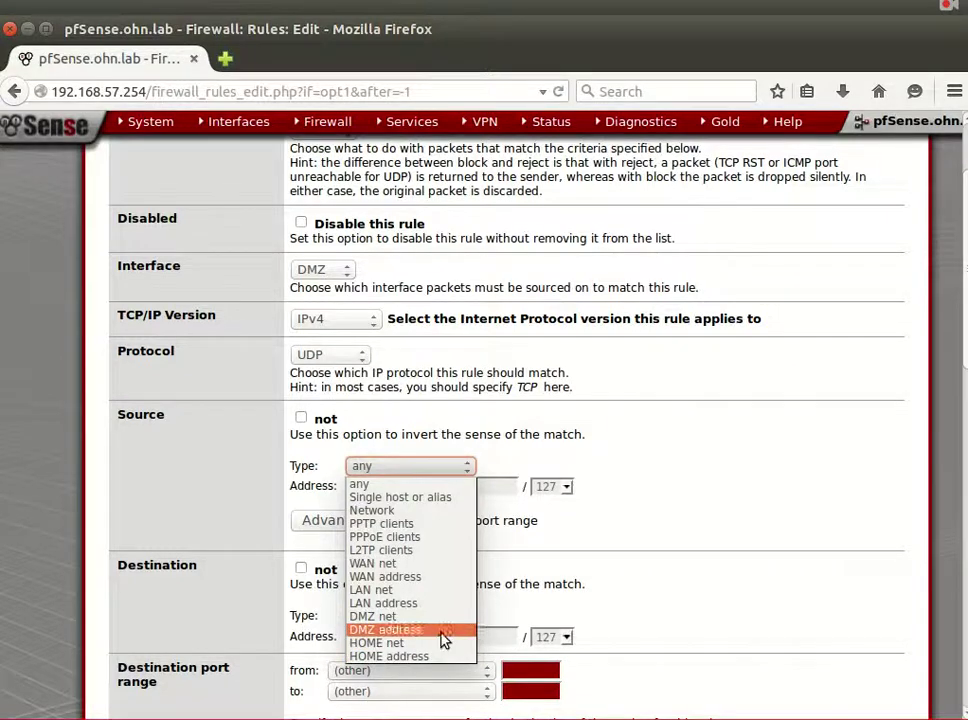
pyautogui.click(440, 617)
# Set the new DMZ rule's destination to DMZ address and its destination port range to DNS (53).
pyautogui.scroll(-3, 368, 542)
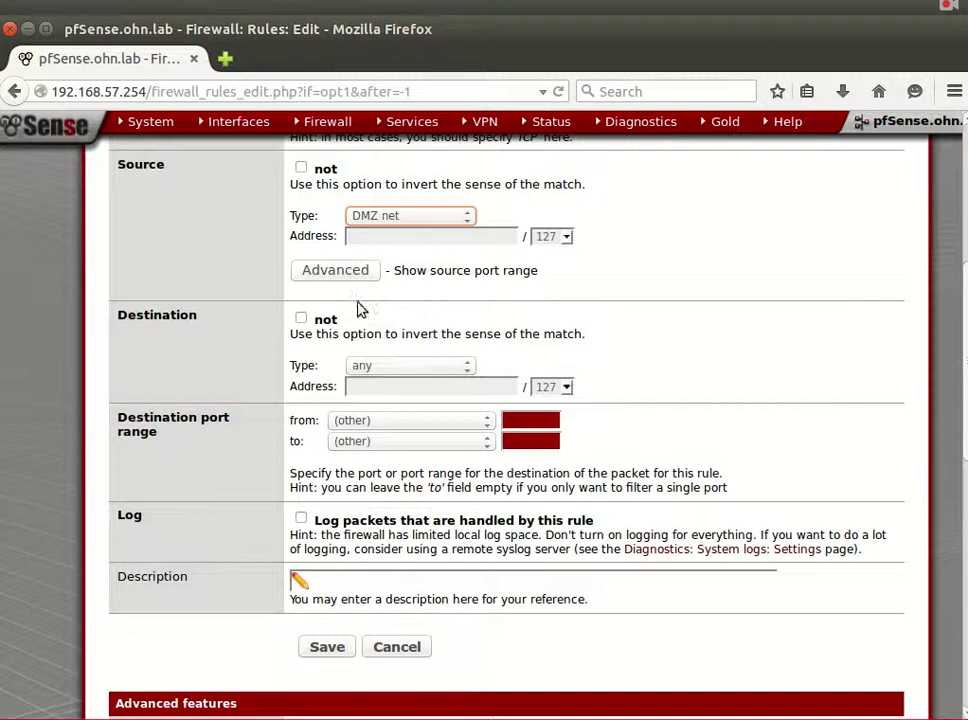
pyautogui.click(437, 370)
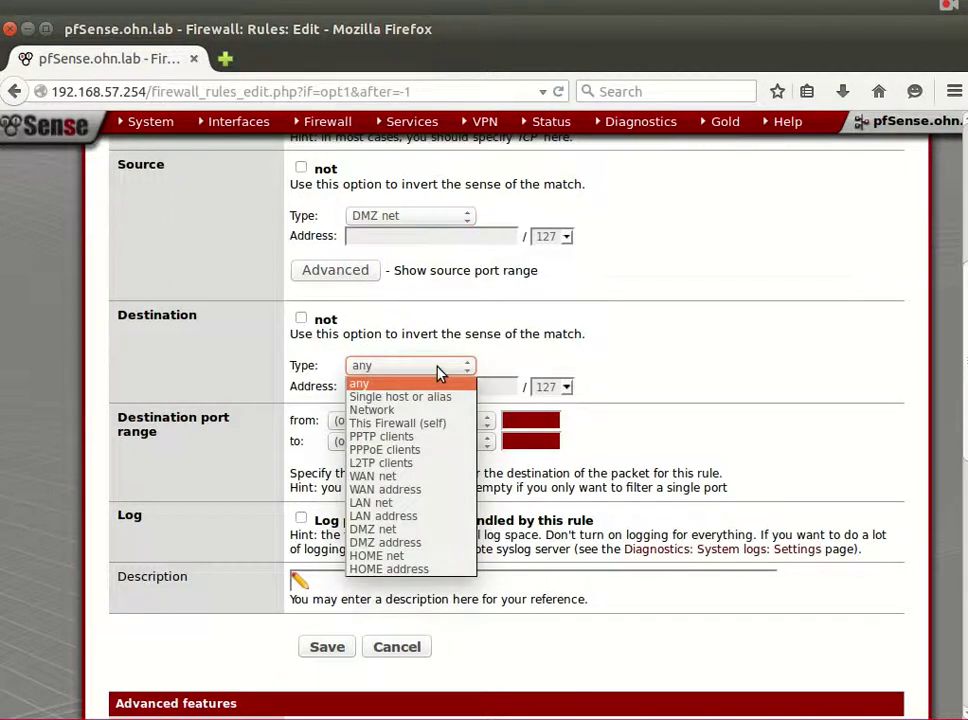
pyautogui.click(417, 542)
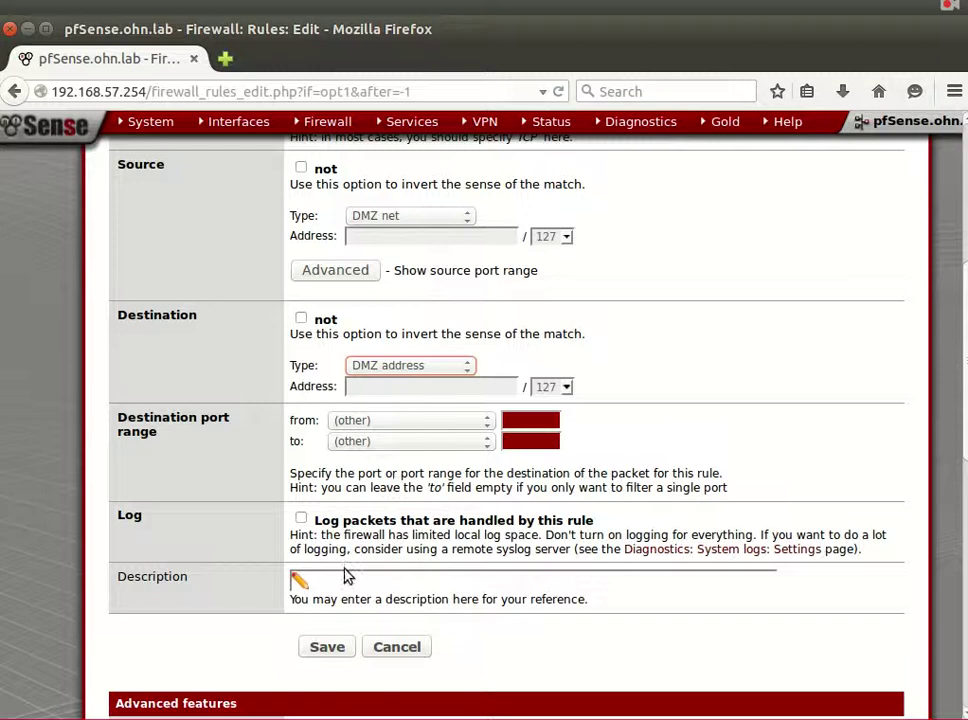
pyautogui.click(414, 424)
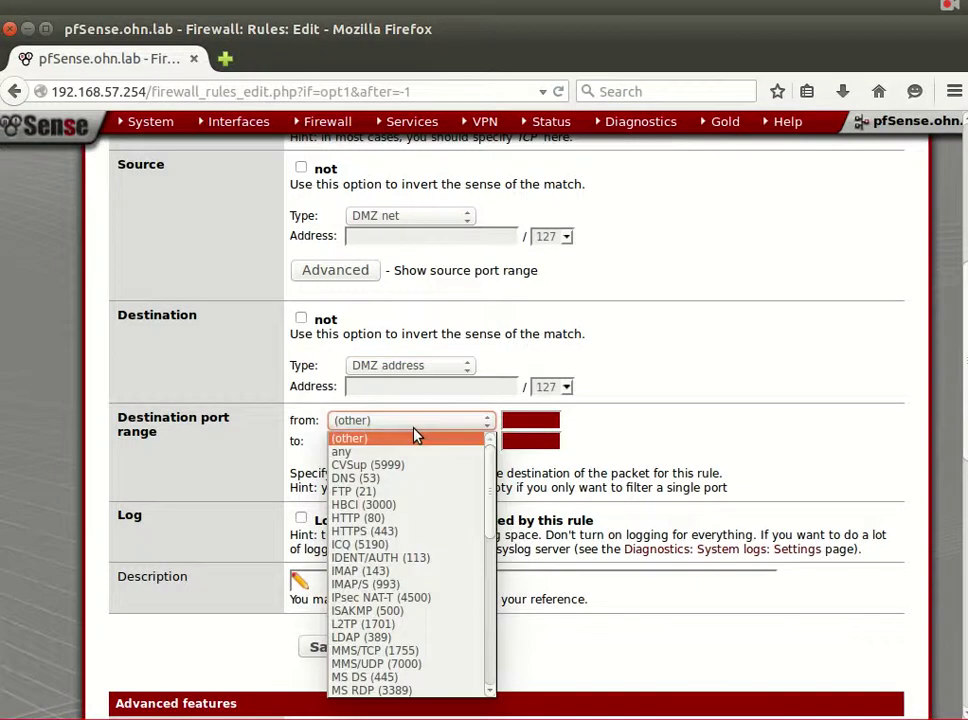
pyautogui.click(381, 478)
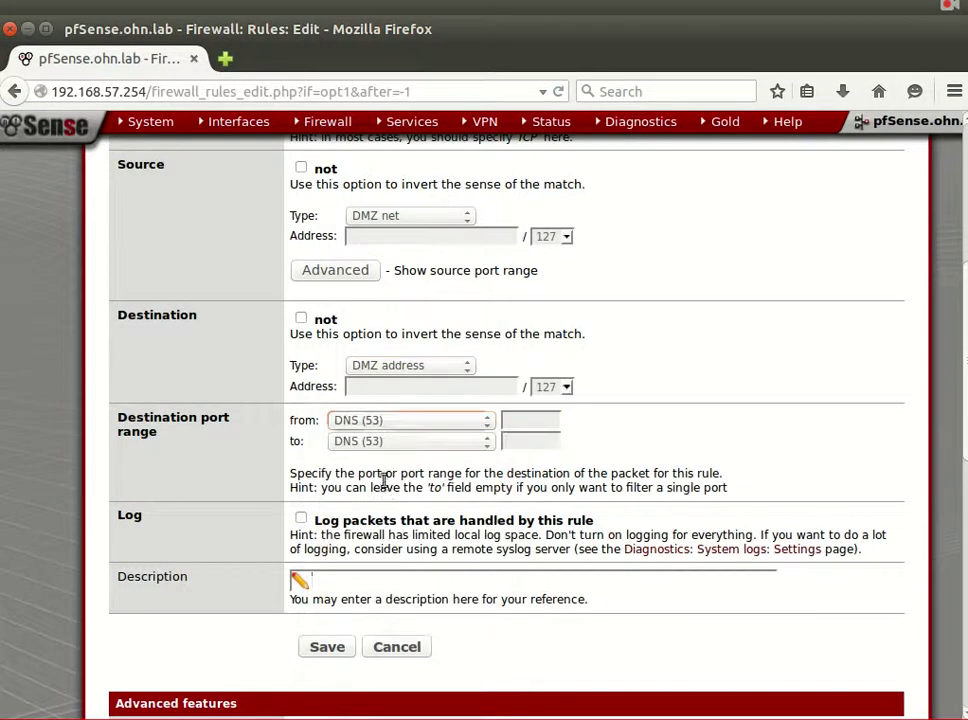
# Describe the new DMZ rule as "permit DNS service", save it and apply the firewall changes.
pyautogui.click(378, 580)
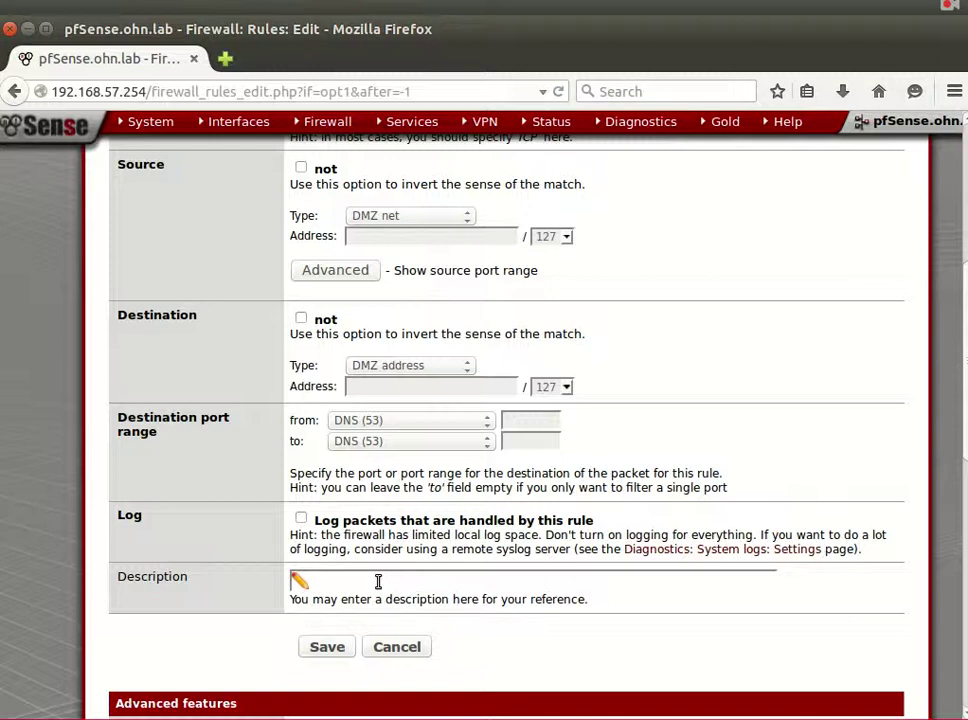
pyautogui.write('permit DNS service')
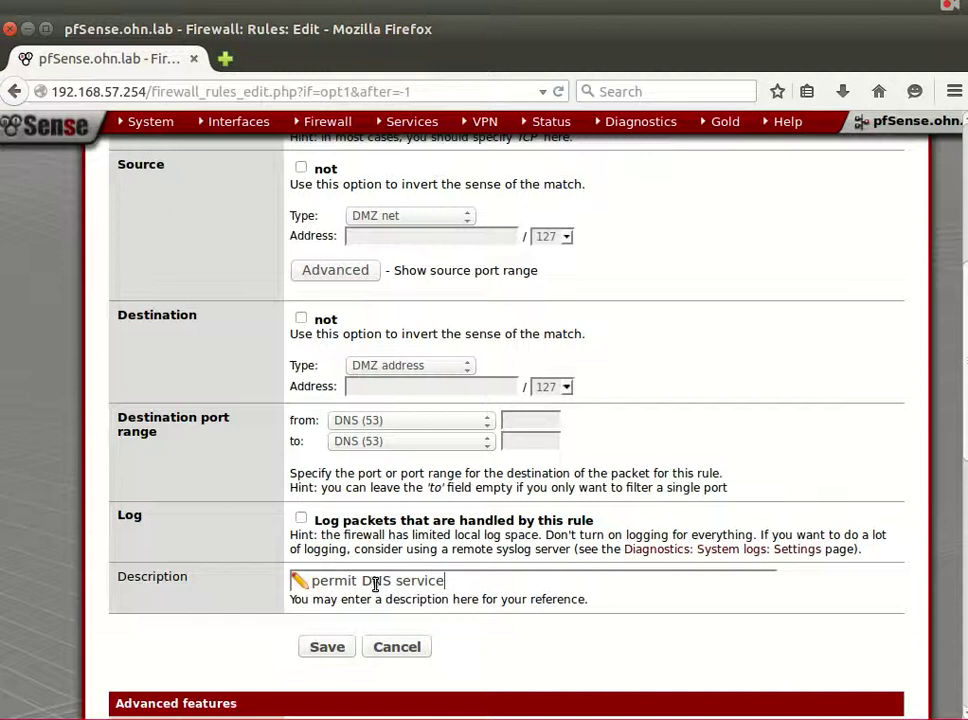
pyautogui.click(329, 648)
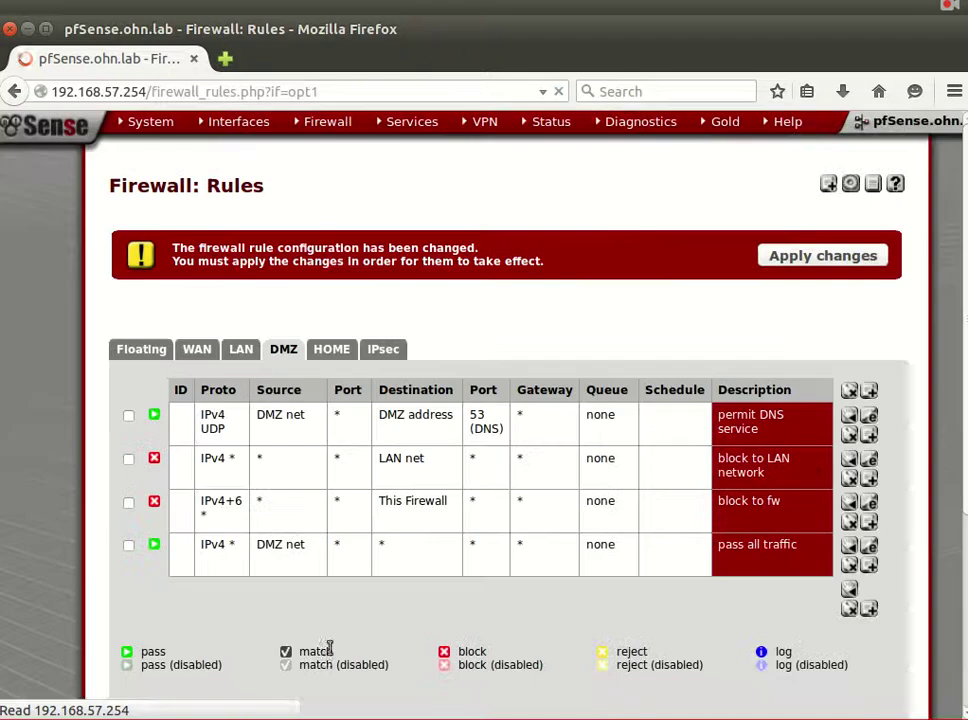
pyautogui.click(843, 258)
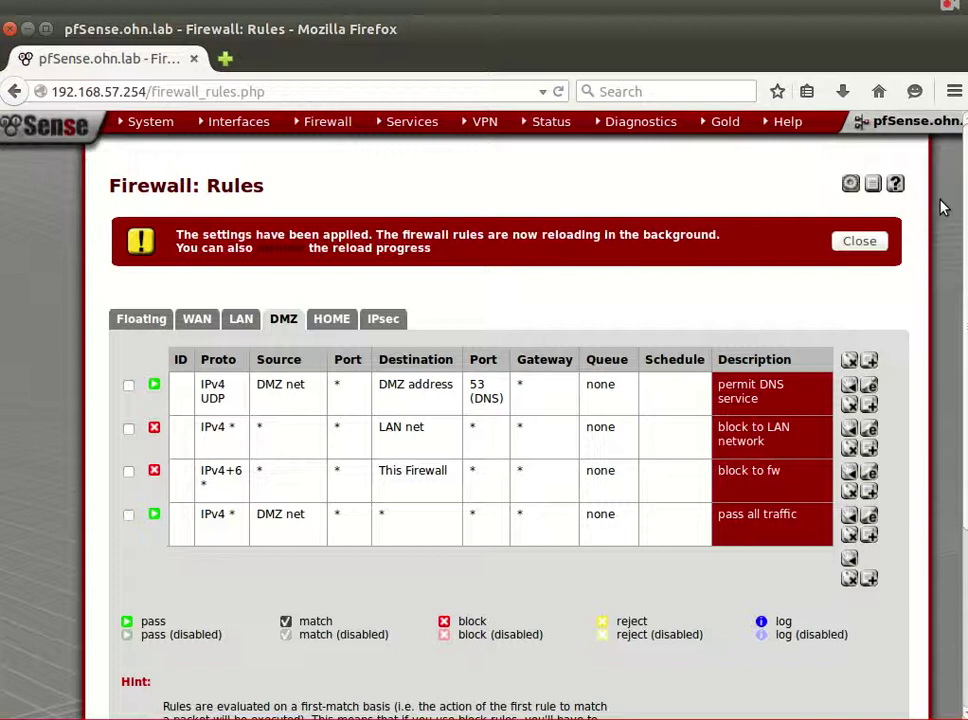
pyautogui.click(866, 247)
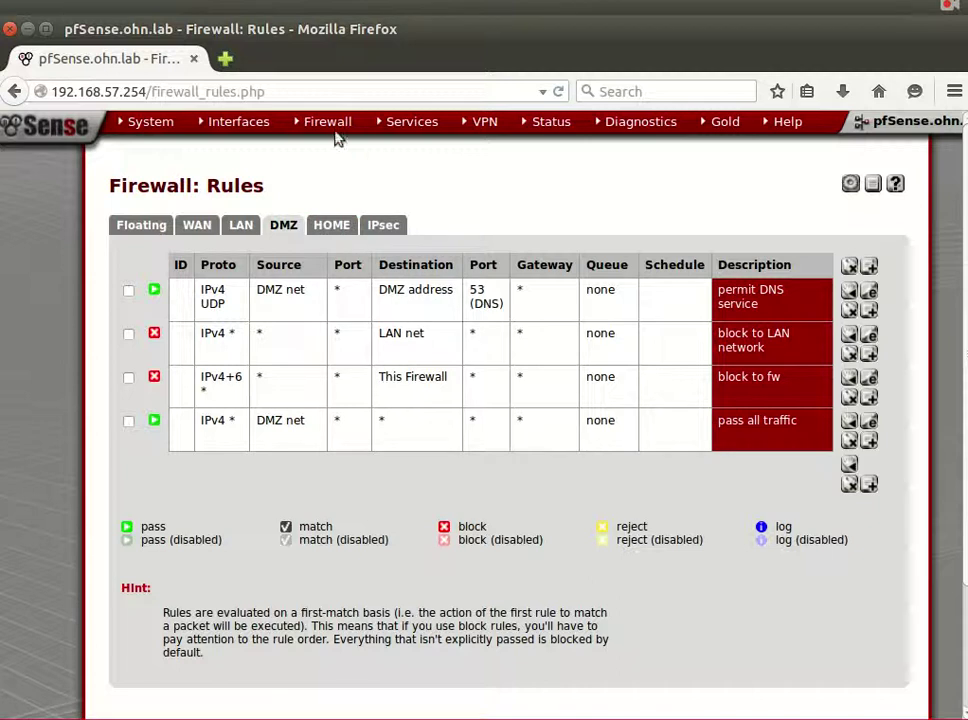
pyautogui.moveTo(333, 128)
pyautogui.moveTo(372, 131)
pyautogui.moveTo(412, 121)
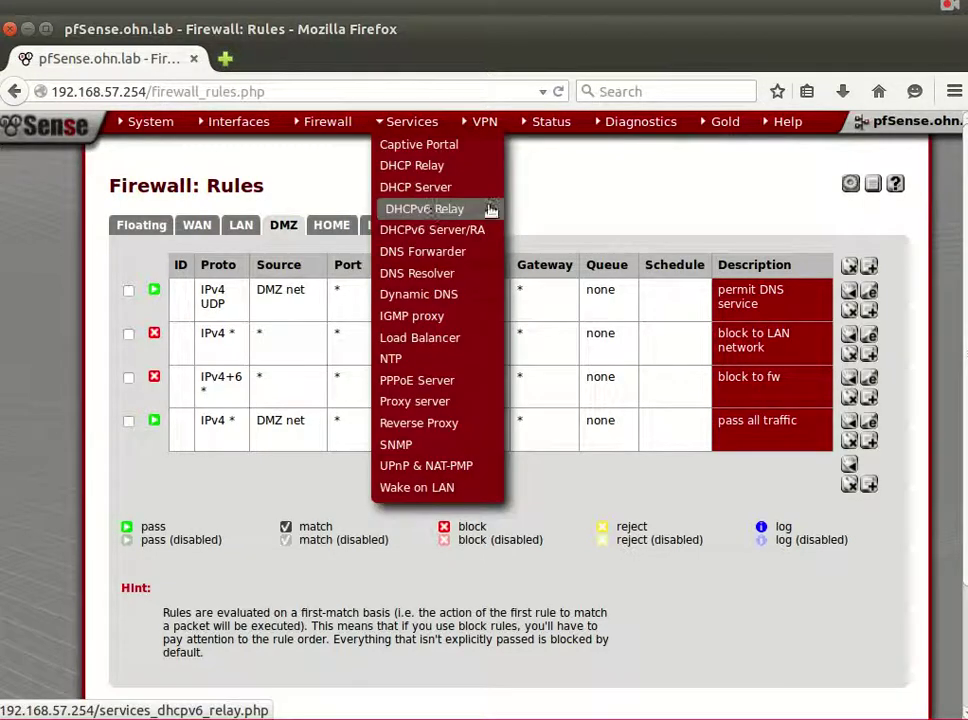